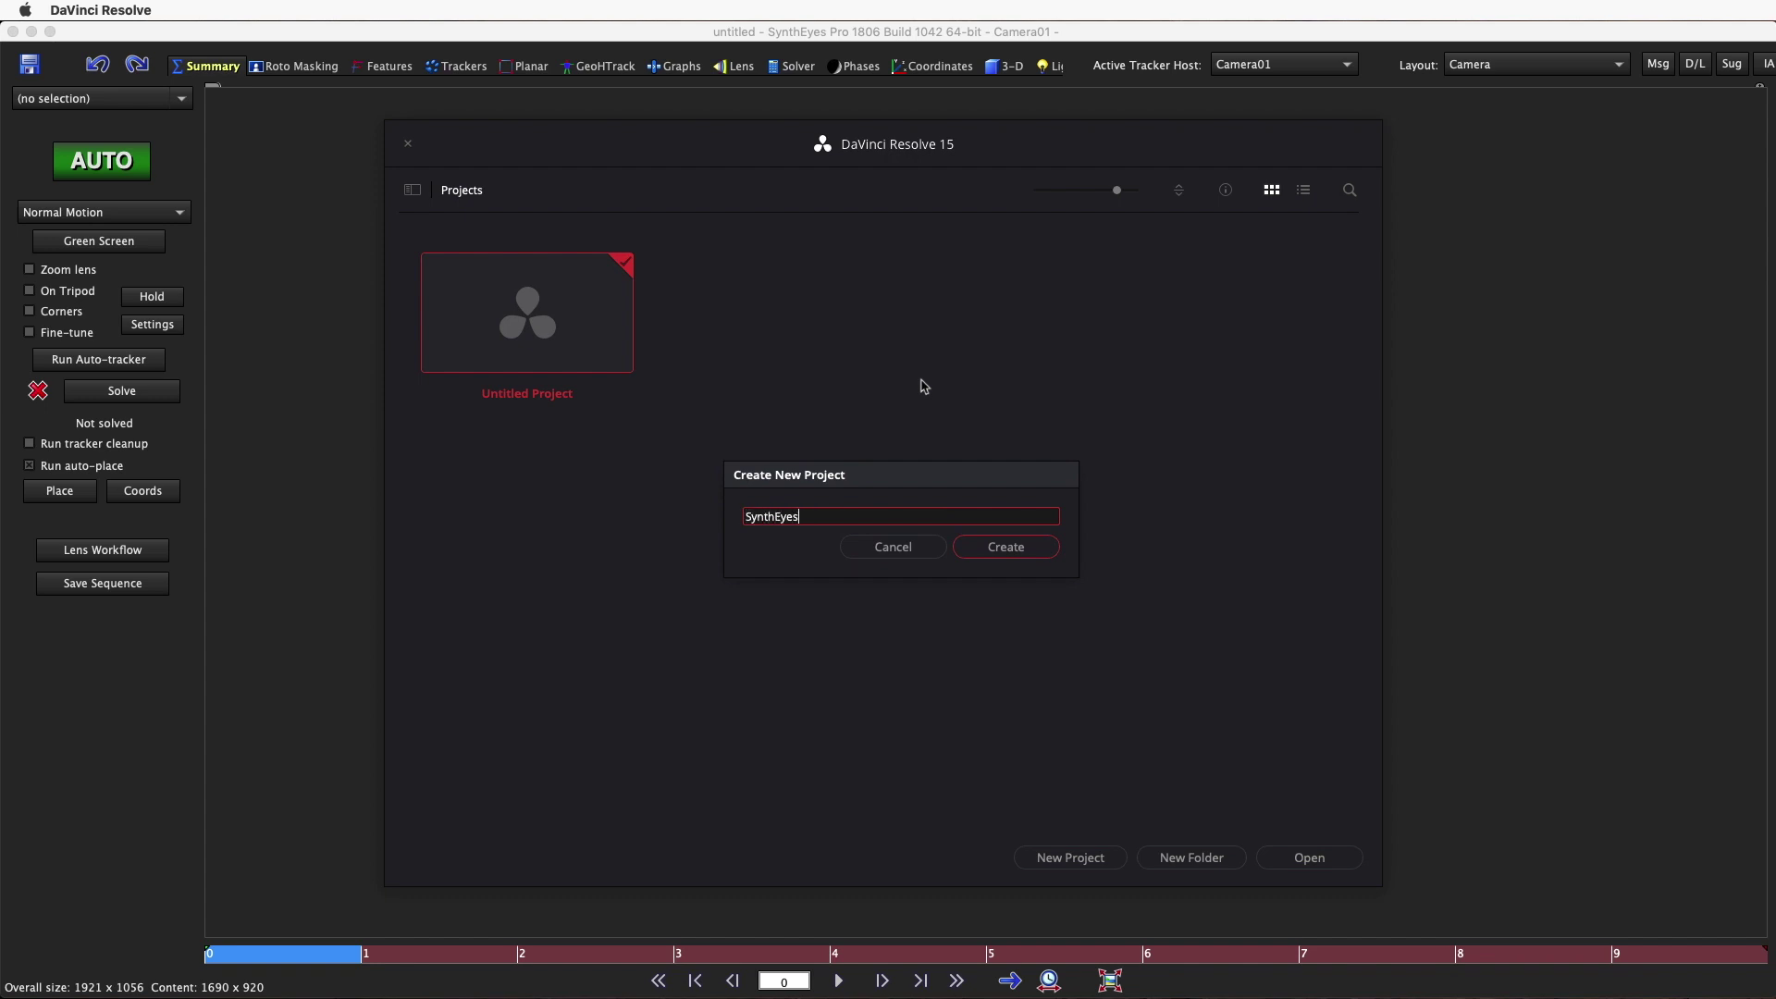
# Step: Create the SynthEyes project and add an empty Fusion composition clip named 'SynthEyes Comp'
pyautogui.click(1031, 551)
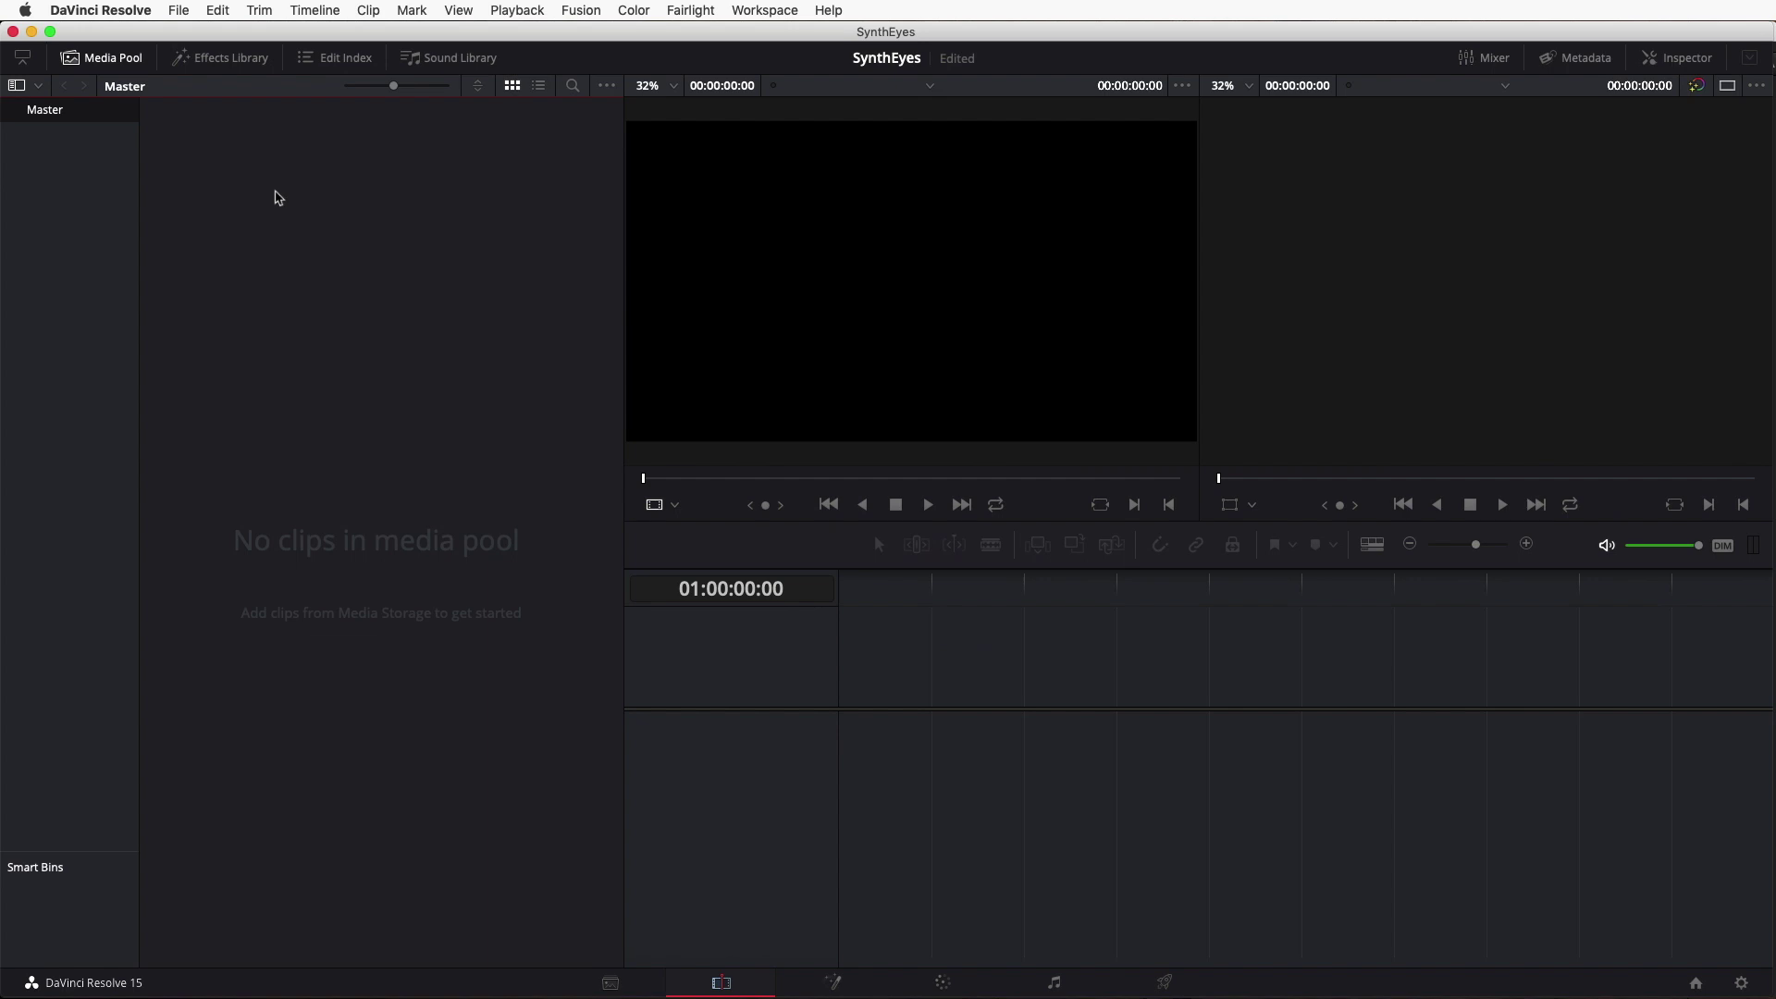
pyautogui.rightClick(279, 194)
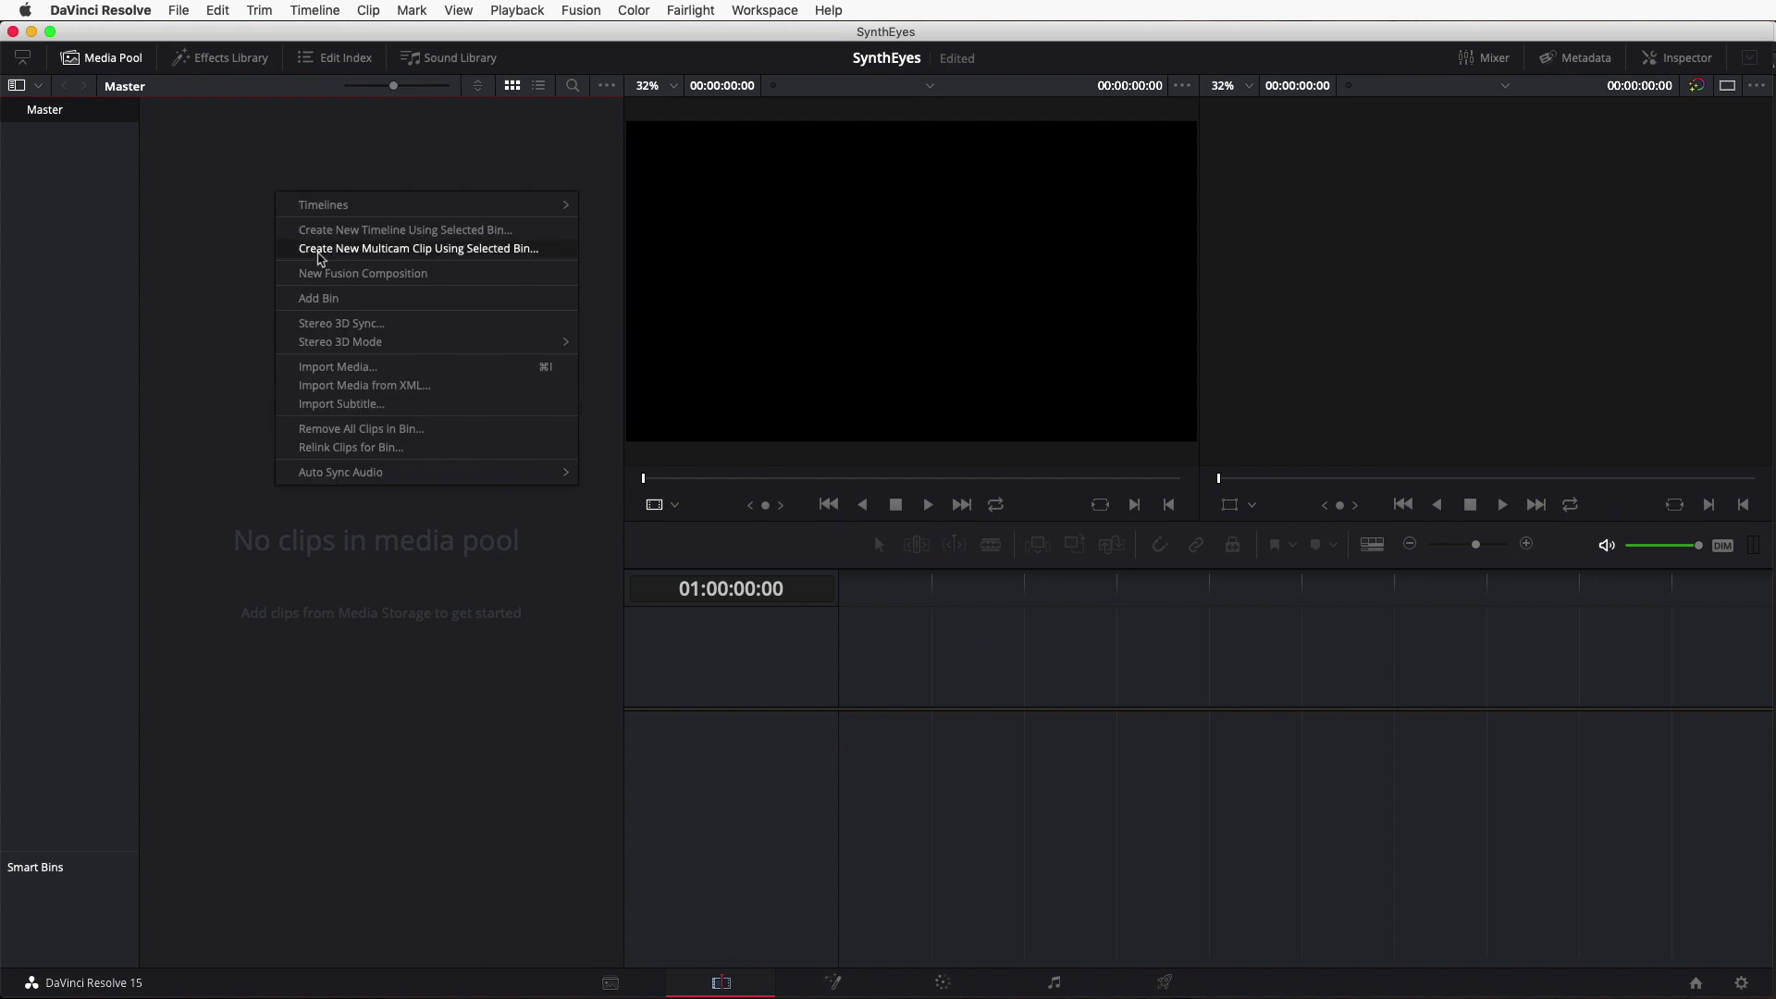
pyautogui.click(324, 276)
pyautogui.click(314, 215)
pyautogui.write('00:00:12:12')
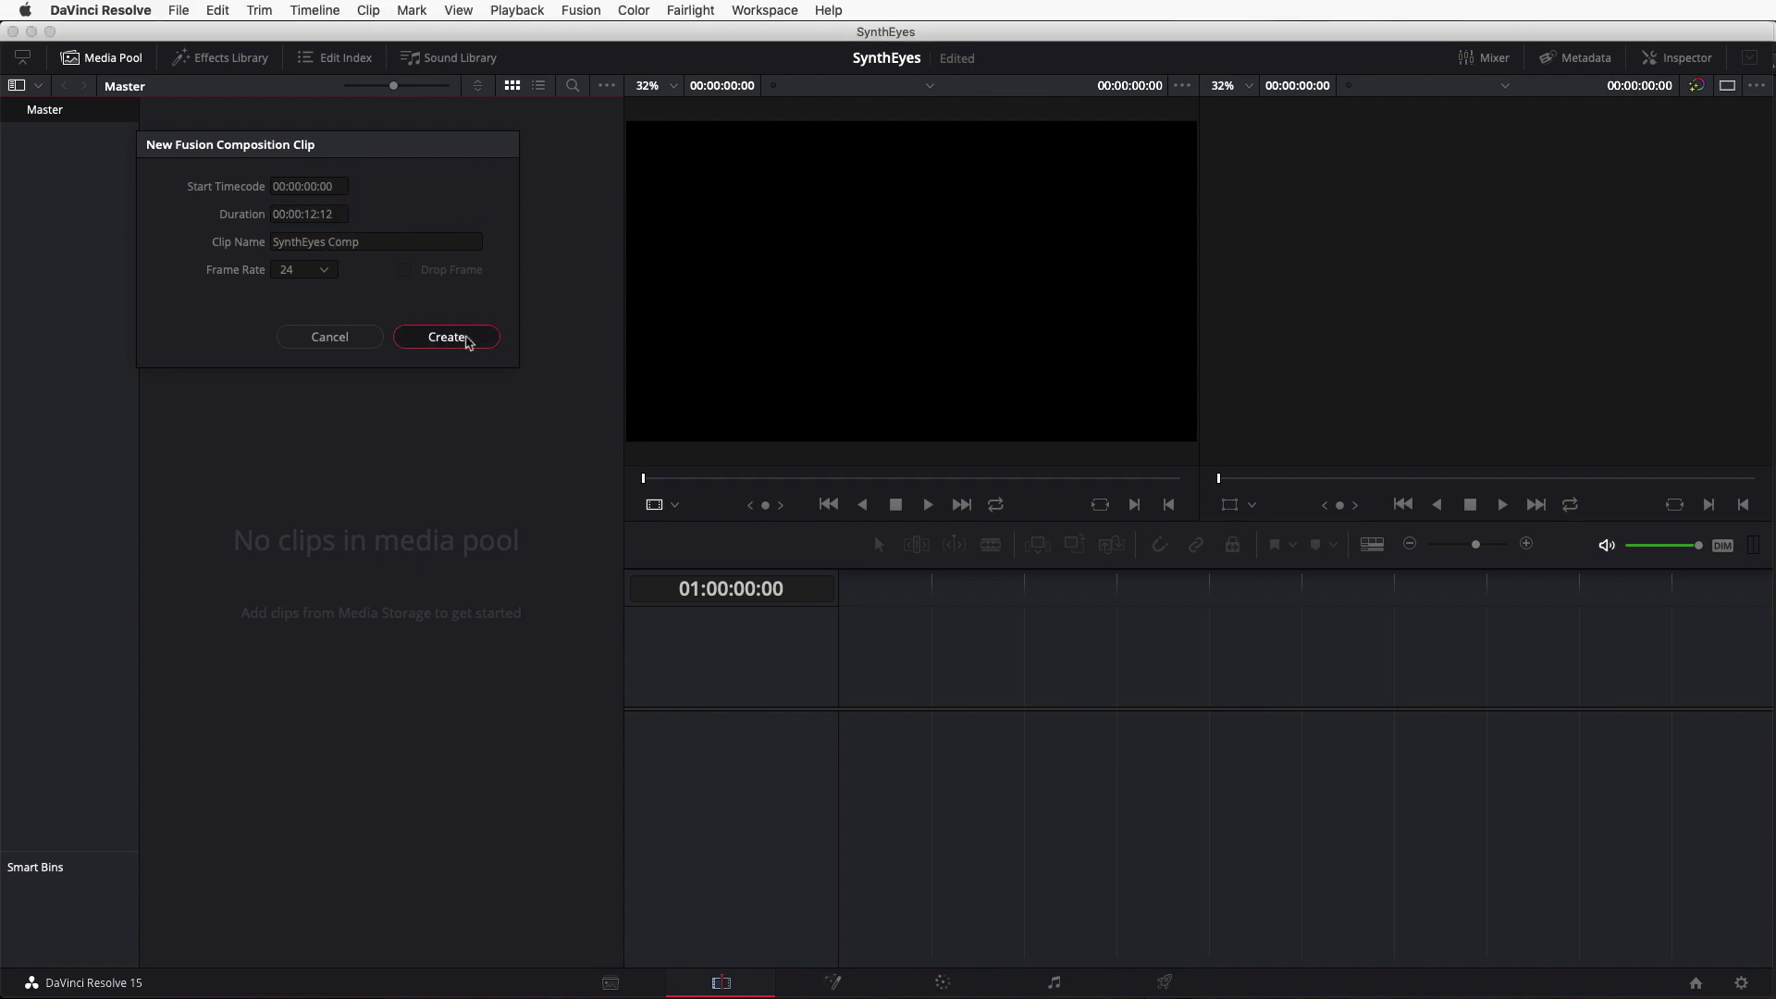
pyautogui.click(457, 338)
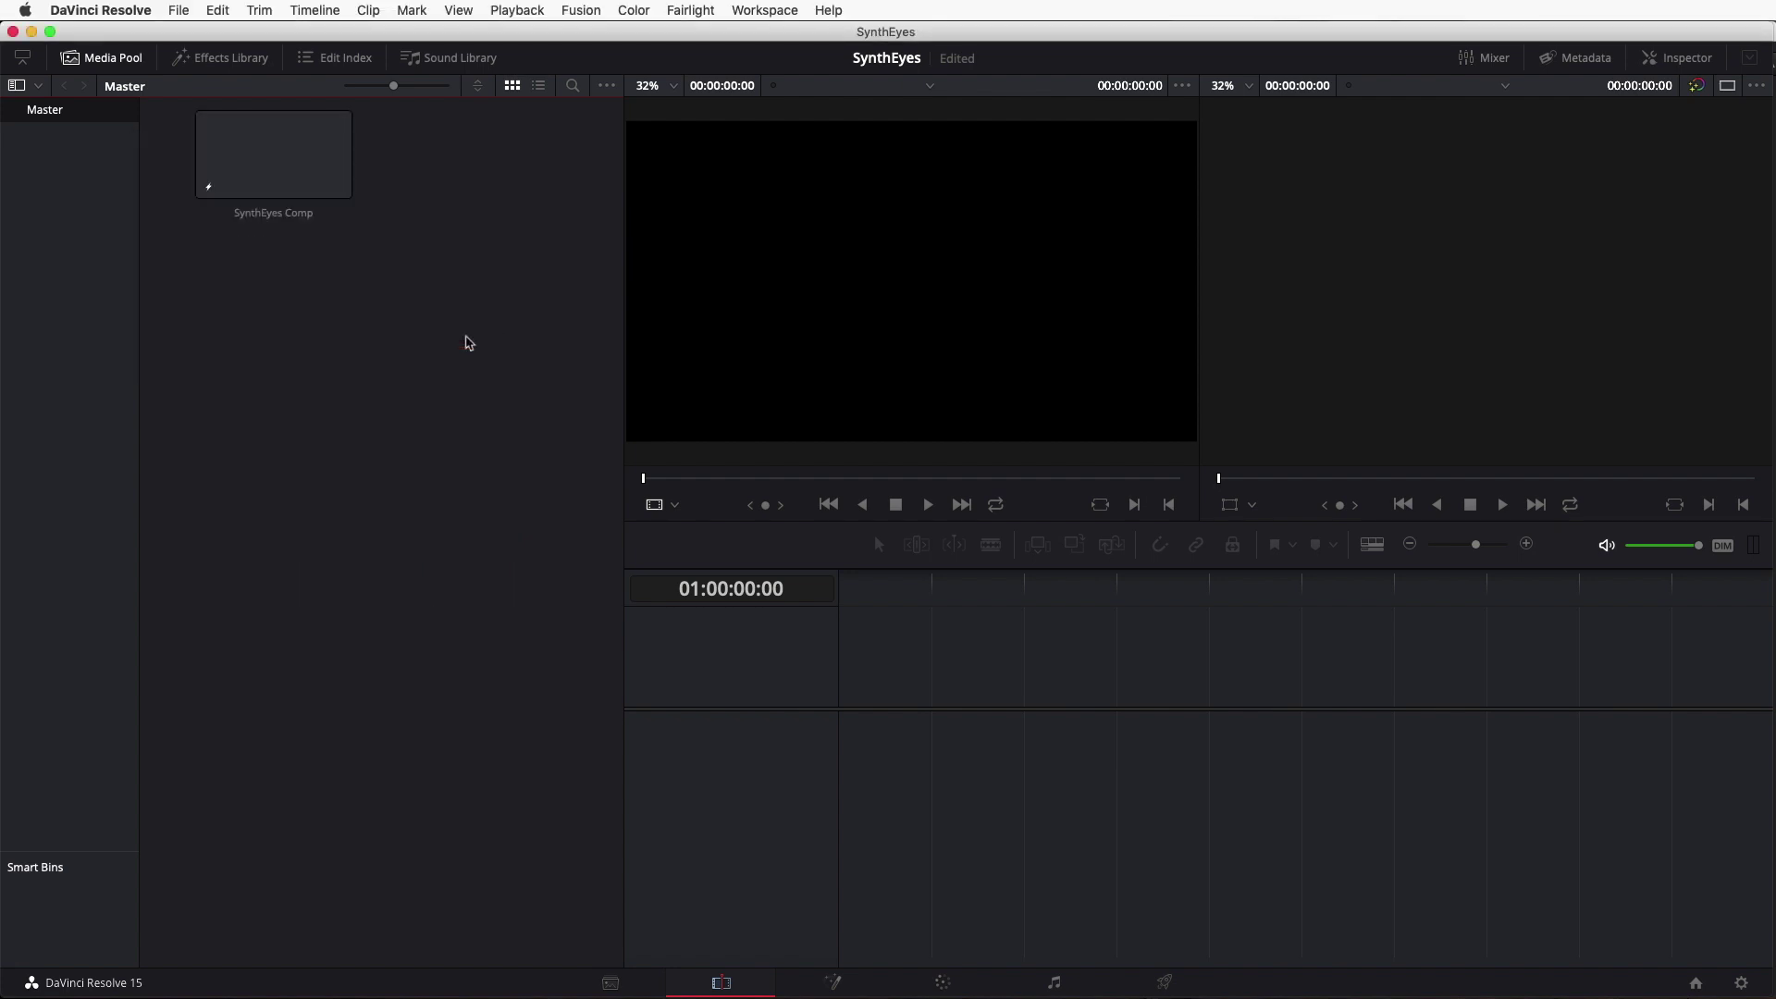
# Step: Open SynthEyes Comp on the Fusion page and bring up the footage folder
pyautogui.rightClick(328, 133)
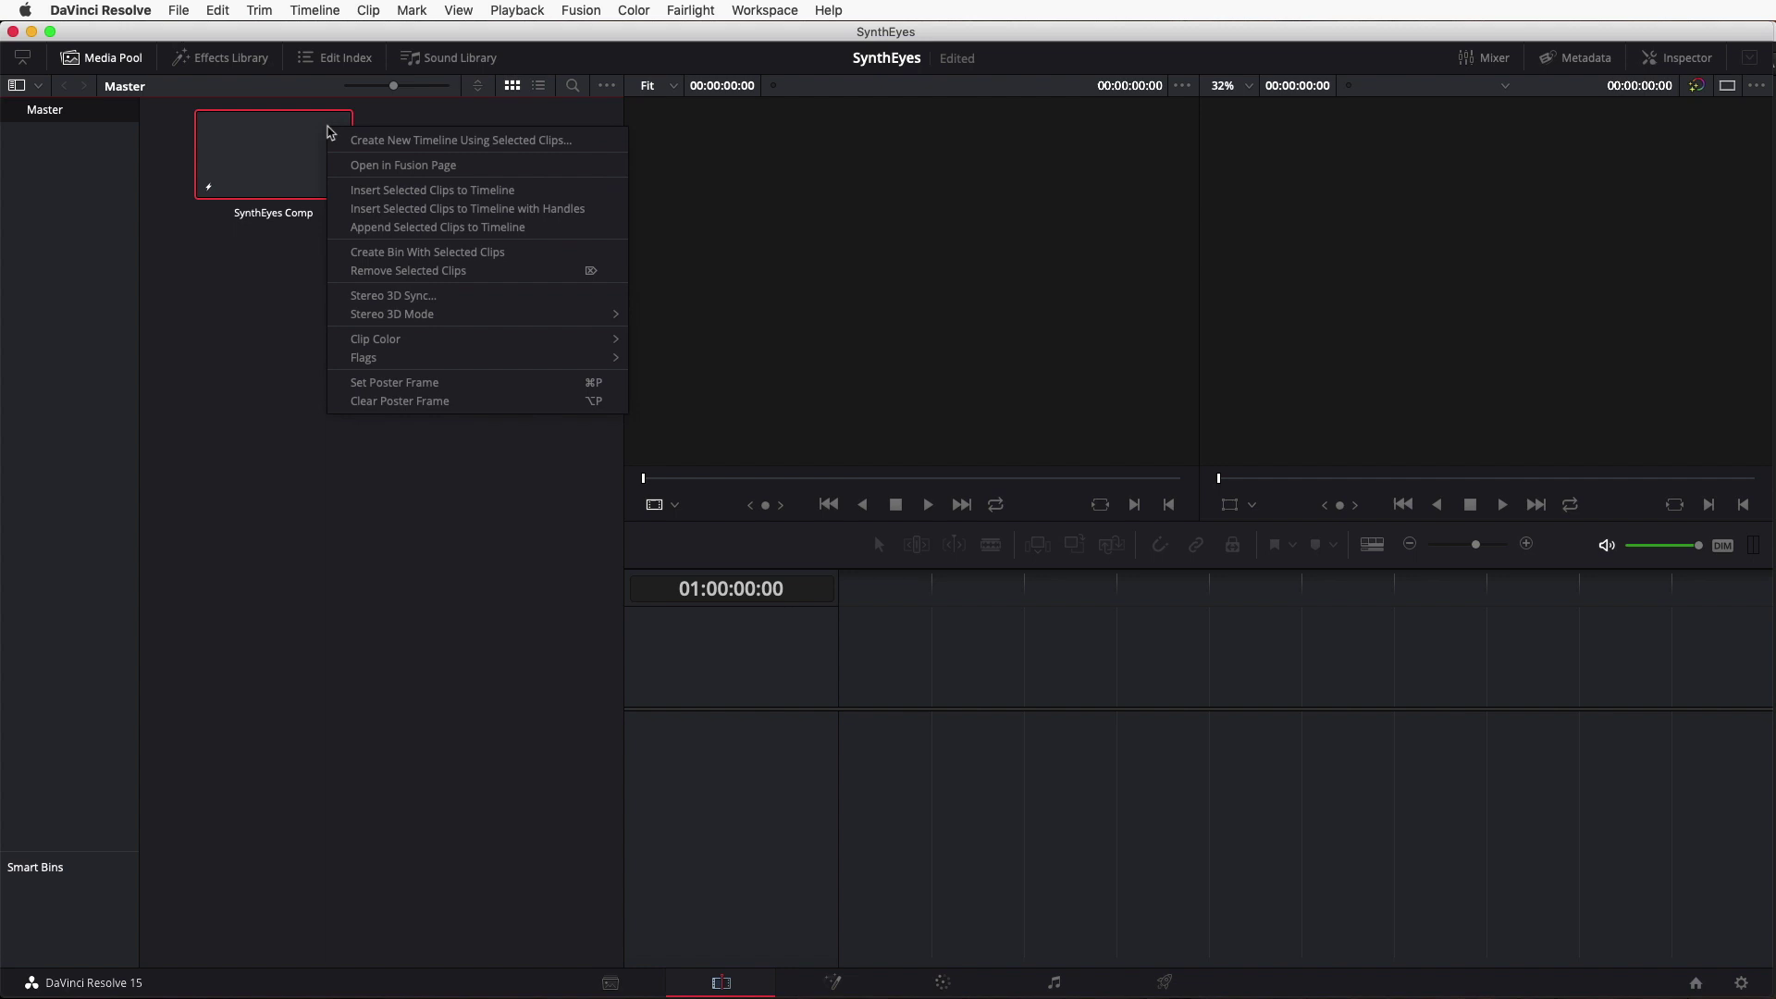
pyautogui.click(479, 167)
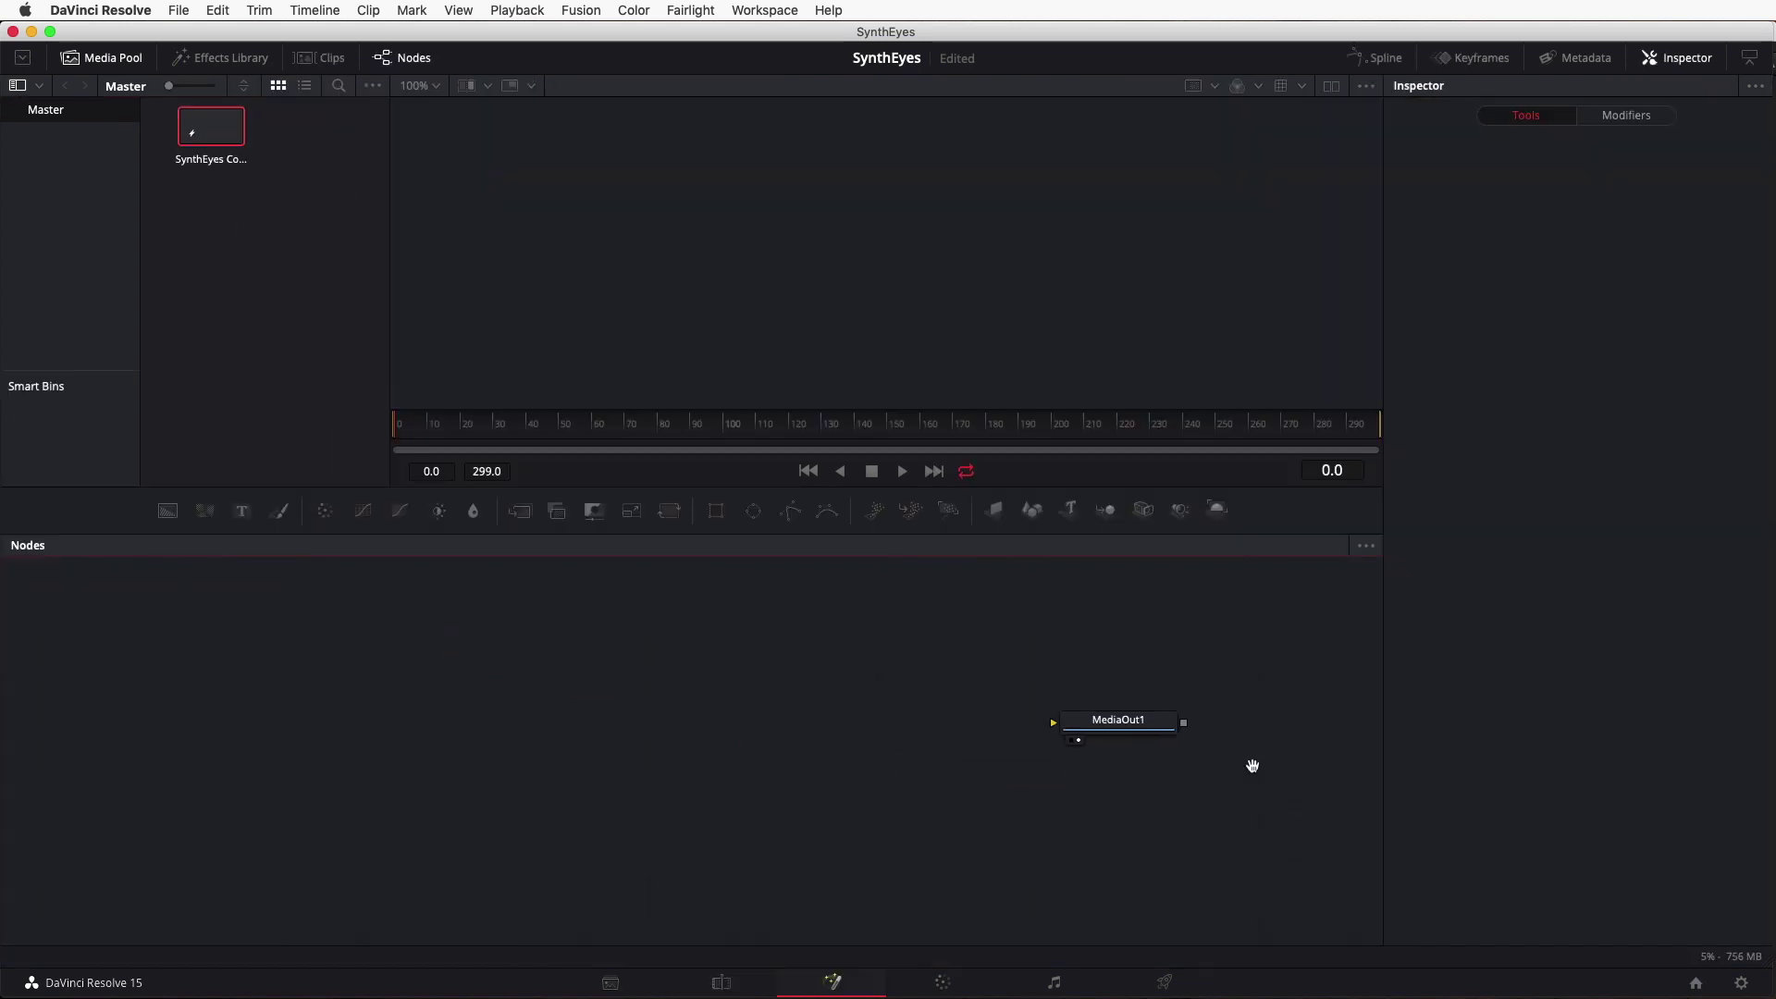
pyautogui.press('super+Tab')
pyautogui.moveTo(861, 535); pyautogui.dragTo(1013, 116)
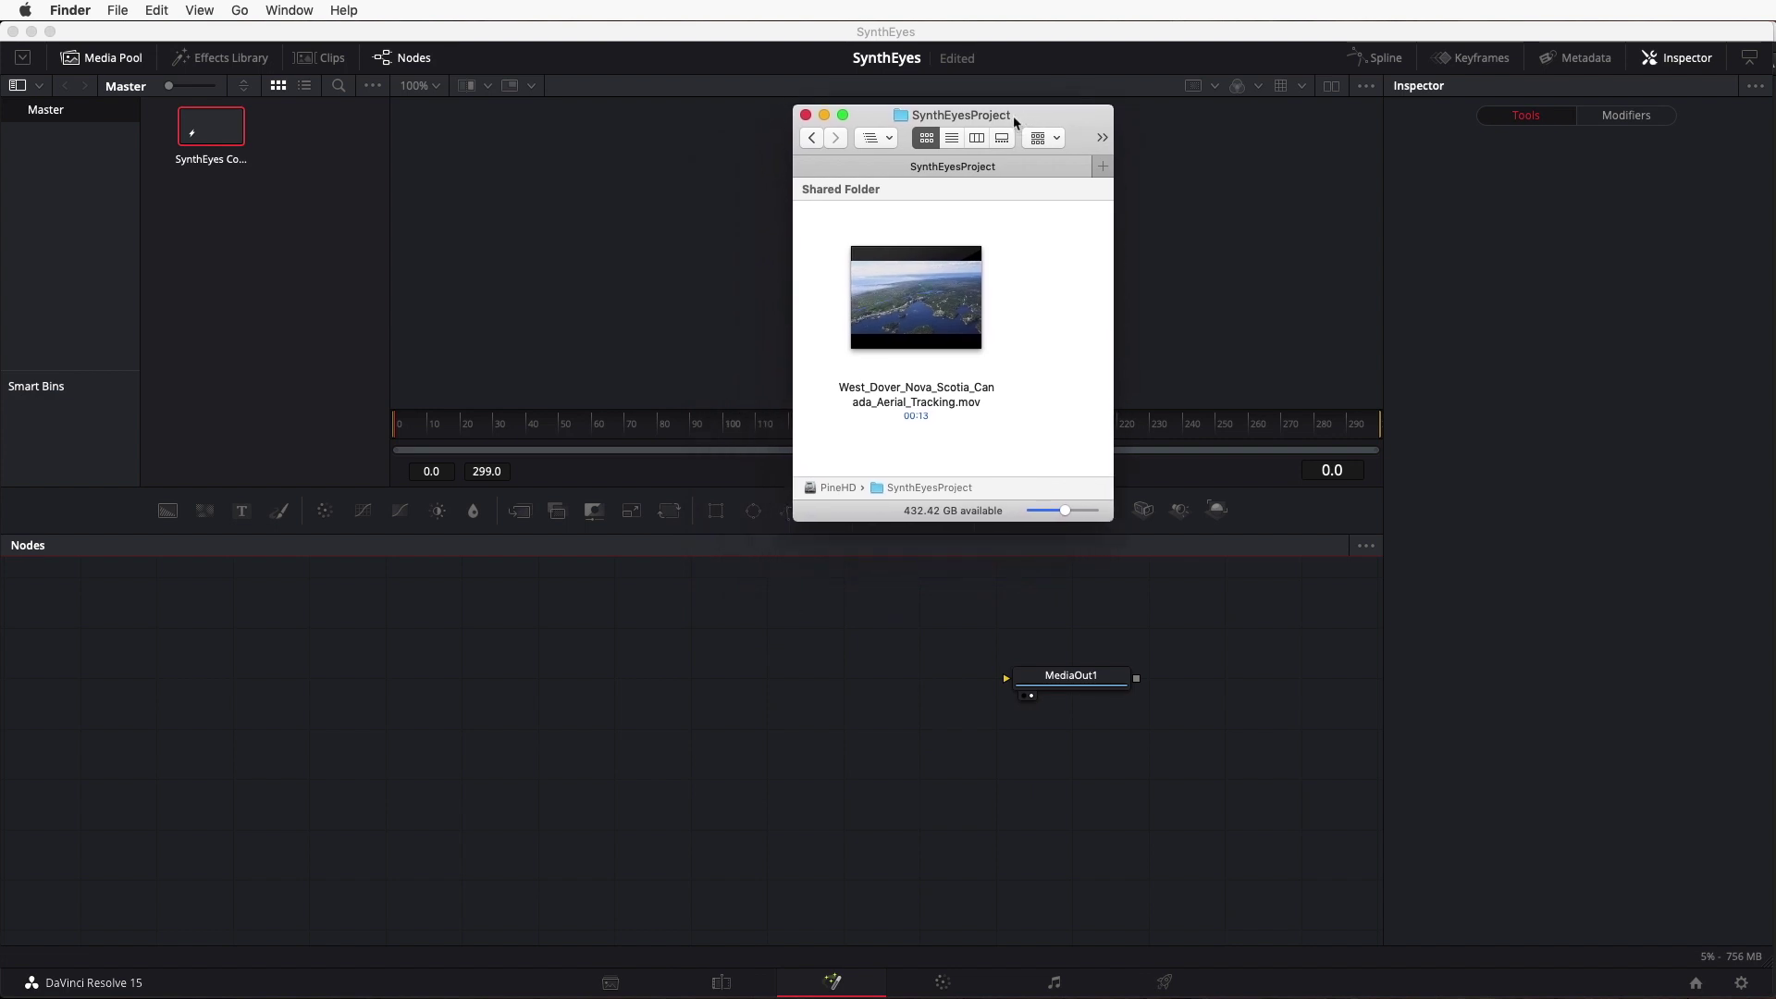
# Step: Import the West Dover aerial .mov into the media pool and node graph, then play it
pyautogui.moveTo(953, 309); pyautogui.dragTo(300, 274)
pyautogui.click(312, 190)
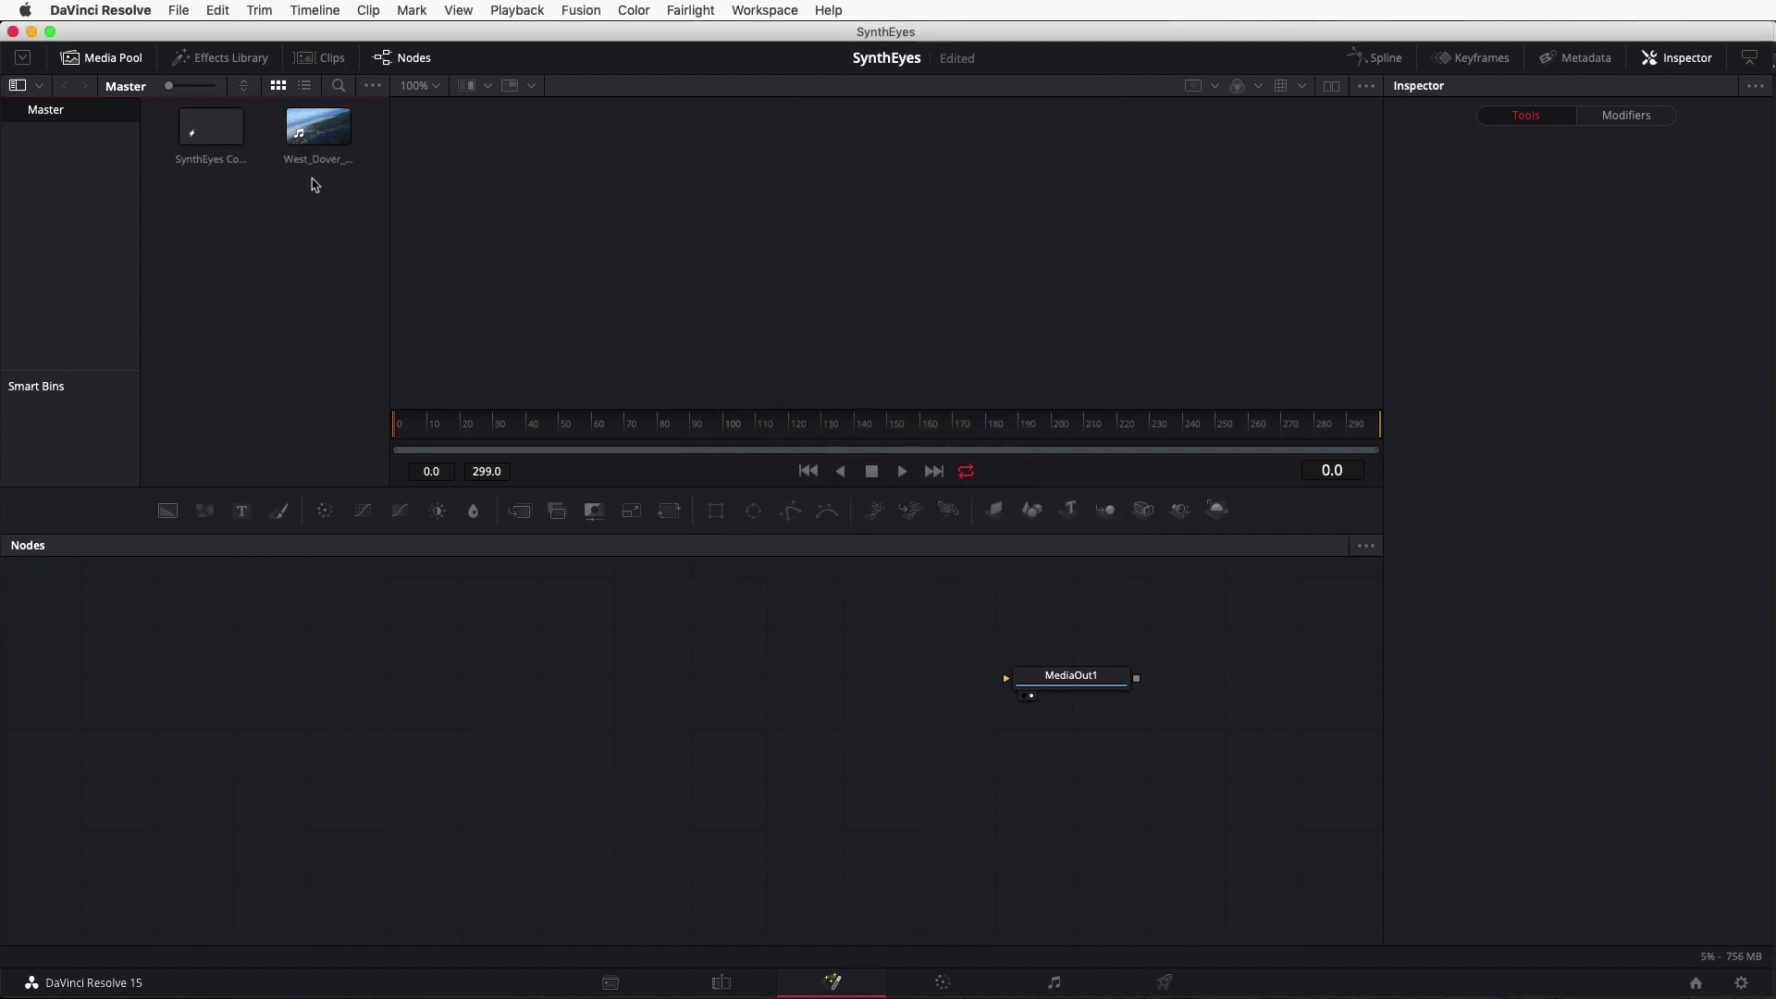
pyautogui.moveTo(328, 136); pyautogui.dragTo(313, 681)
pyautogui.press('space')
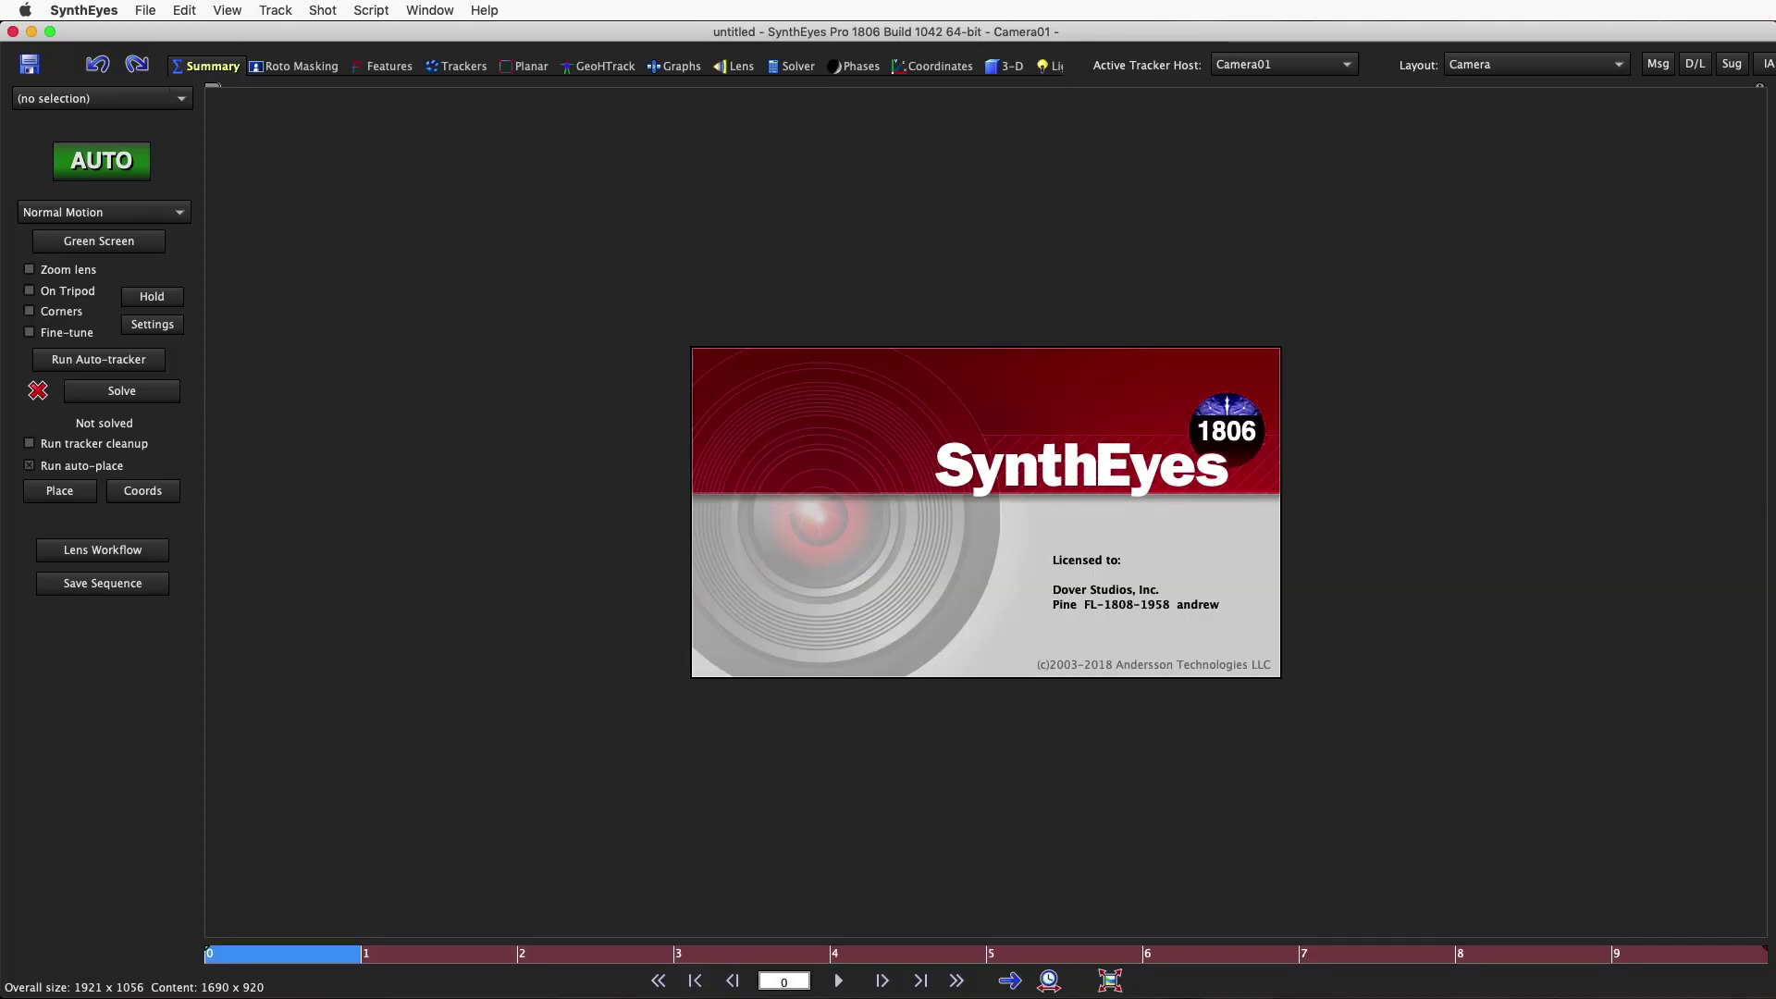
# Step: Import West_Dover_Nova_Scotia_Canada_Aerial_Tracking.mov as a 300-frame, 24 fps shot
pyautogui.click(134, 11)
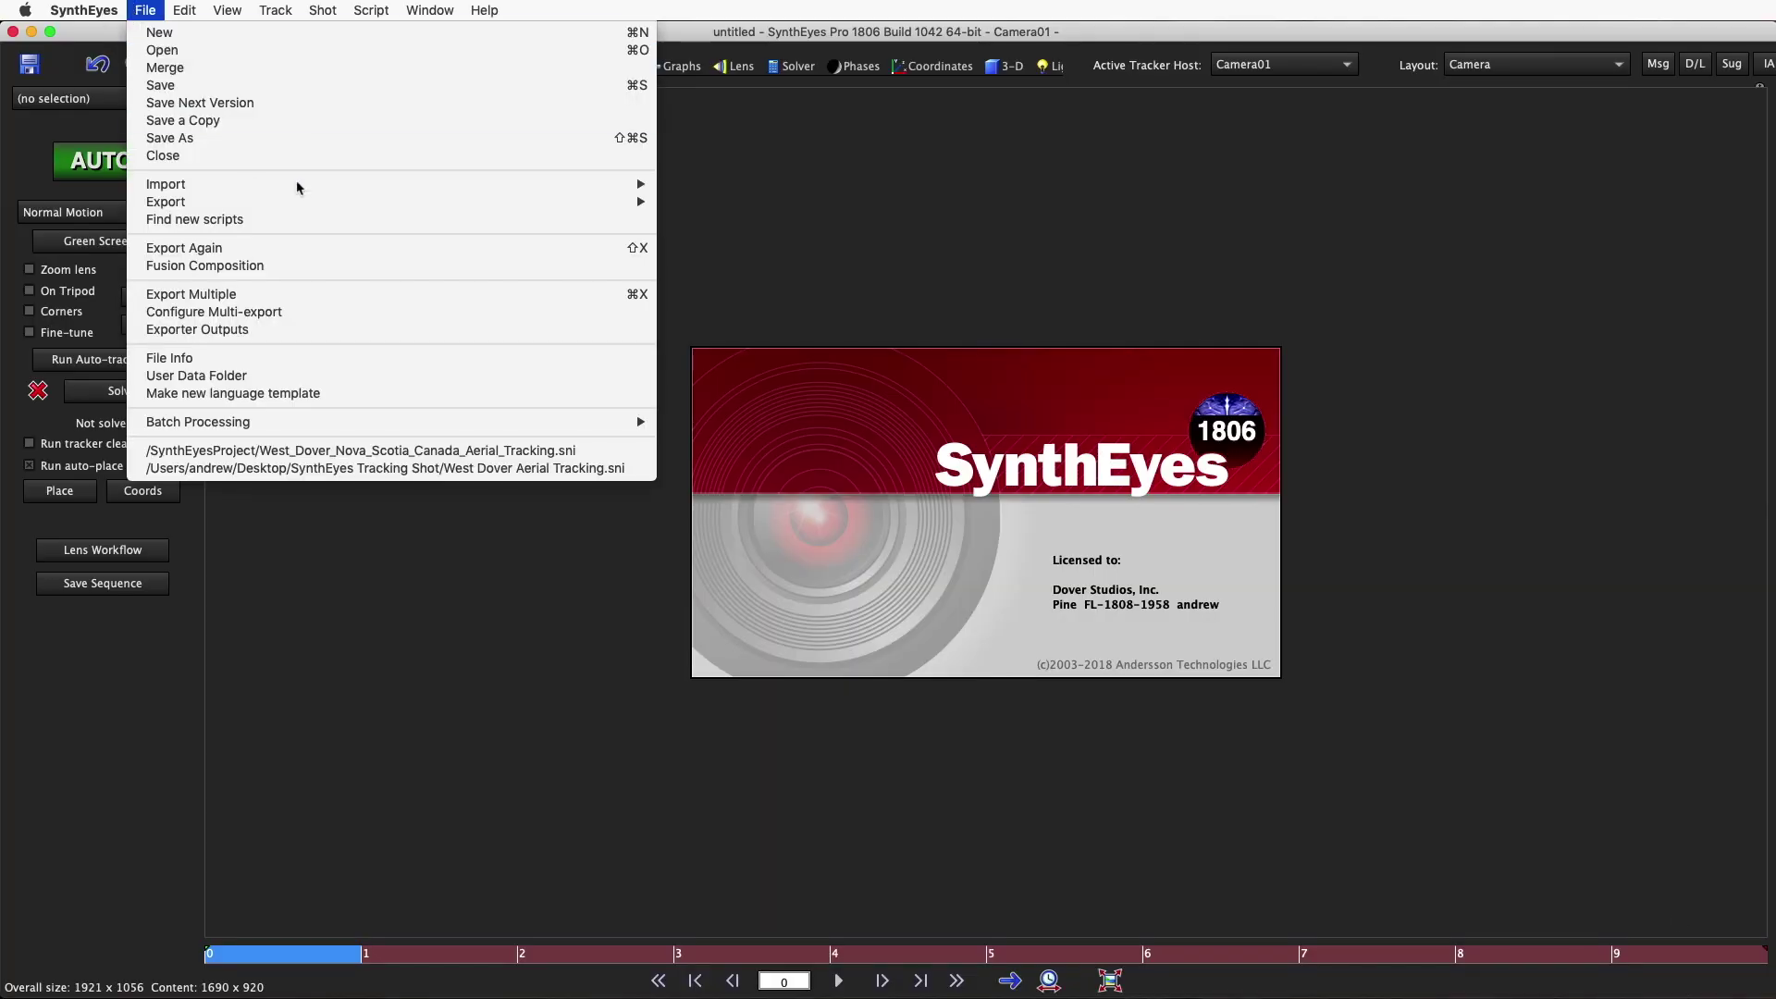
pyautogui.moveTo(166, 183)
pyautogui.click(738, 192)
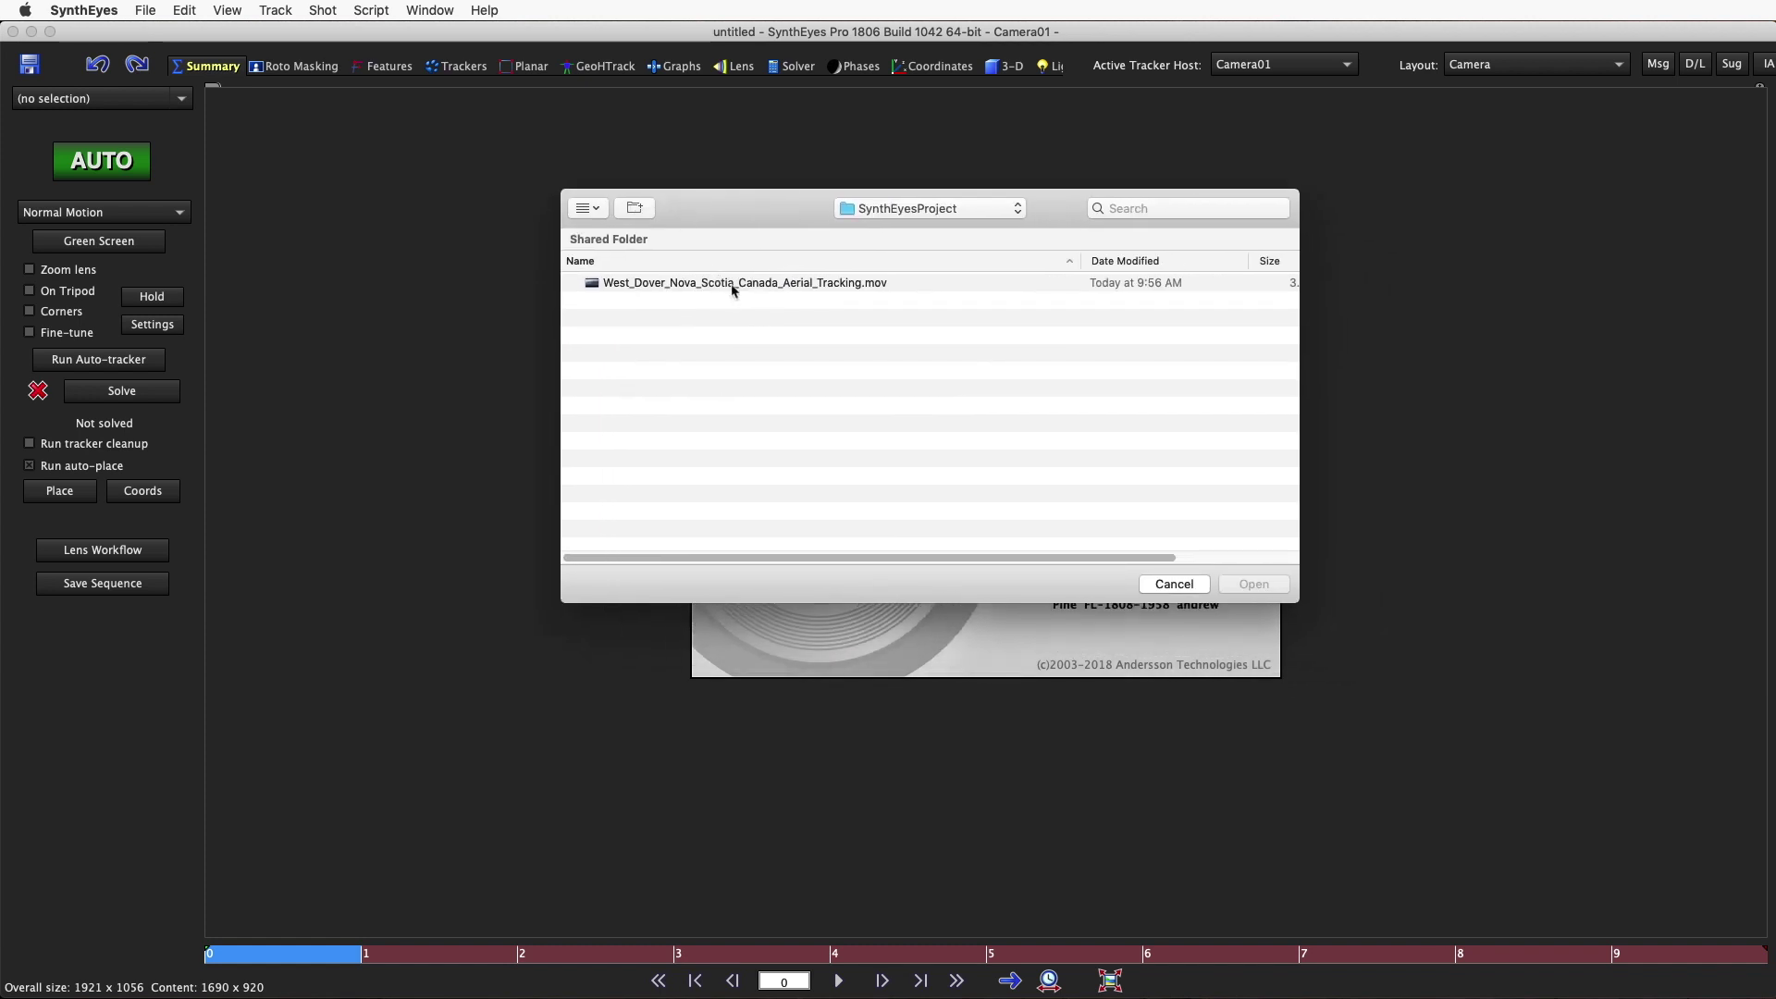
pyautogui.click(734, 285)
pyautogui.doubleClick(733, 285)
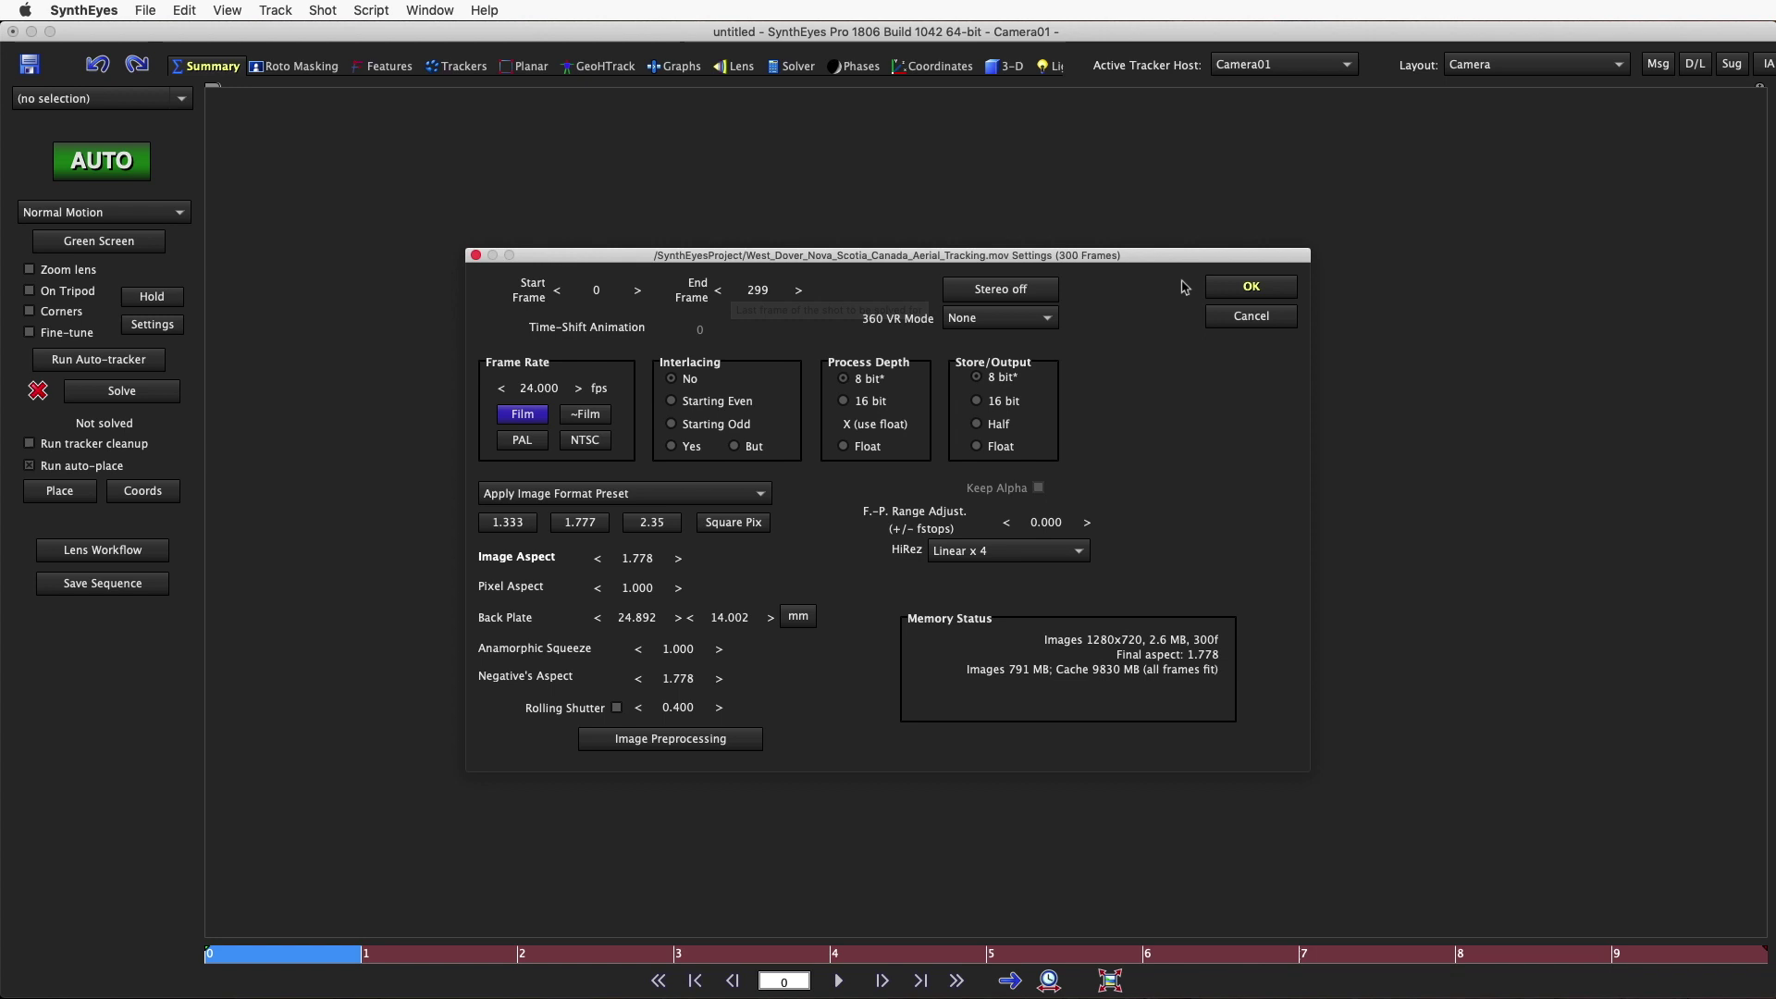
pyautogui.click(1231, 286)
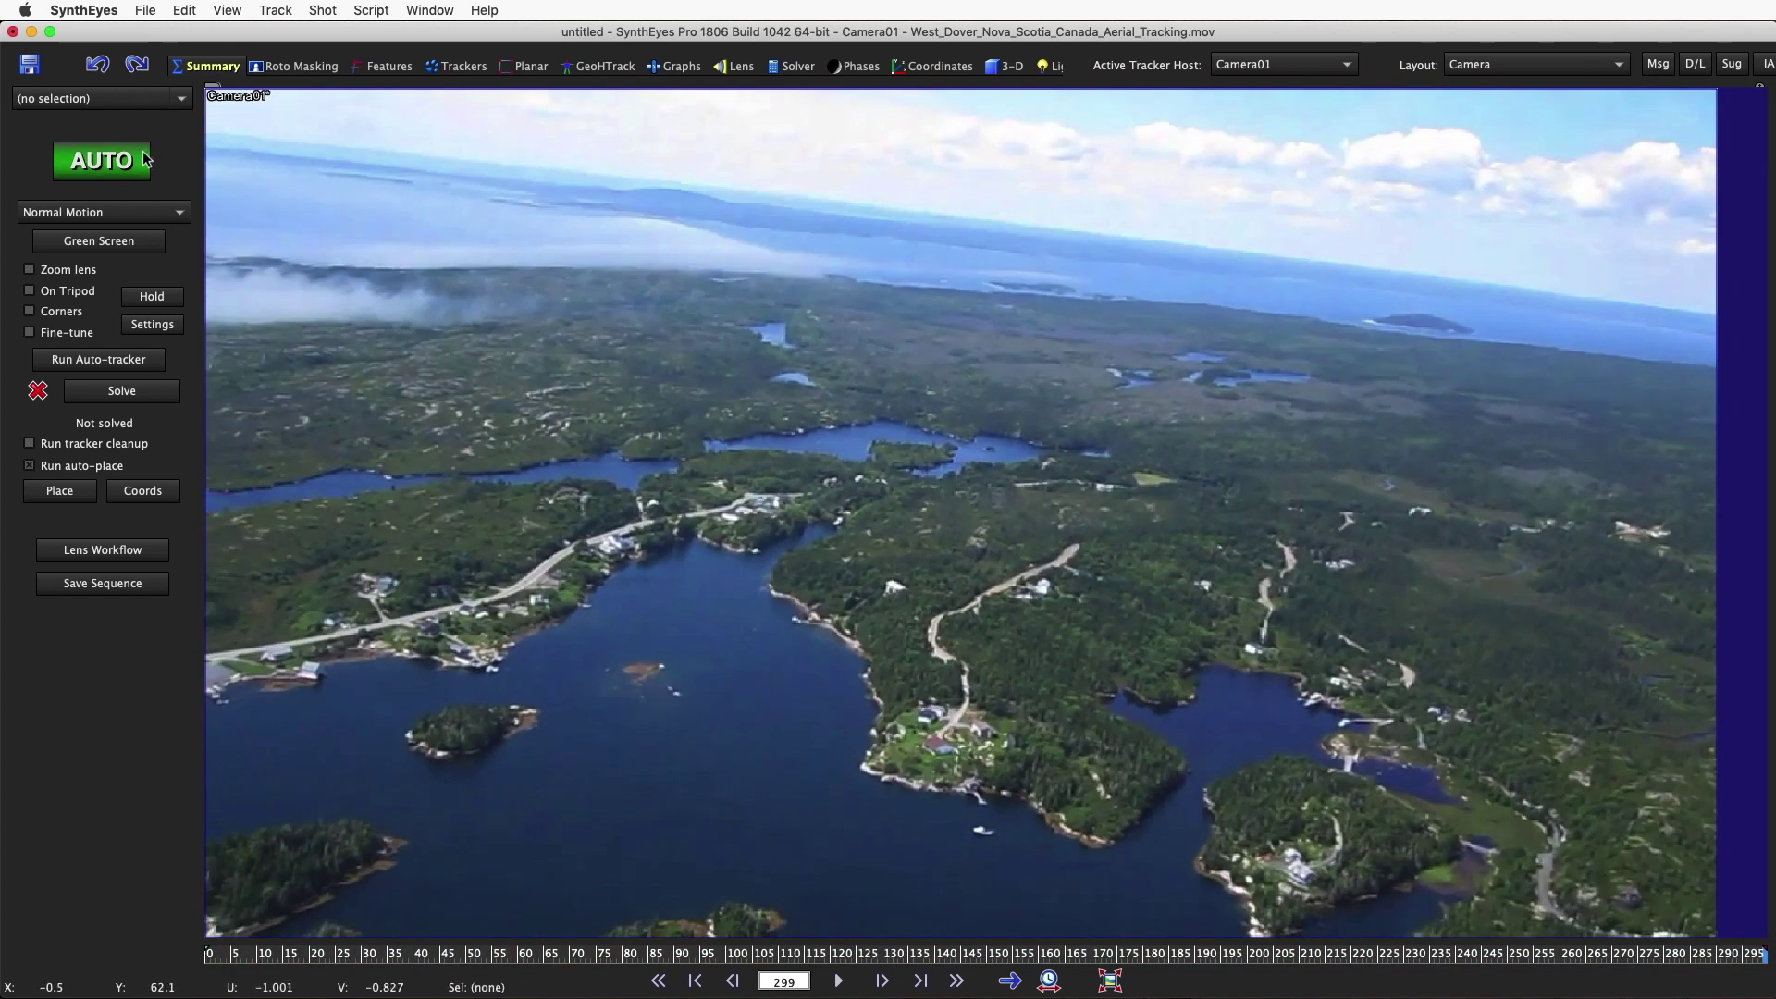
# Step: Auto-track and solve the aerial shot, then delete the stray trackers in the sky
pyautogui.click(144, 161)
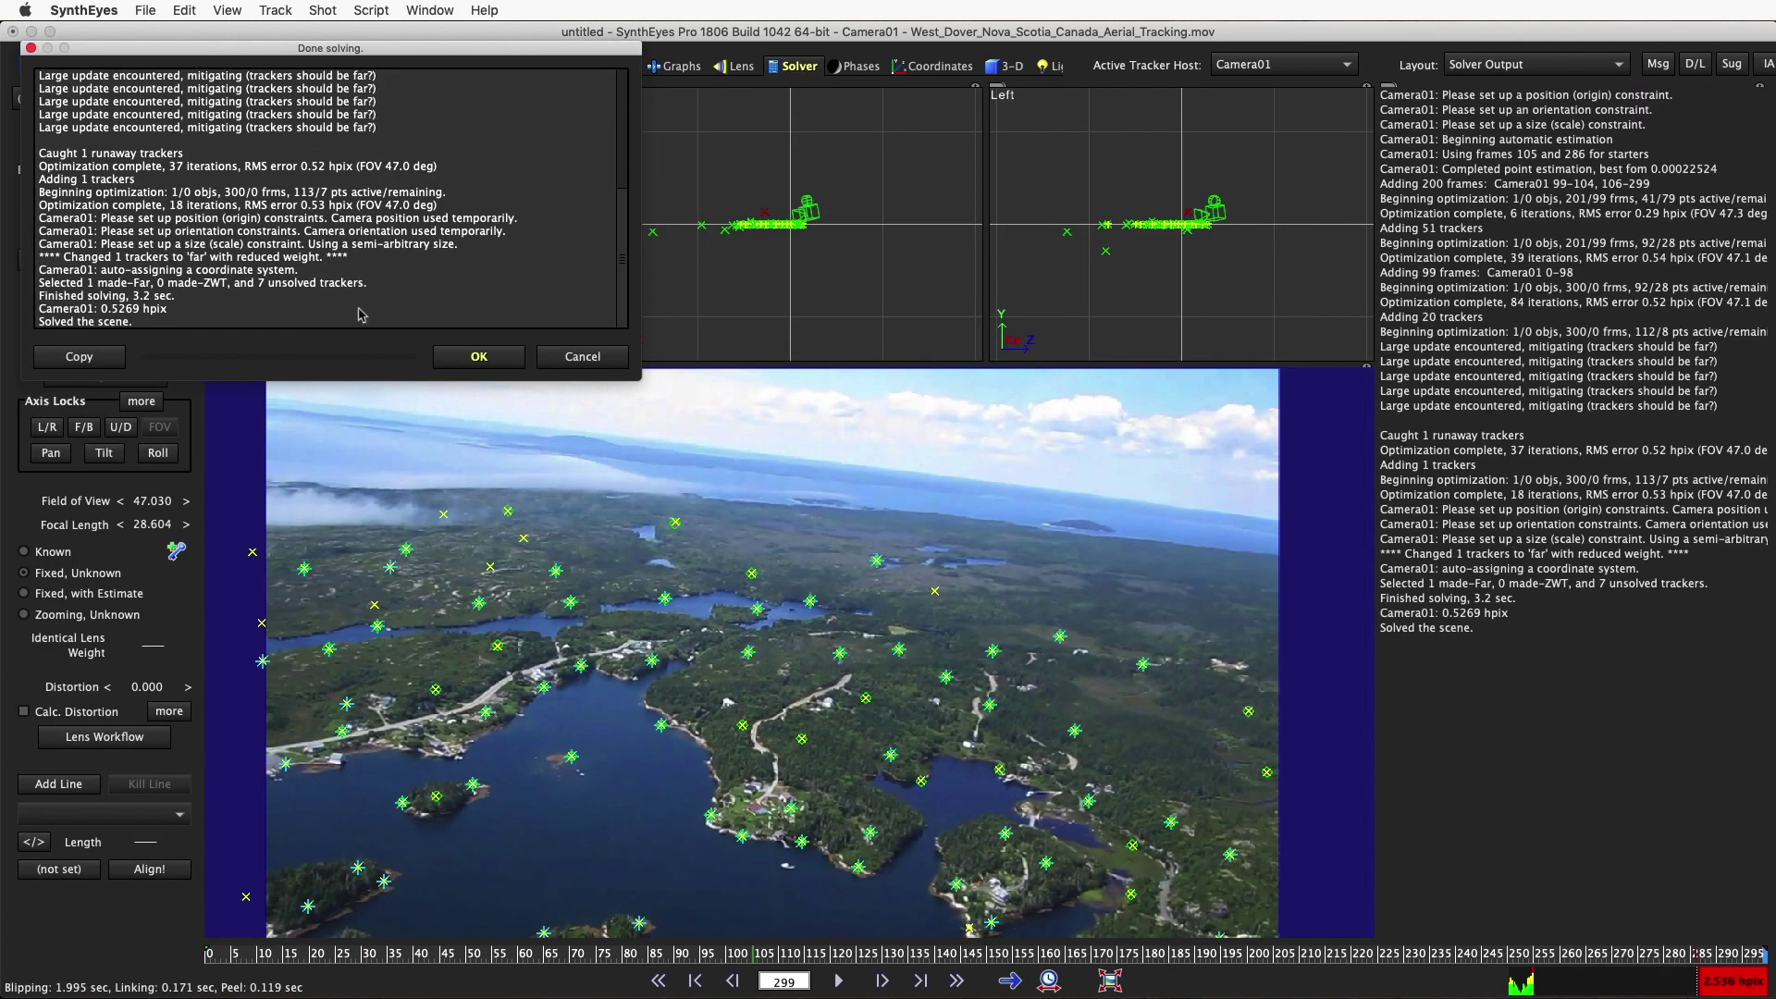
pyautogui.click(477, 358)
pyautogui.click(211, 954)
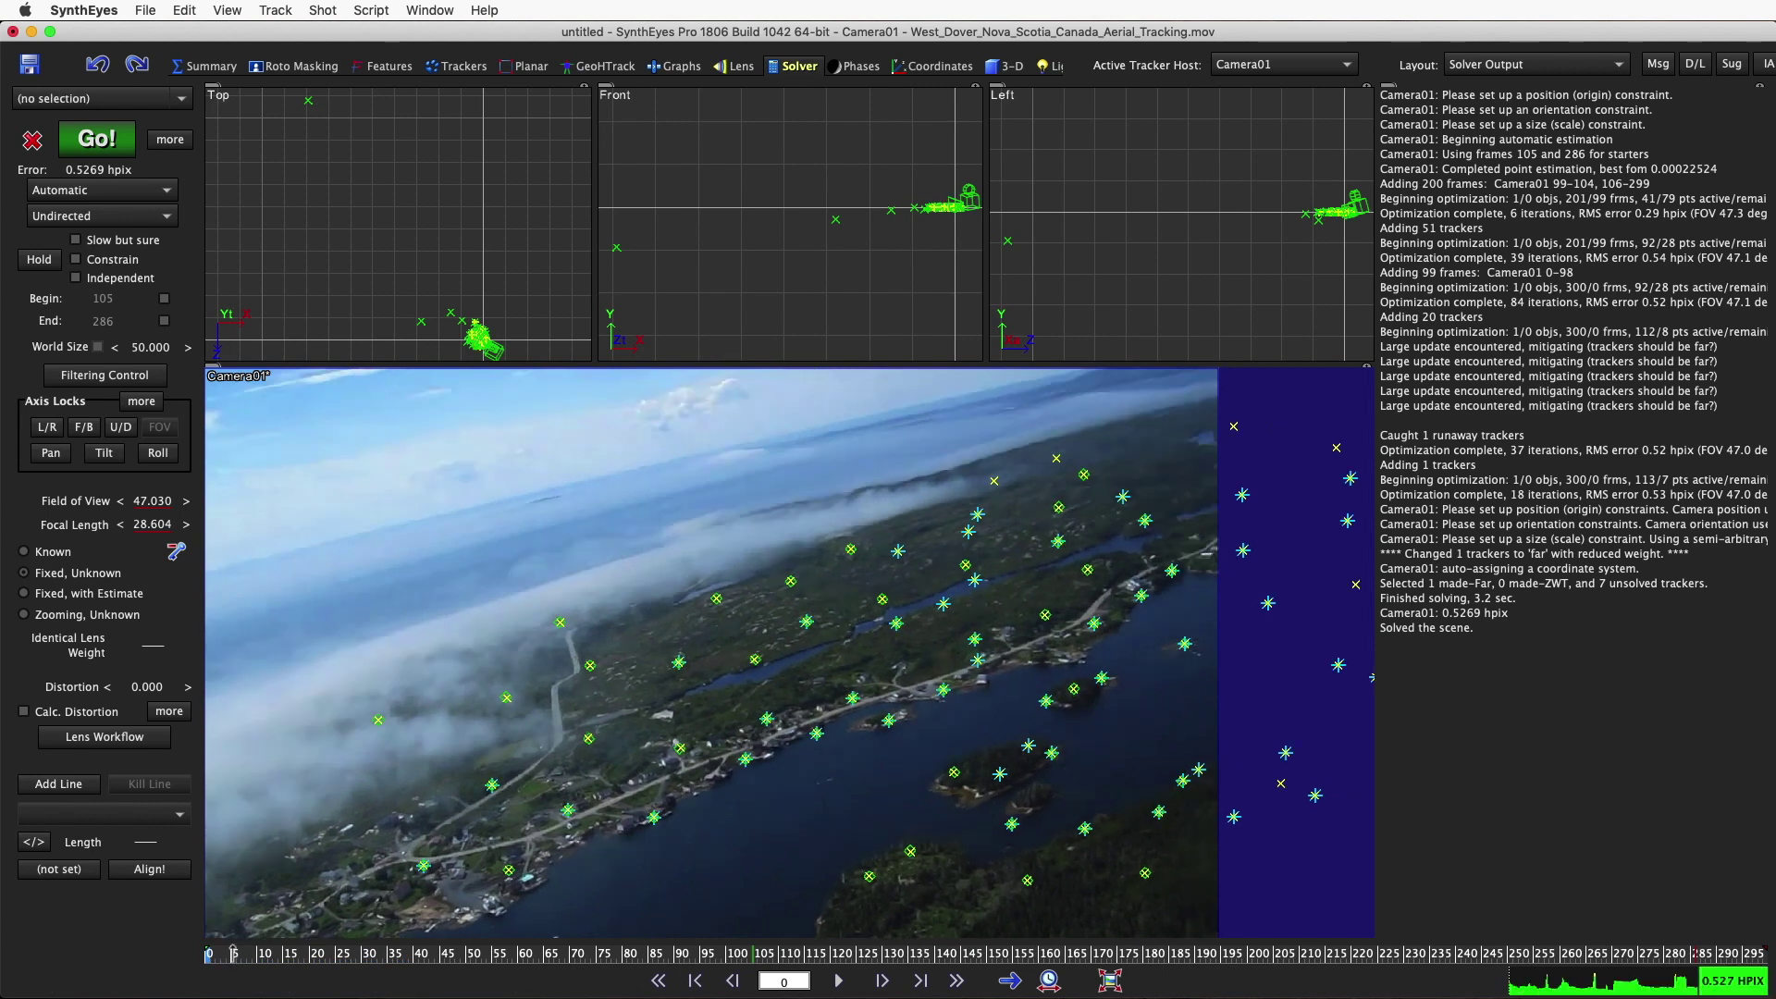
pyautogui.moveTo(292, 953); pyautogui.dragTo(1003, 955)
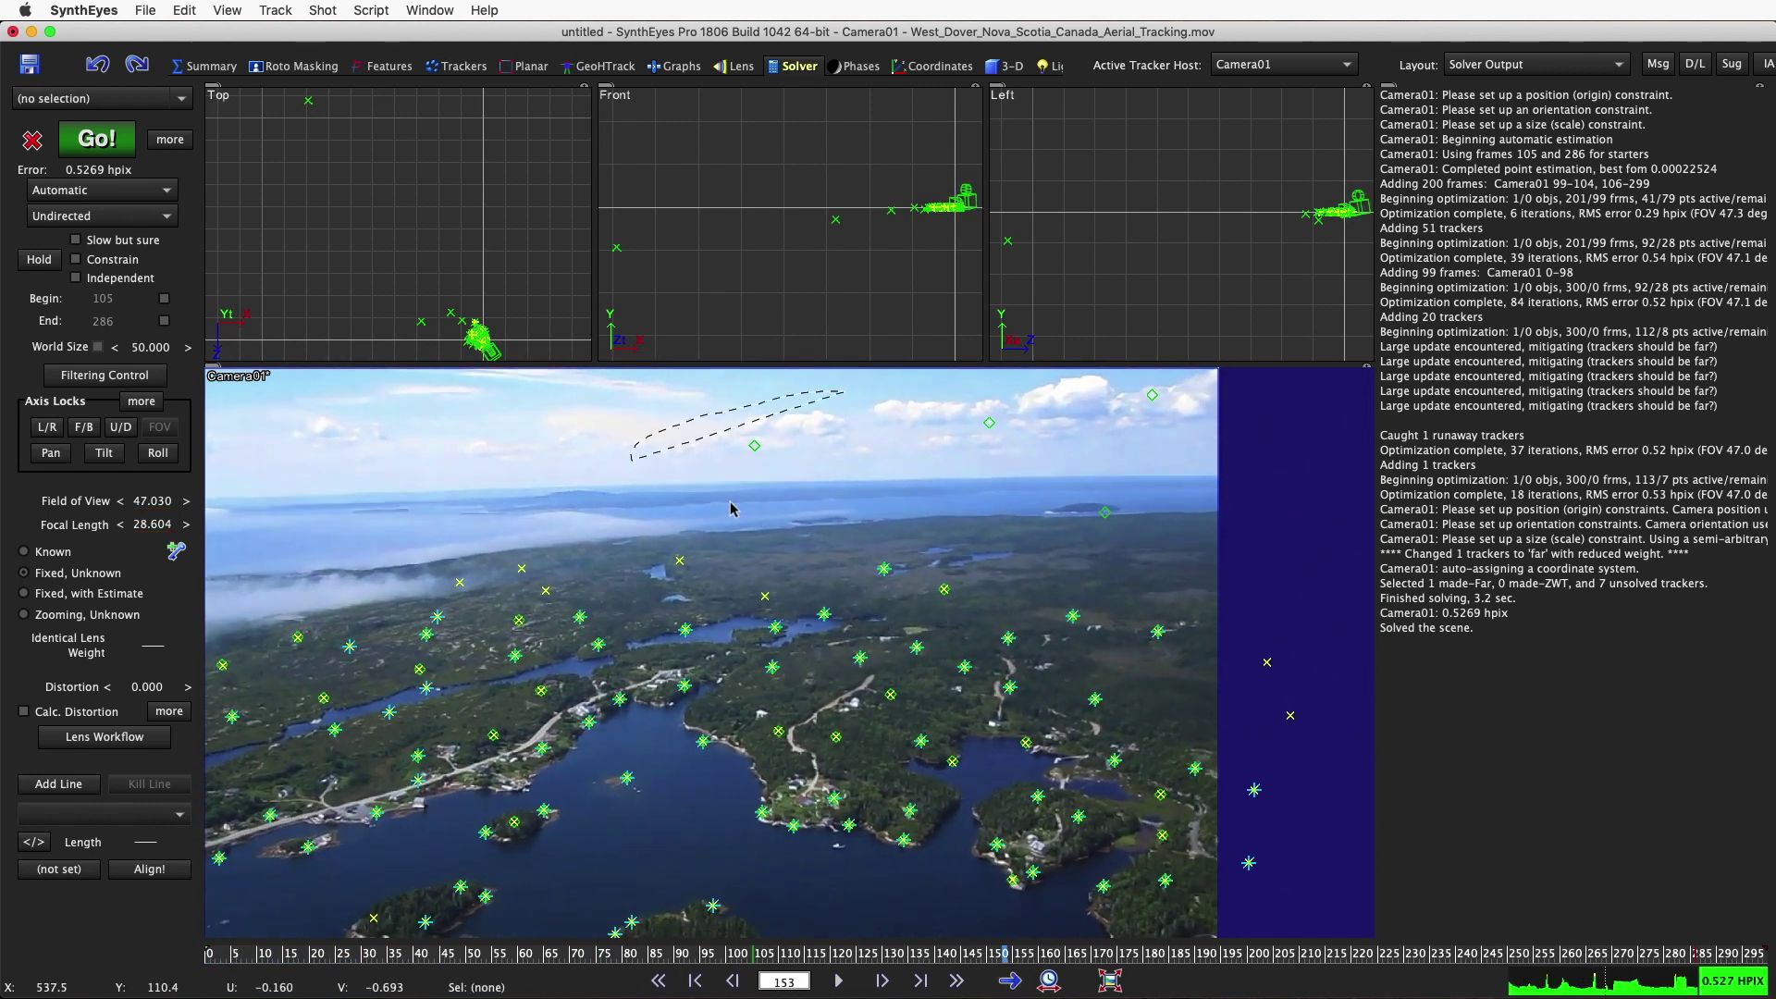
pyautogui.moveTo(723, 465); pyautogui.dragTo(1132, 375)
pyautogui.press('Delete')
# Step: Delete another unreliable tracker and re-solve the camera to about 0.527 hpix
pyautogui.moveTo(1004, 955)
pyautogui.mouseDown()
pyautogui.moveTo(1492, 956)
pyautogui.moveTo(208, 956)
pyautogui.mouseUp()
pyautogui.click(1154, 390)
pyautogui.press('Delete')
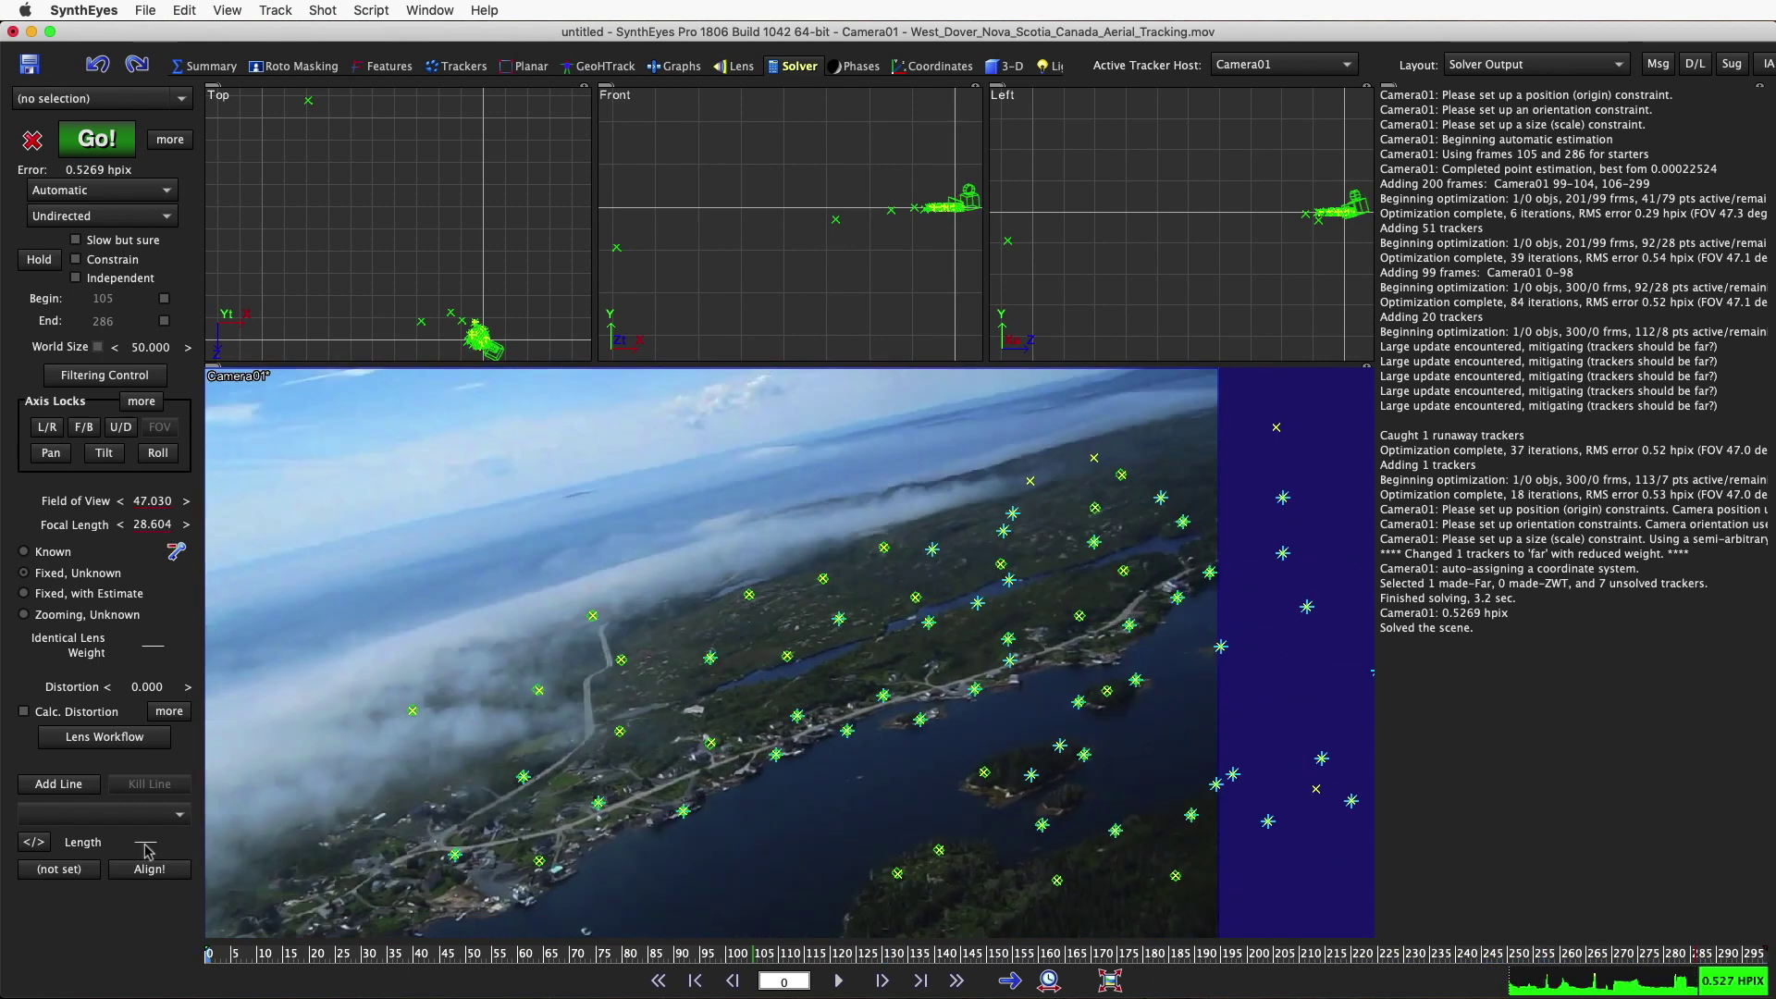
pyautogui.click(114, 149)
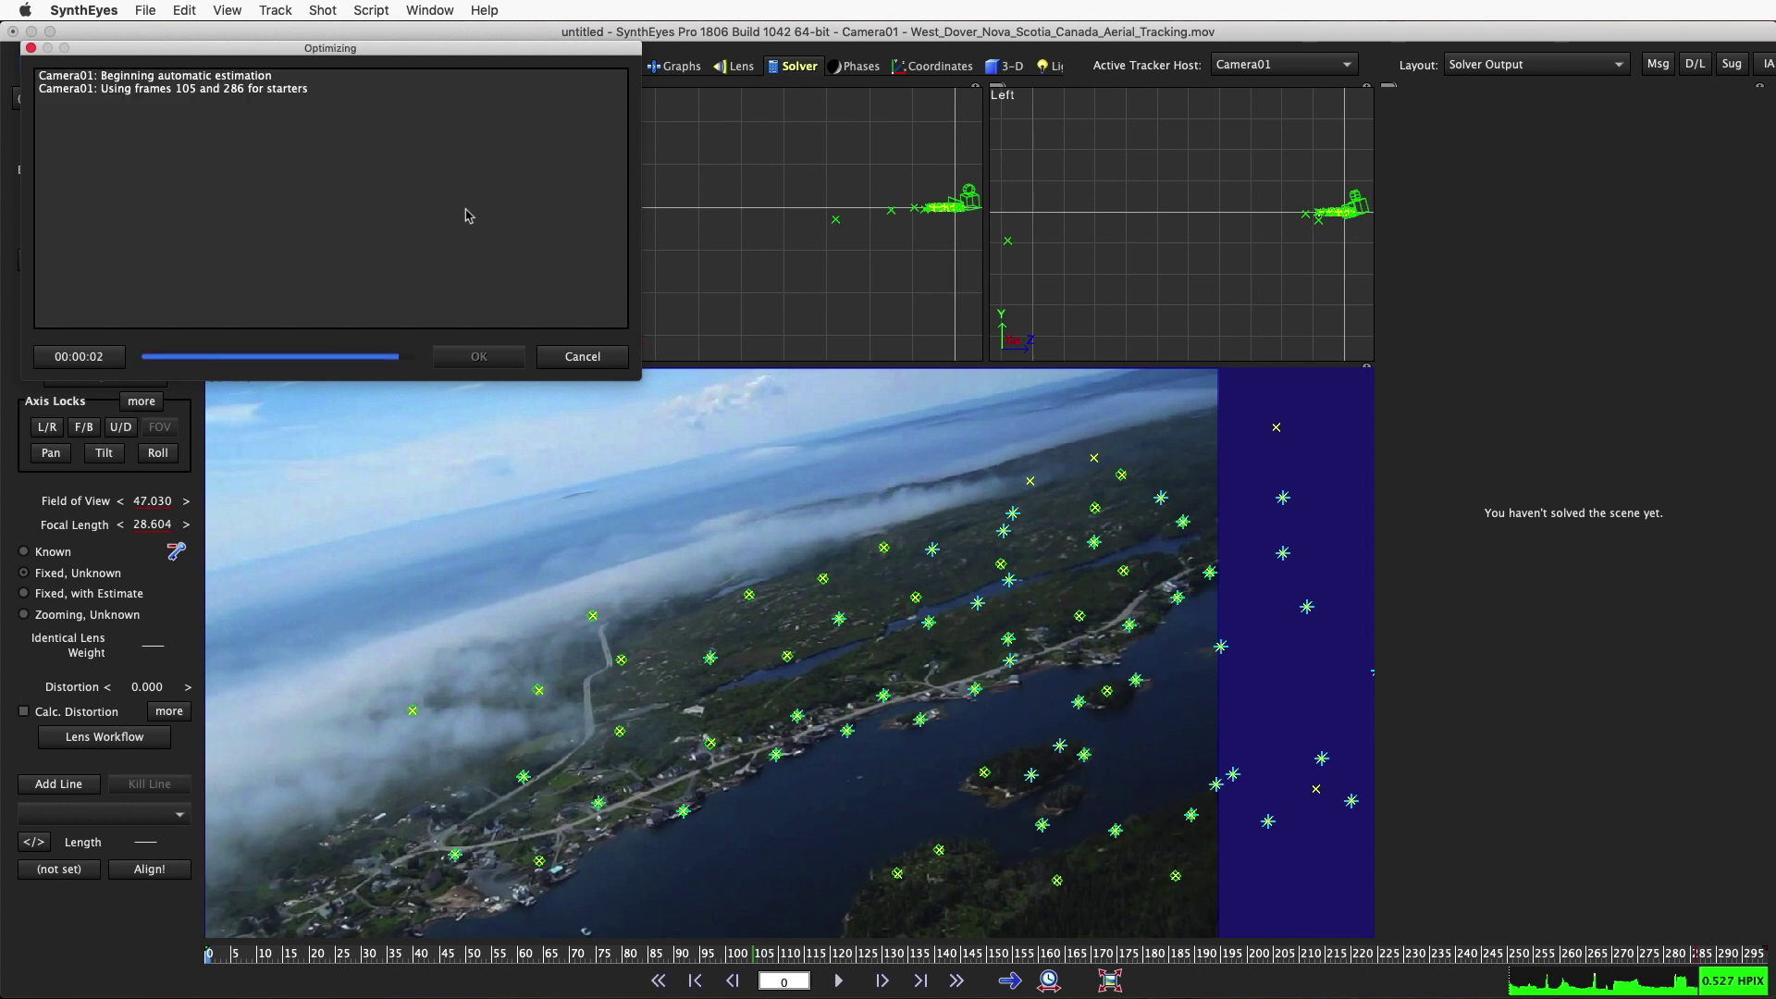
pyautogui.click(477, 356)
pyautogui.click(839, 980)
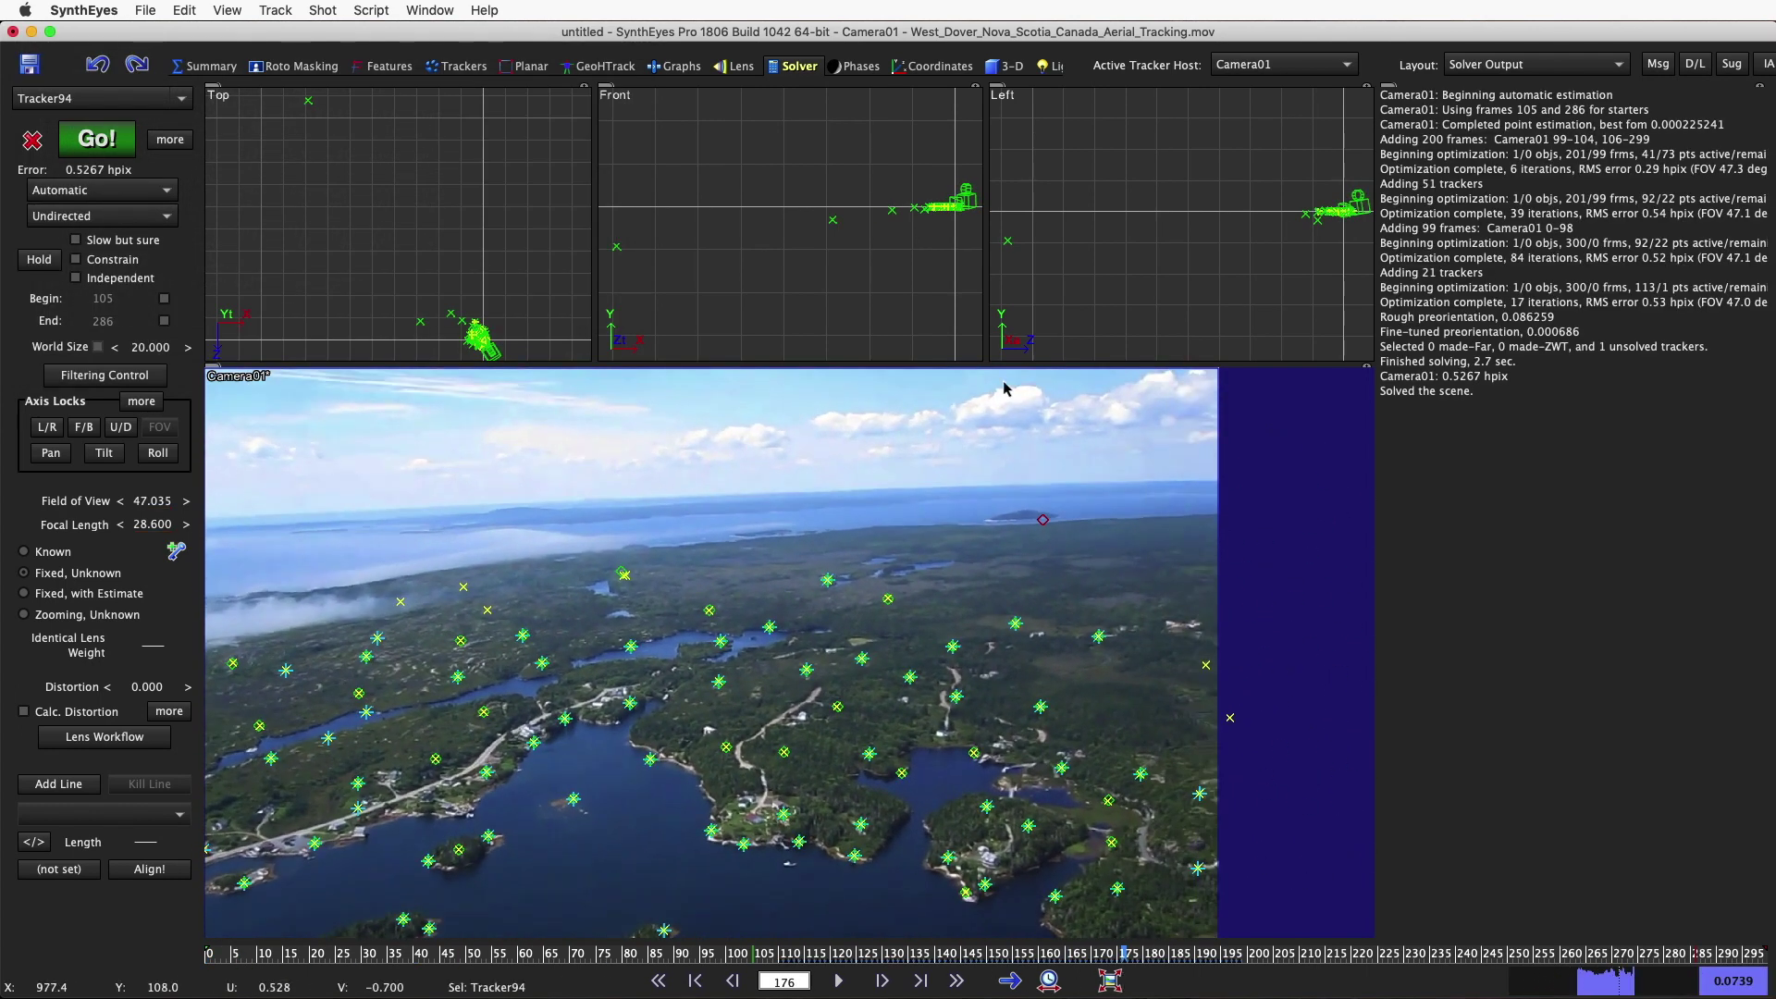
pyautogui.click(920, 70)
# Step: Save the project as West_Dover_Nova_Scotia_Canada_Aerial_Tracking and enlarge the Camera viewport
pyautogui.hotkey('ctrl', 's')
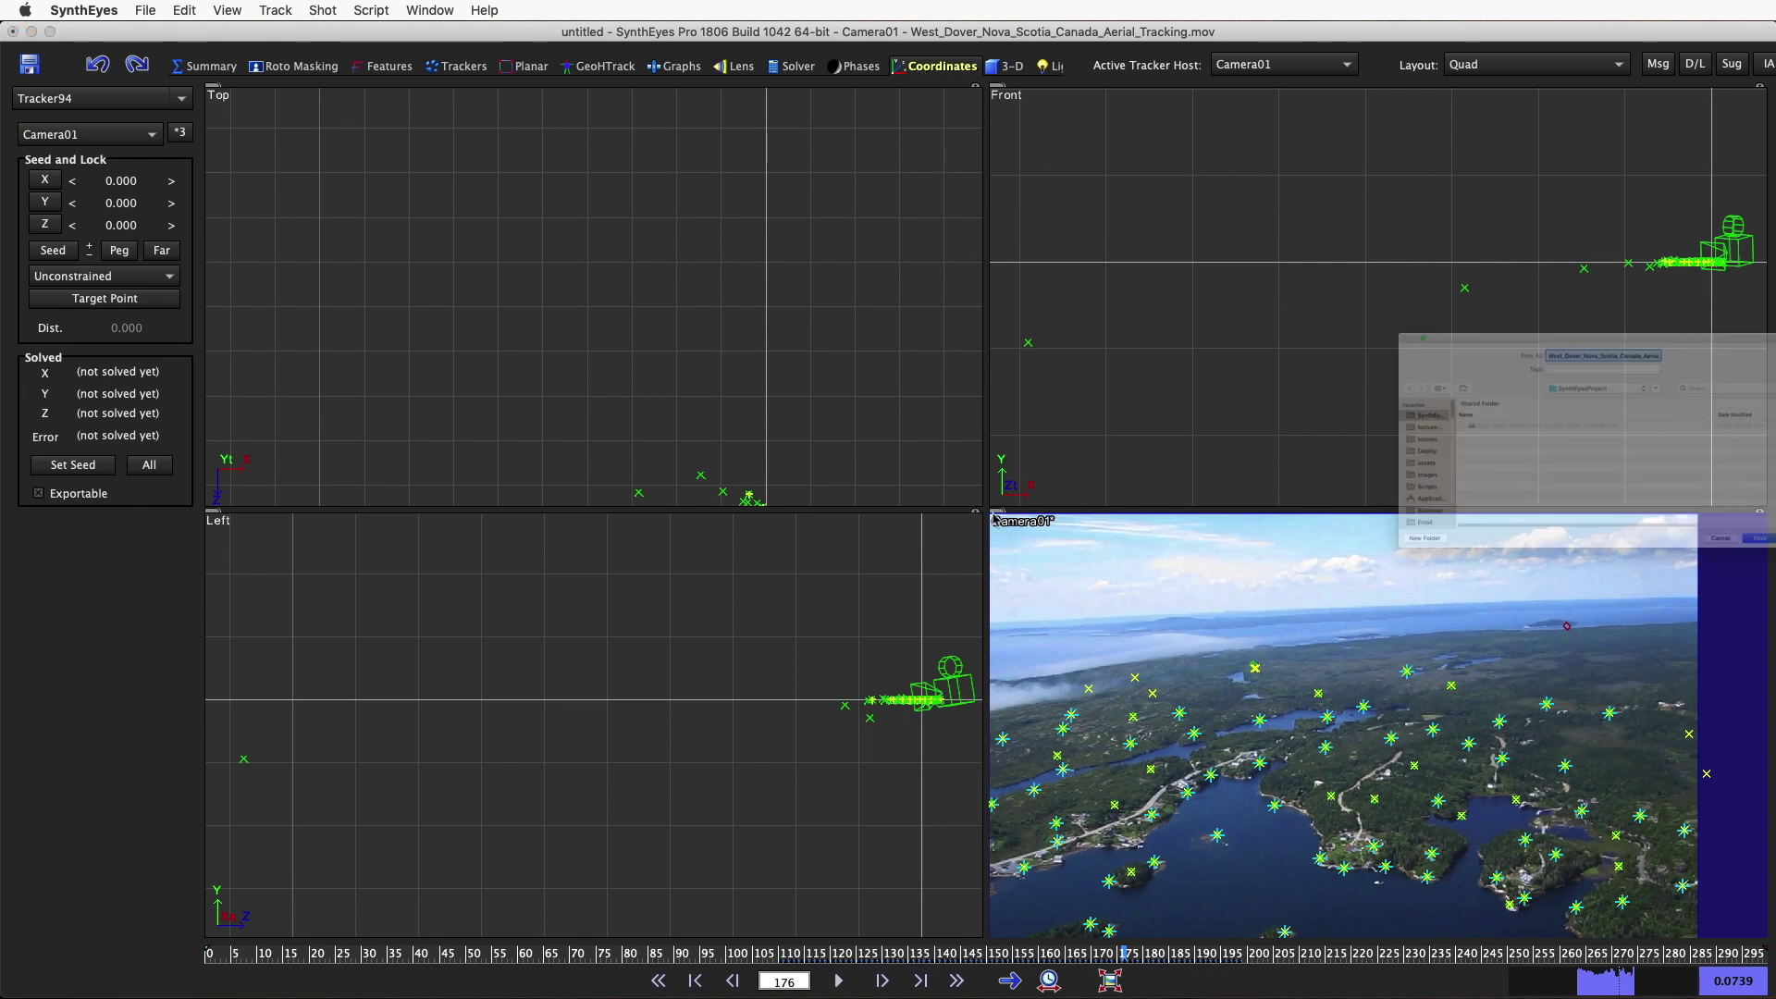
pyautogui.moveTo(1345, 244); pyautogui.dragTo(693, 257)
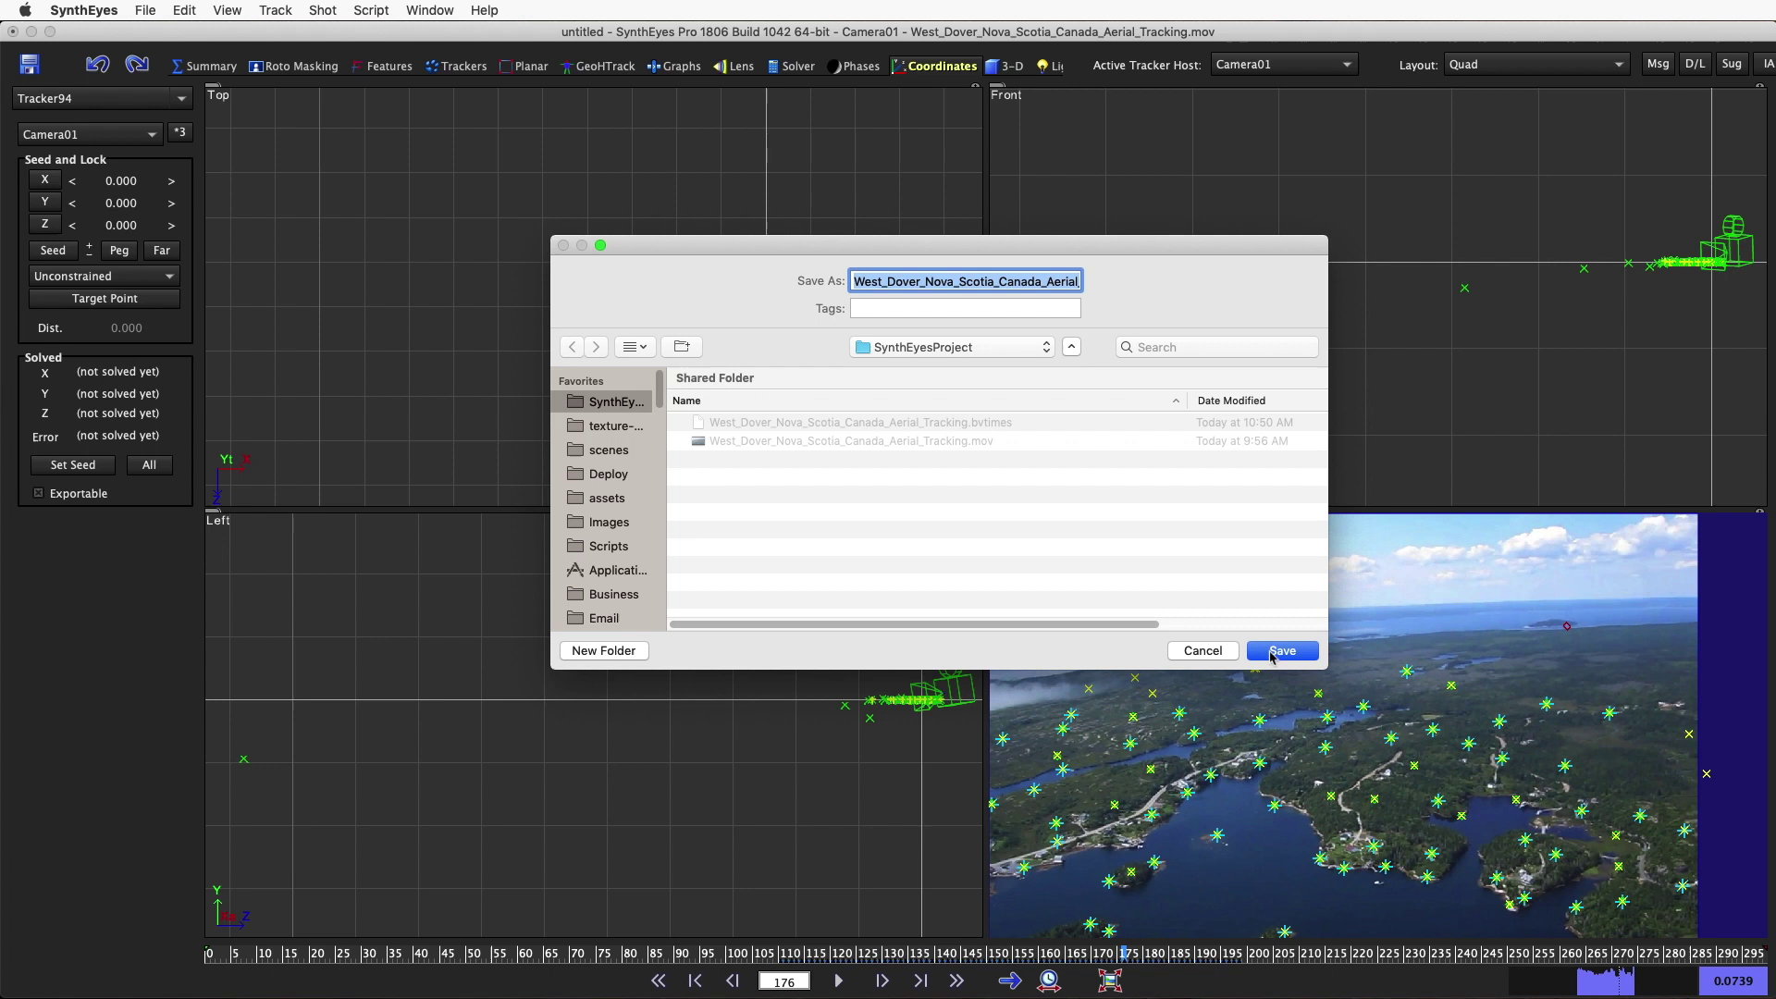
pyautogui.click(1272, 654)
pyautogui.moveTo(986, 510); pyautogui.dragTo(480, 282)
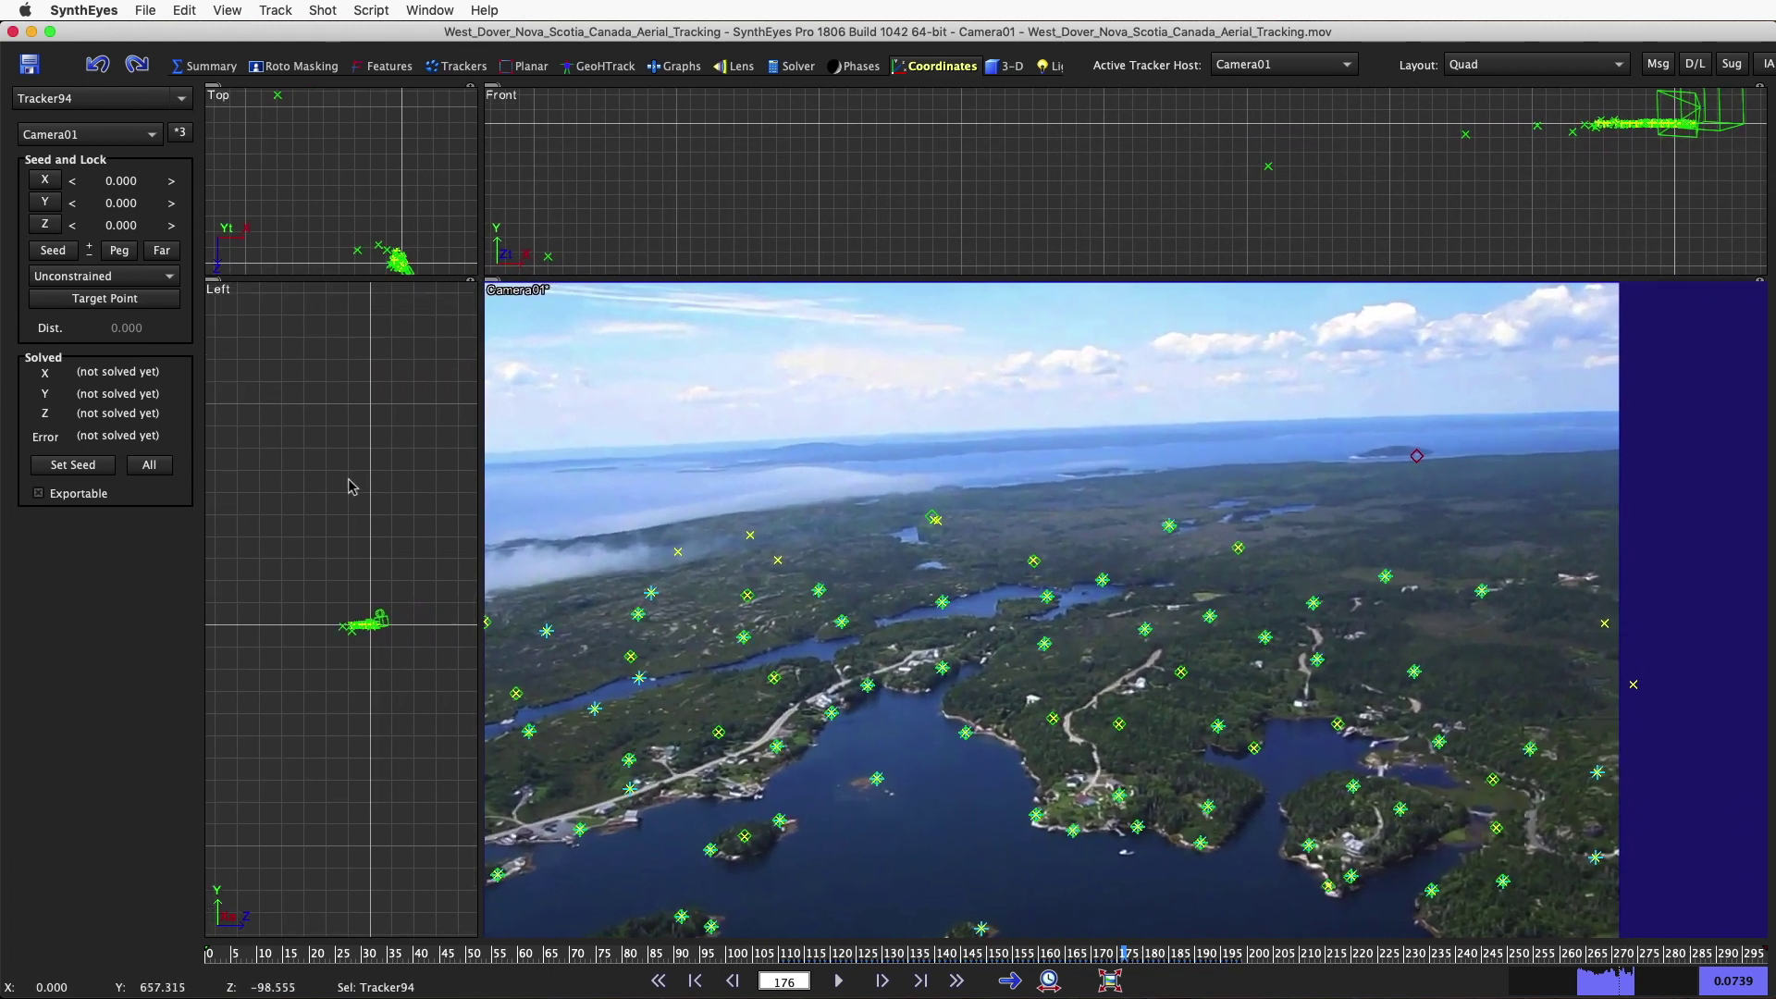
# Step: Remove old constraints and set Tracker63 as origin and Tracker67 as the X 4 point
pyautogui.click(179, 135)
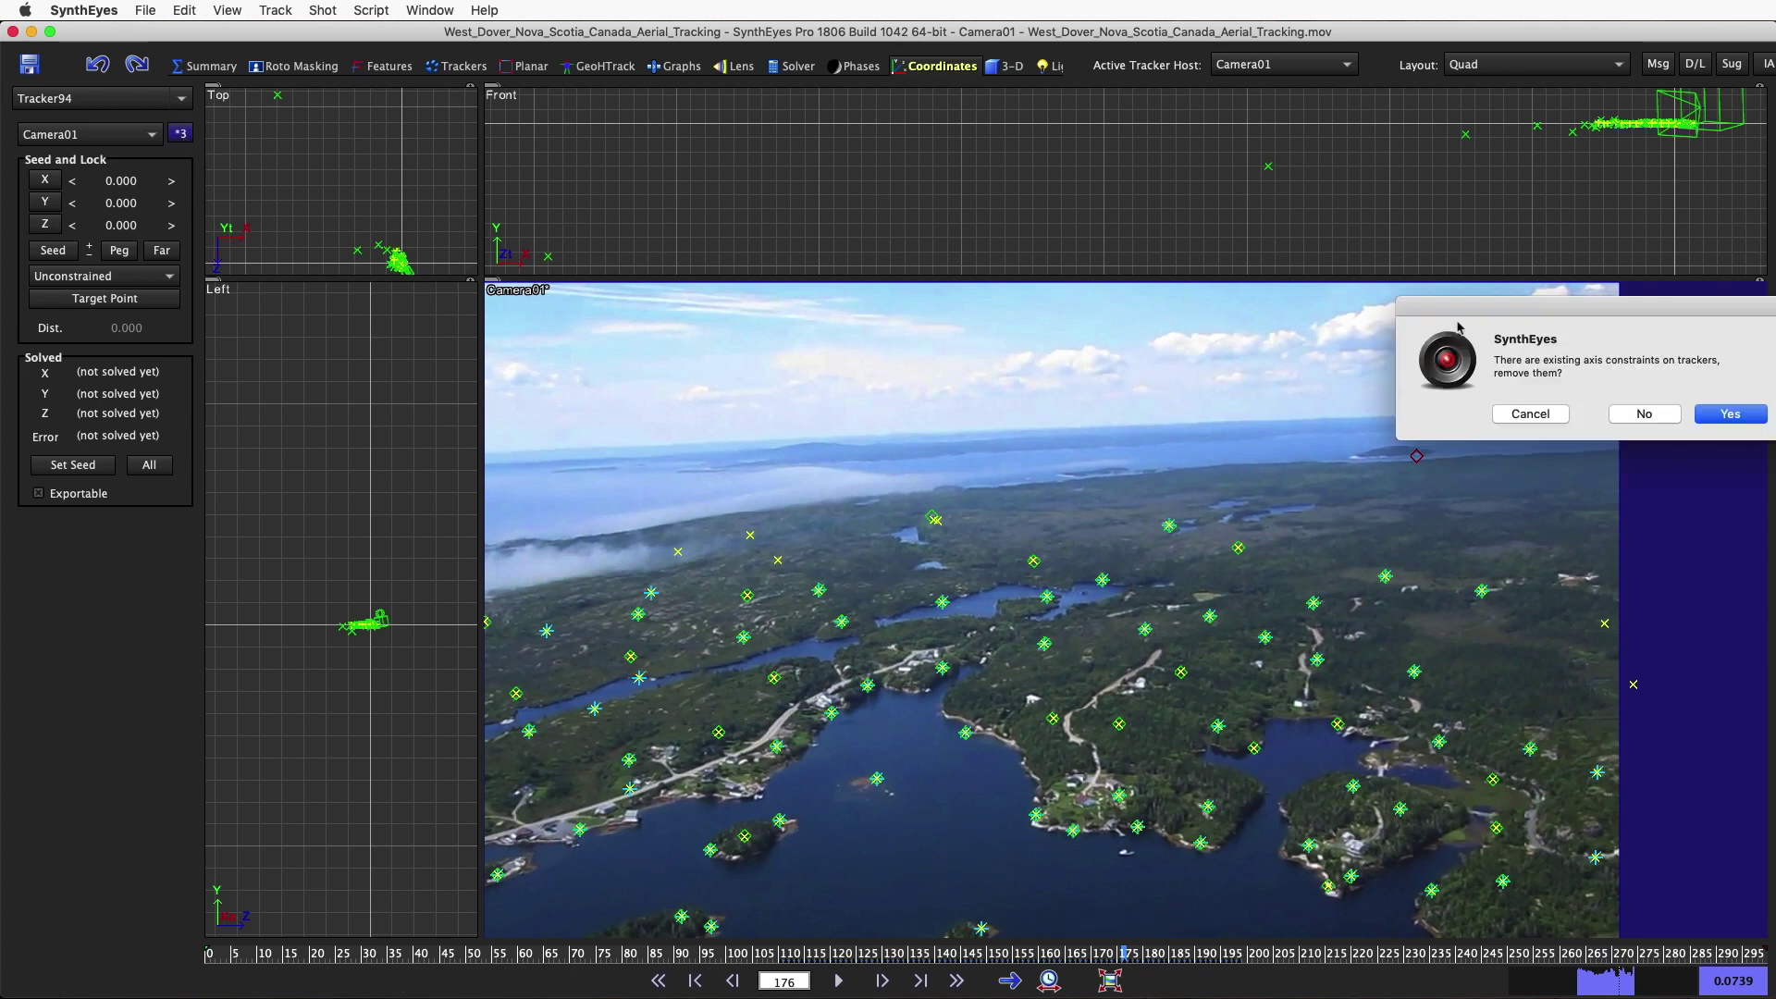
pyautogui.moveTo(1458, 325); pyautogui.dragTo(791, 366)
pyautogui.click(1039, 461)
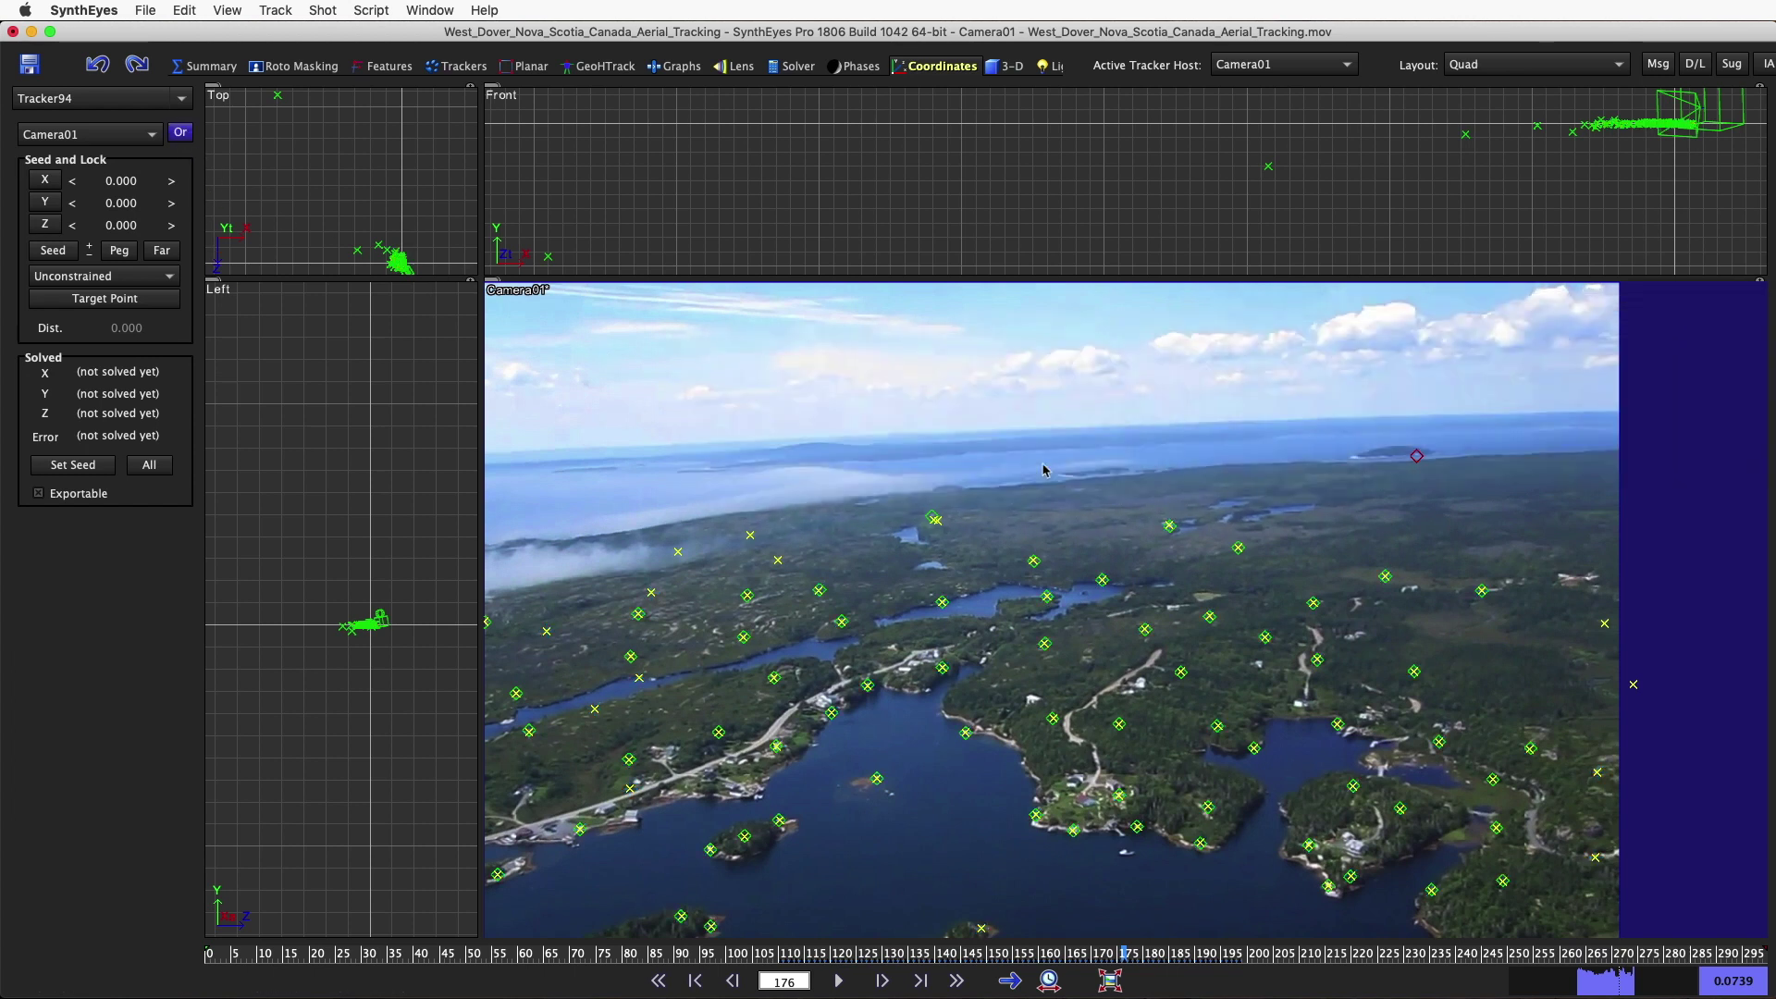
pyautogui.click(1053, 718)
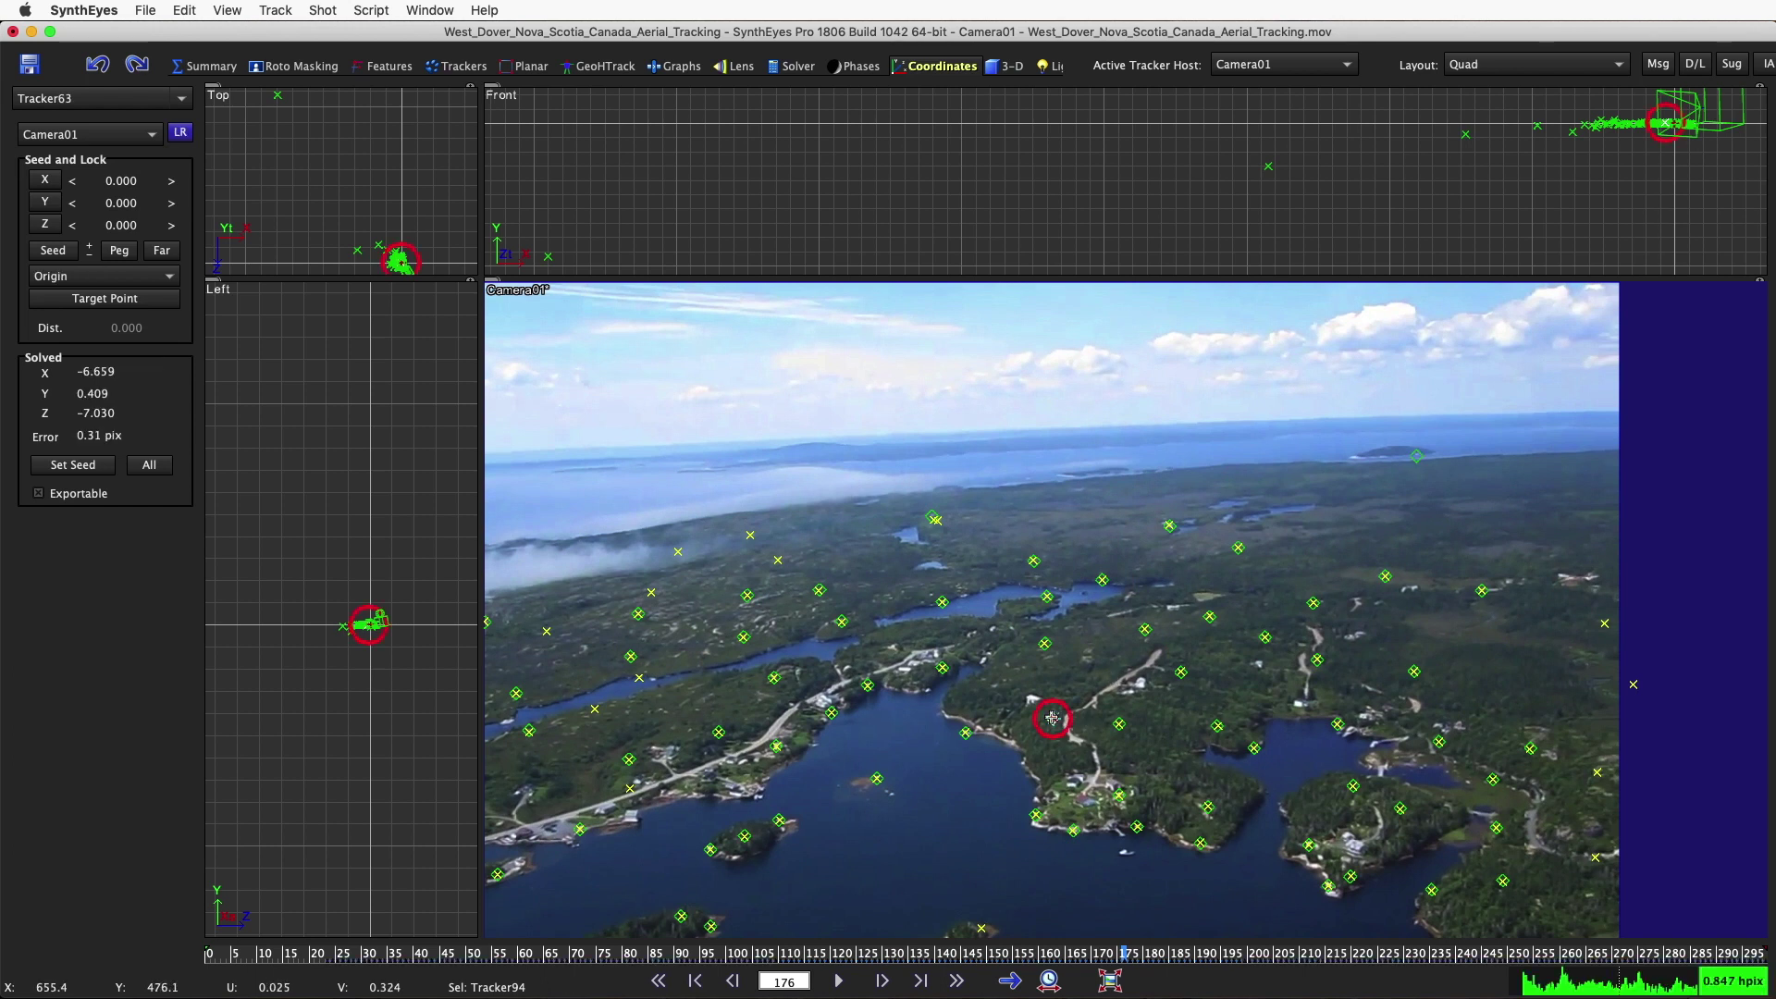
pyautogui.click(1120, 723)
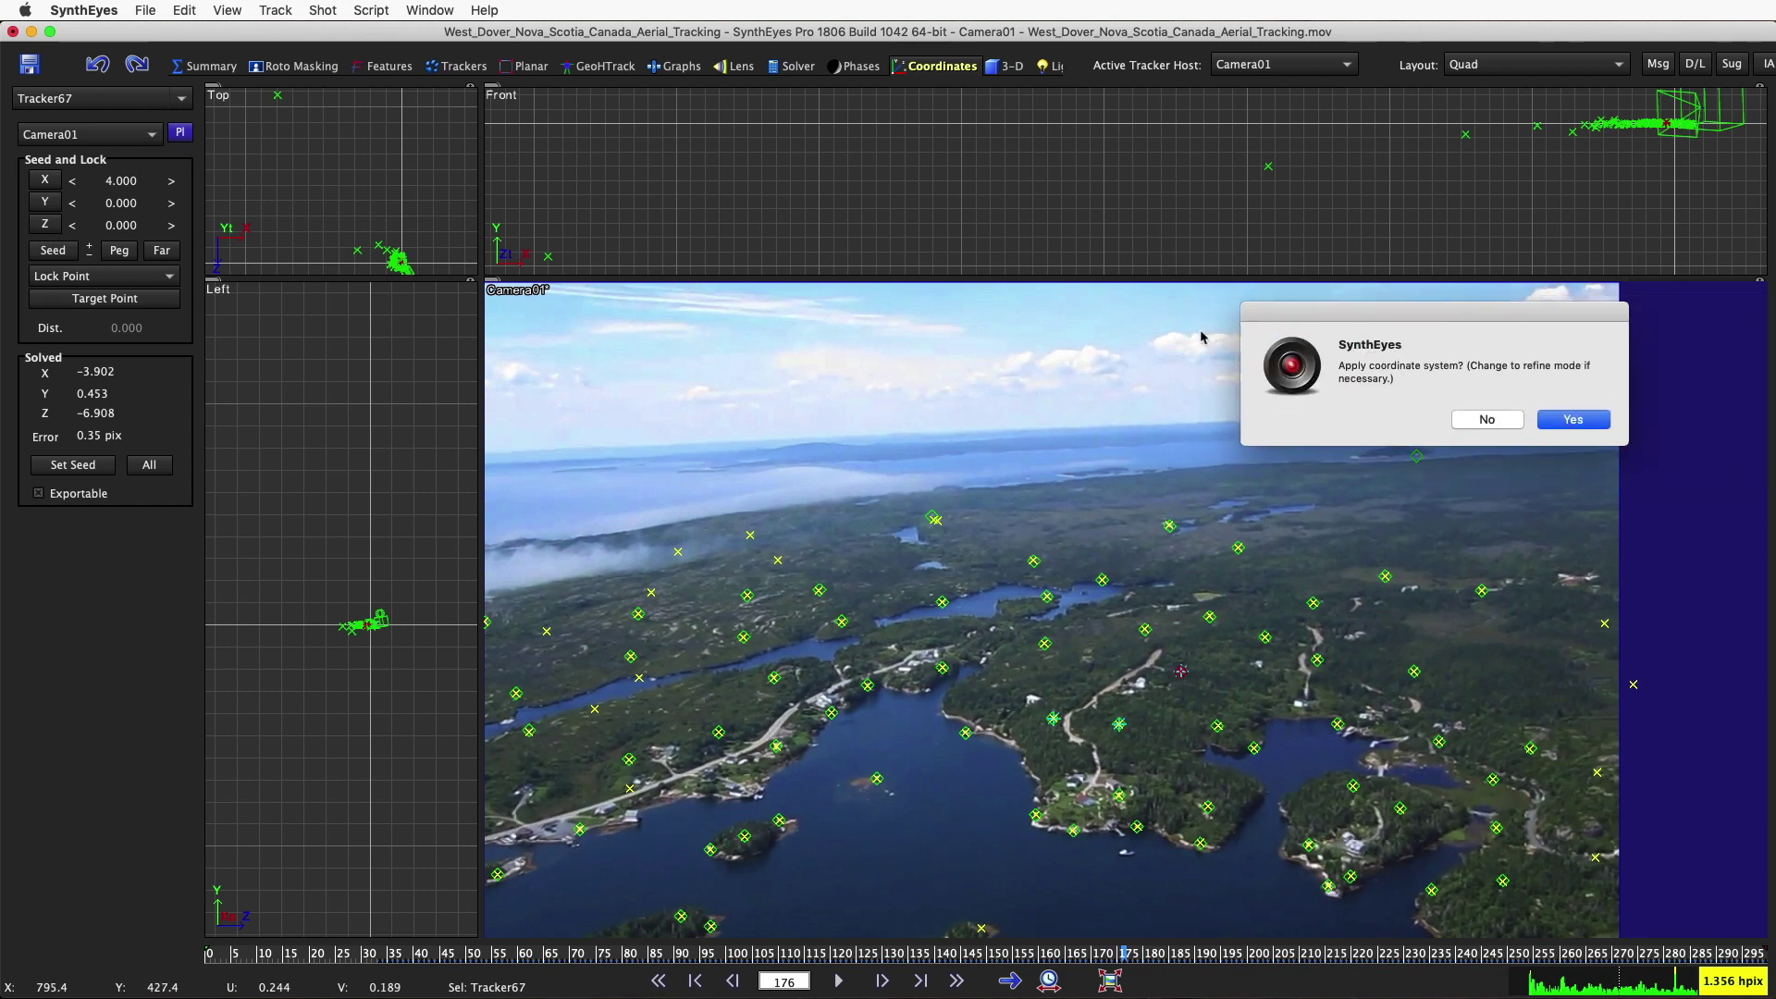
pyautogui.click(1127, 454)
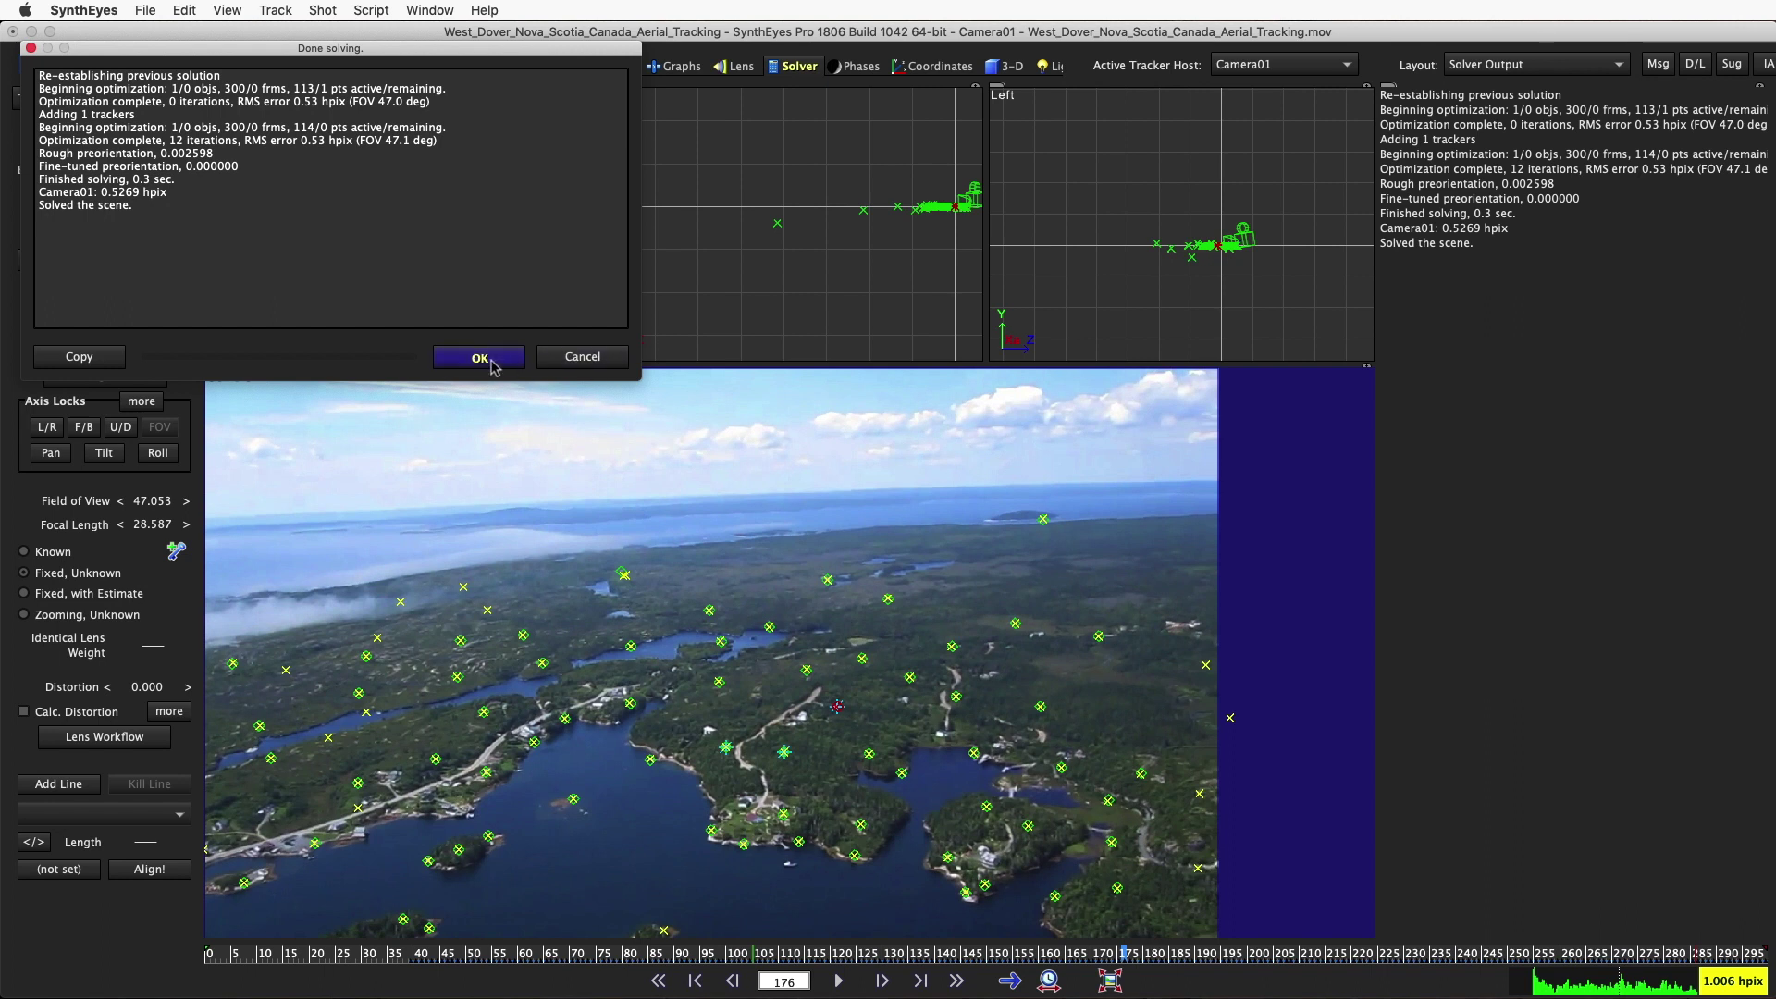
# Step: Re-solve the scene in refine mode, then browse the File menu to save and export
pyautogui.click(480, 359)
pyautogui.click(115, 144)
pyautogui.click(479, 358)
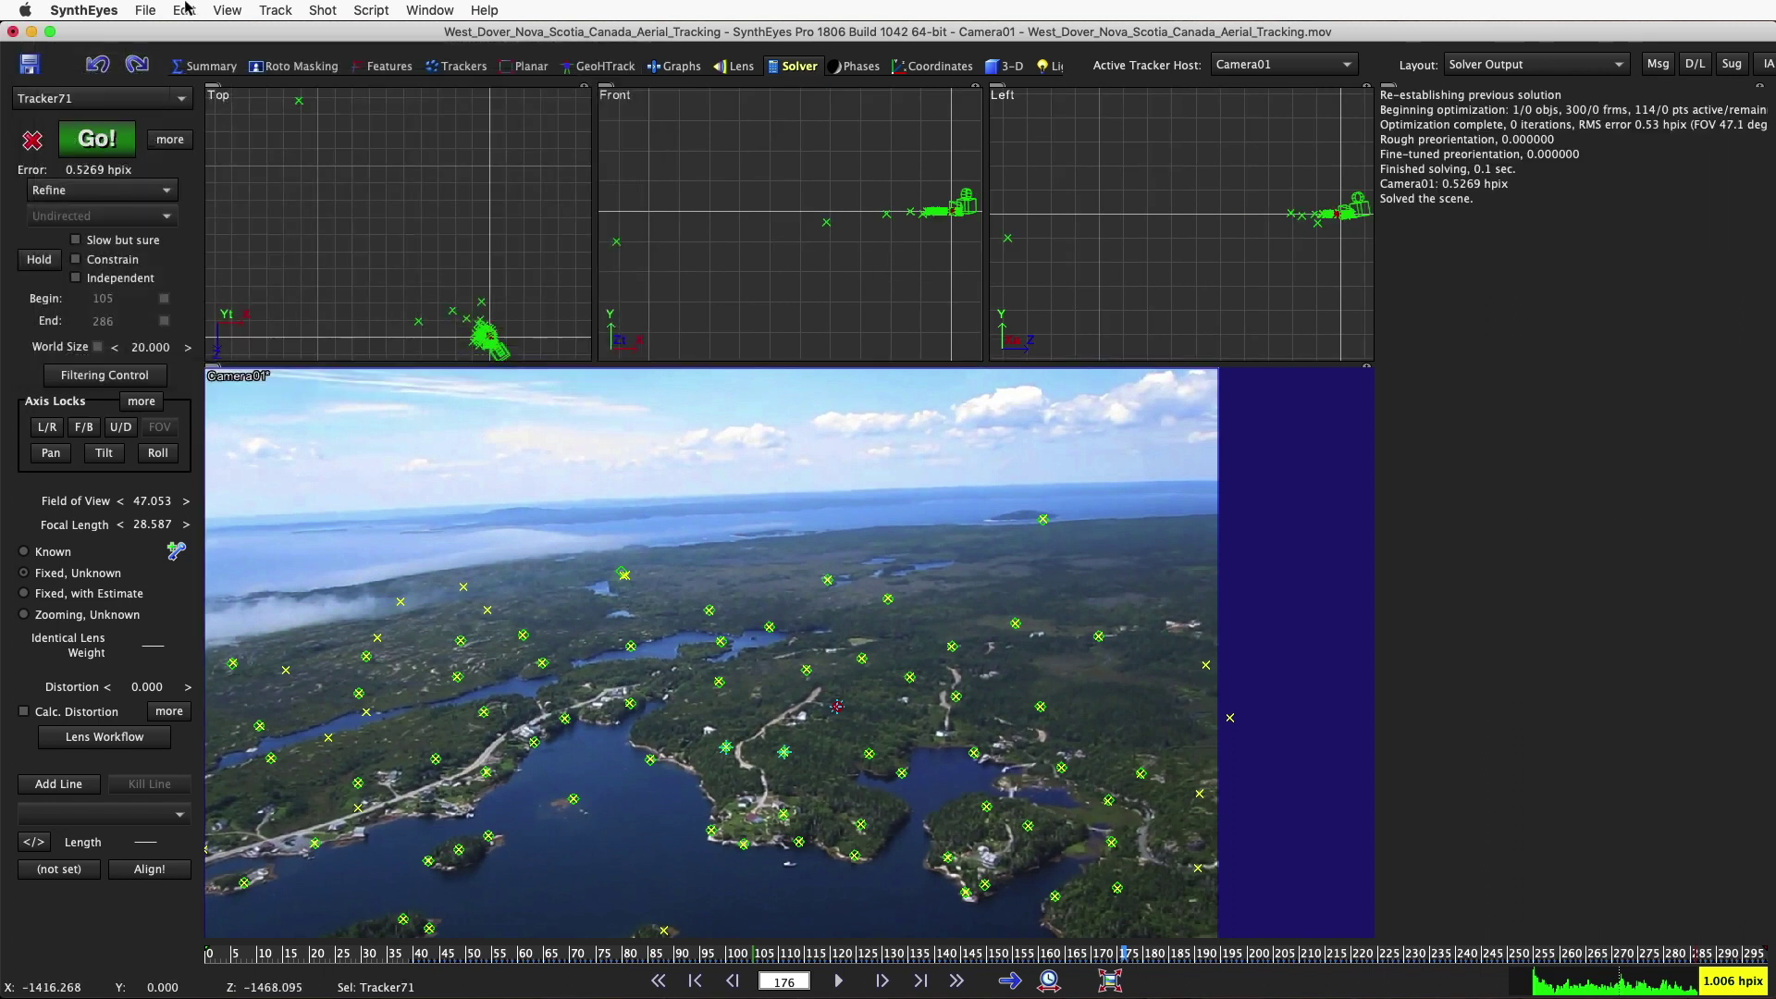
pyautogui.click(144, 10)
pyautogui.click(189, 97)
# Step: Export the solve as a Fusion composition with default settings, opening the script in BBEdit
pyautogui.click(150, 10)
pyautogui.moveTo(164, 201)
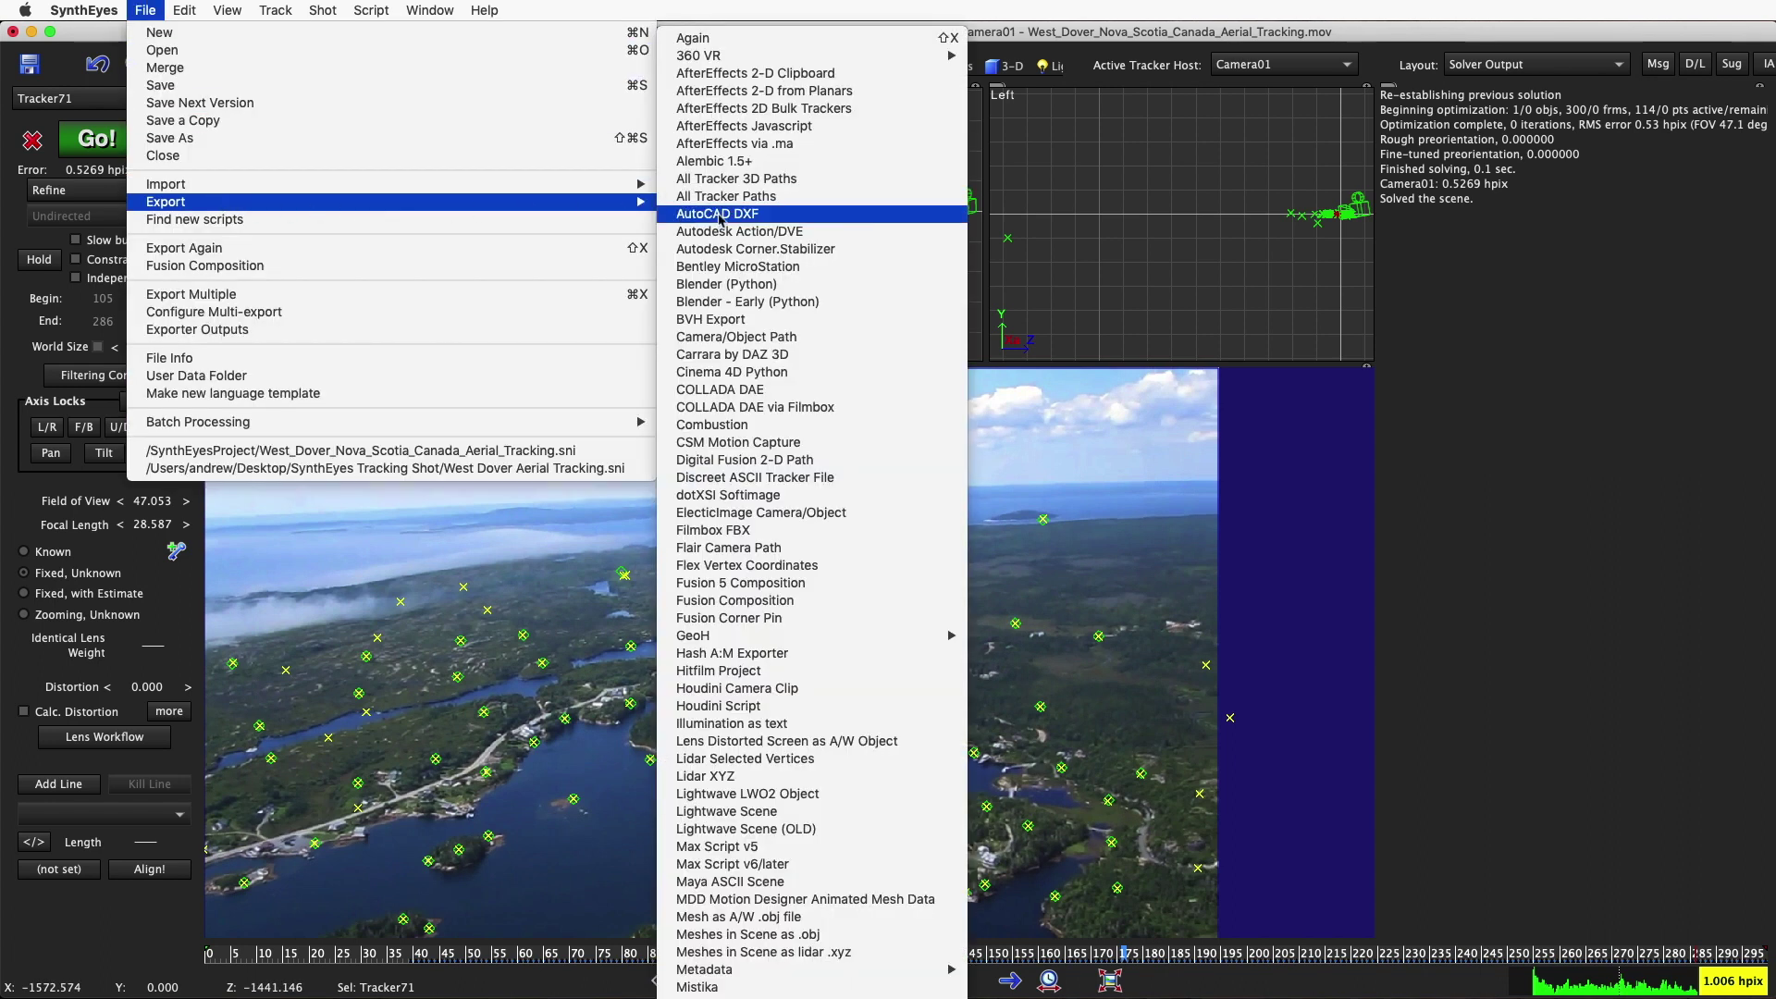
pyautogui.click(839, 607)
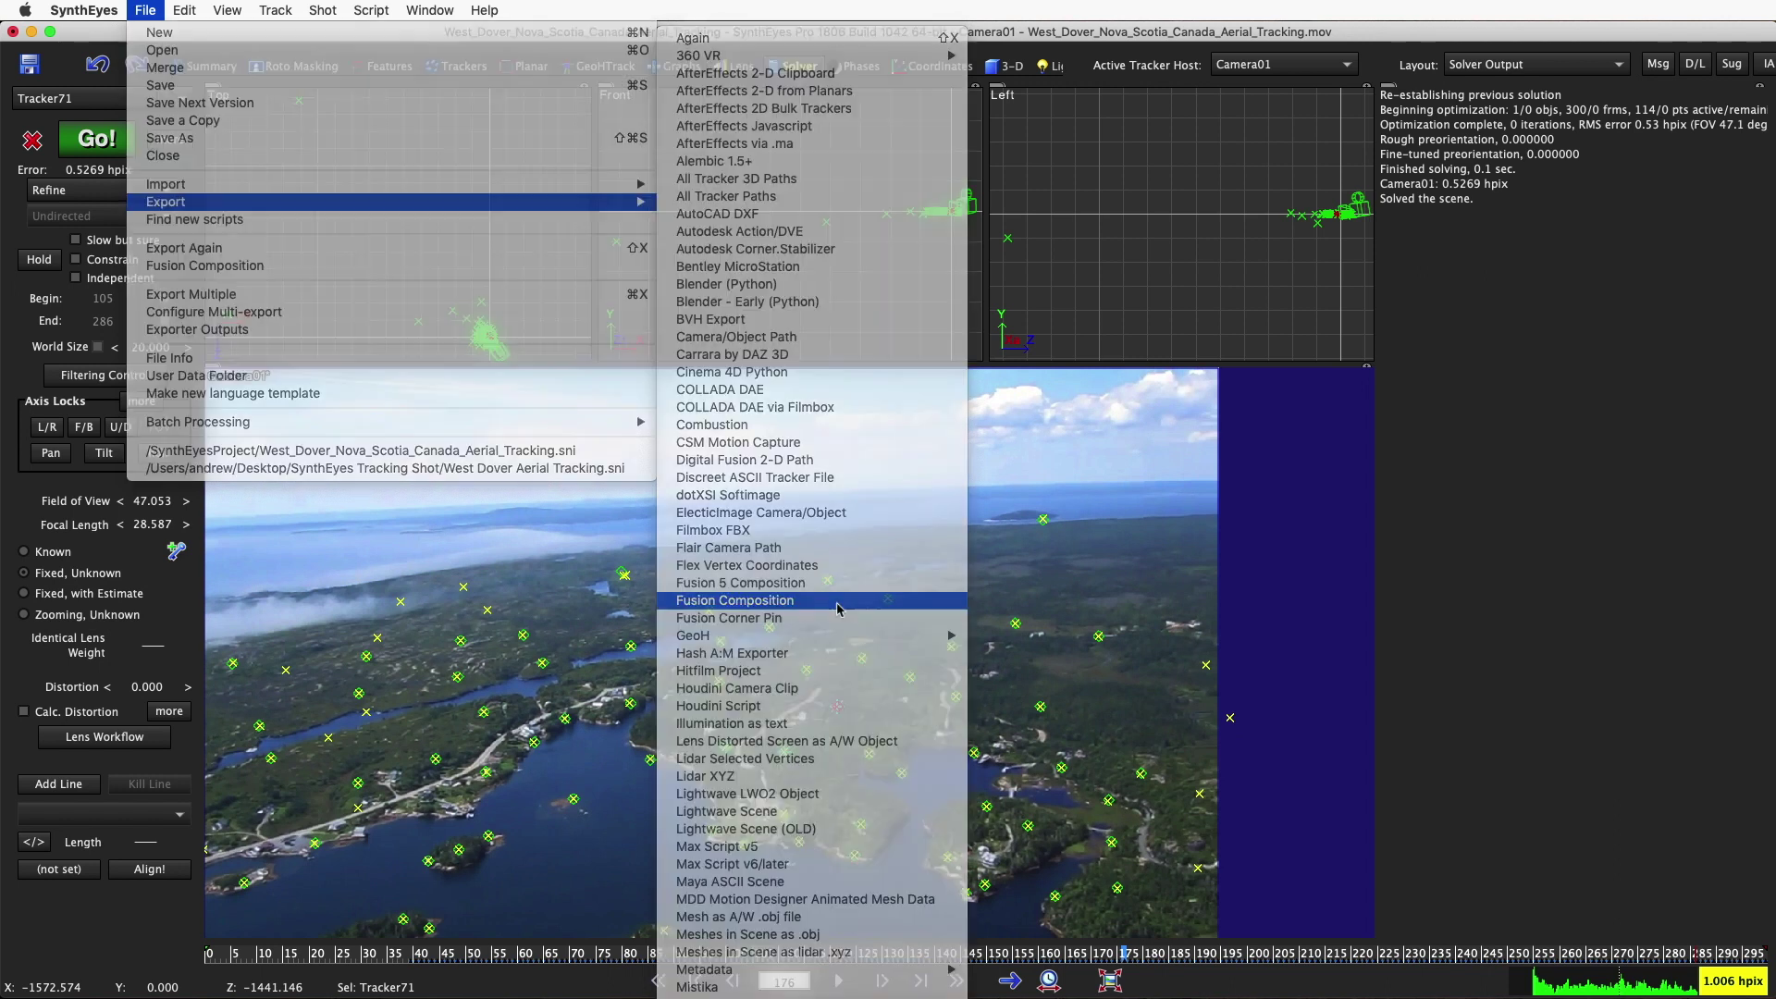
pyautogui.click(938, 257)
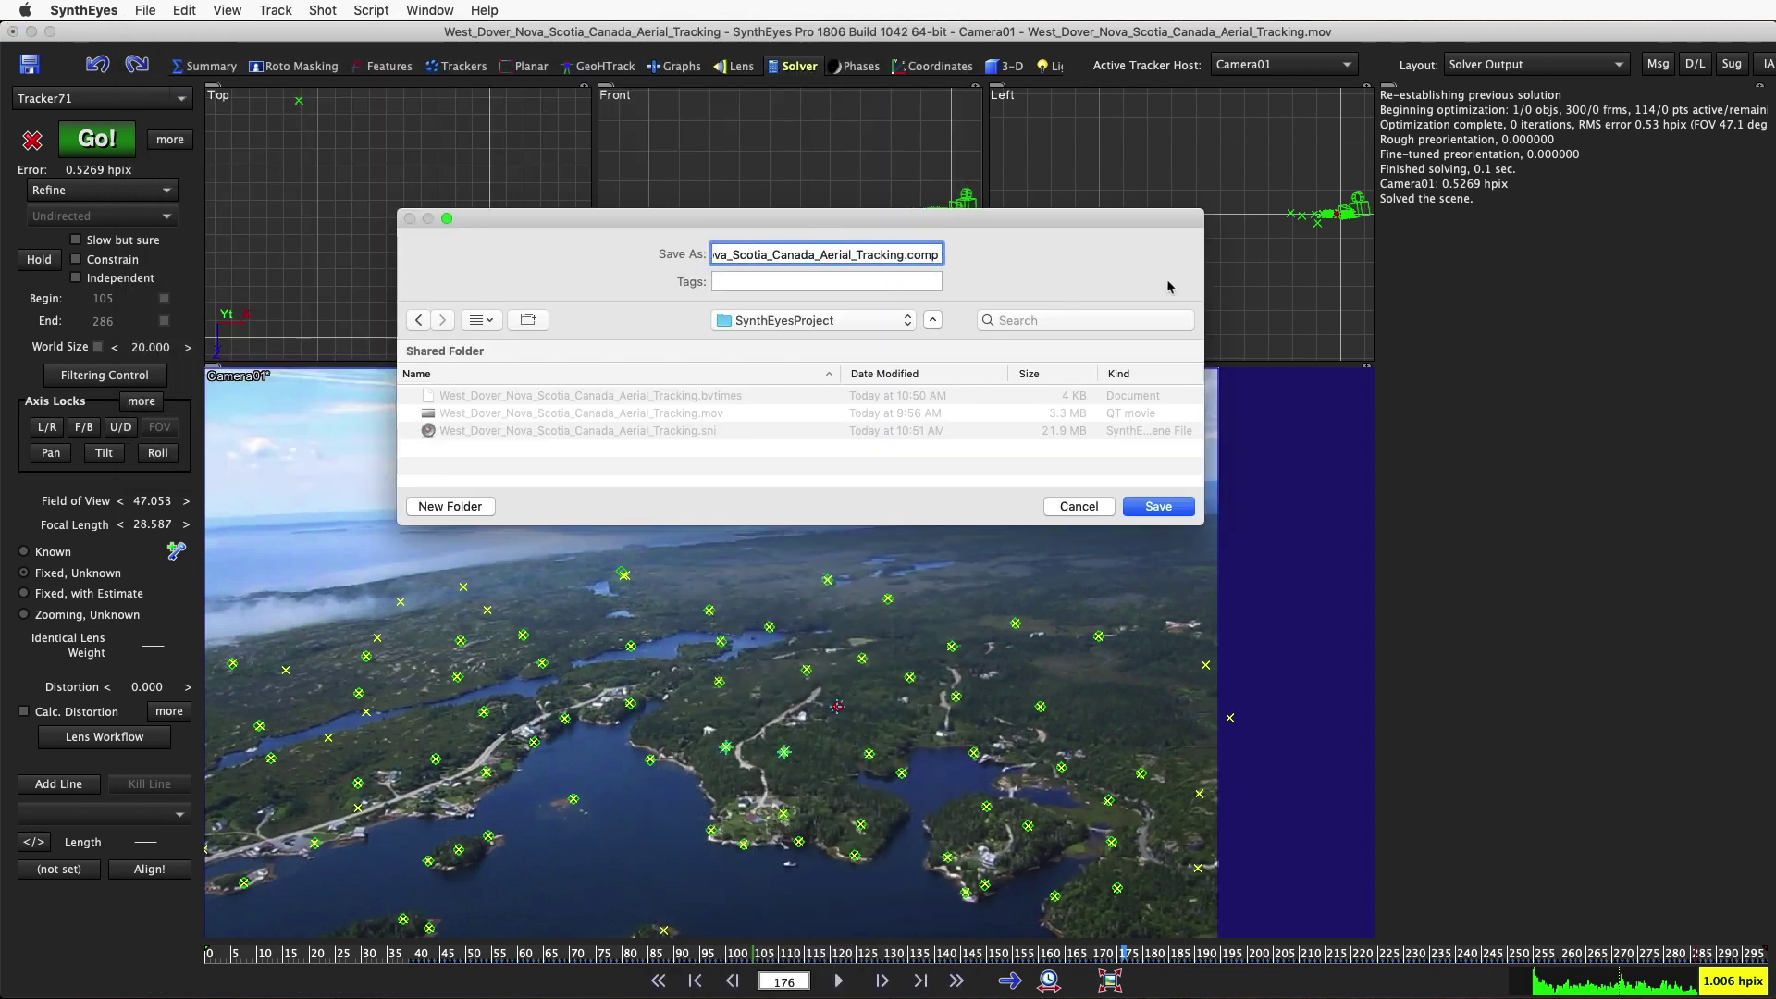
pyautogui.click(1159, 506)
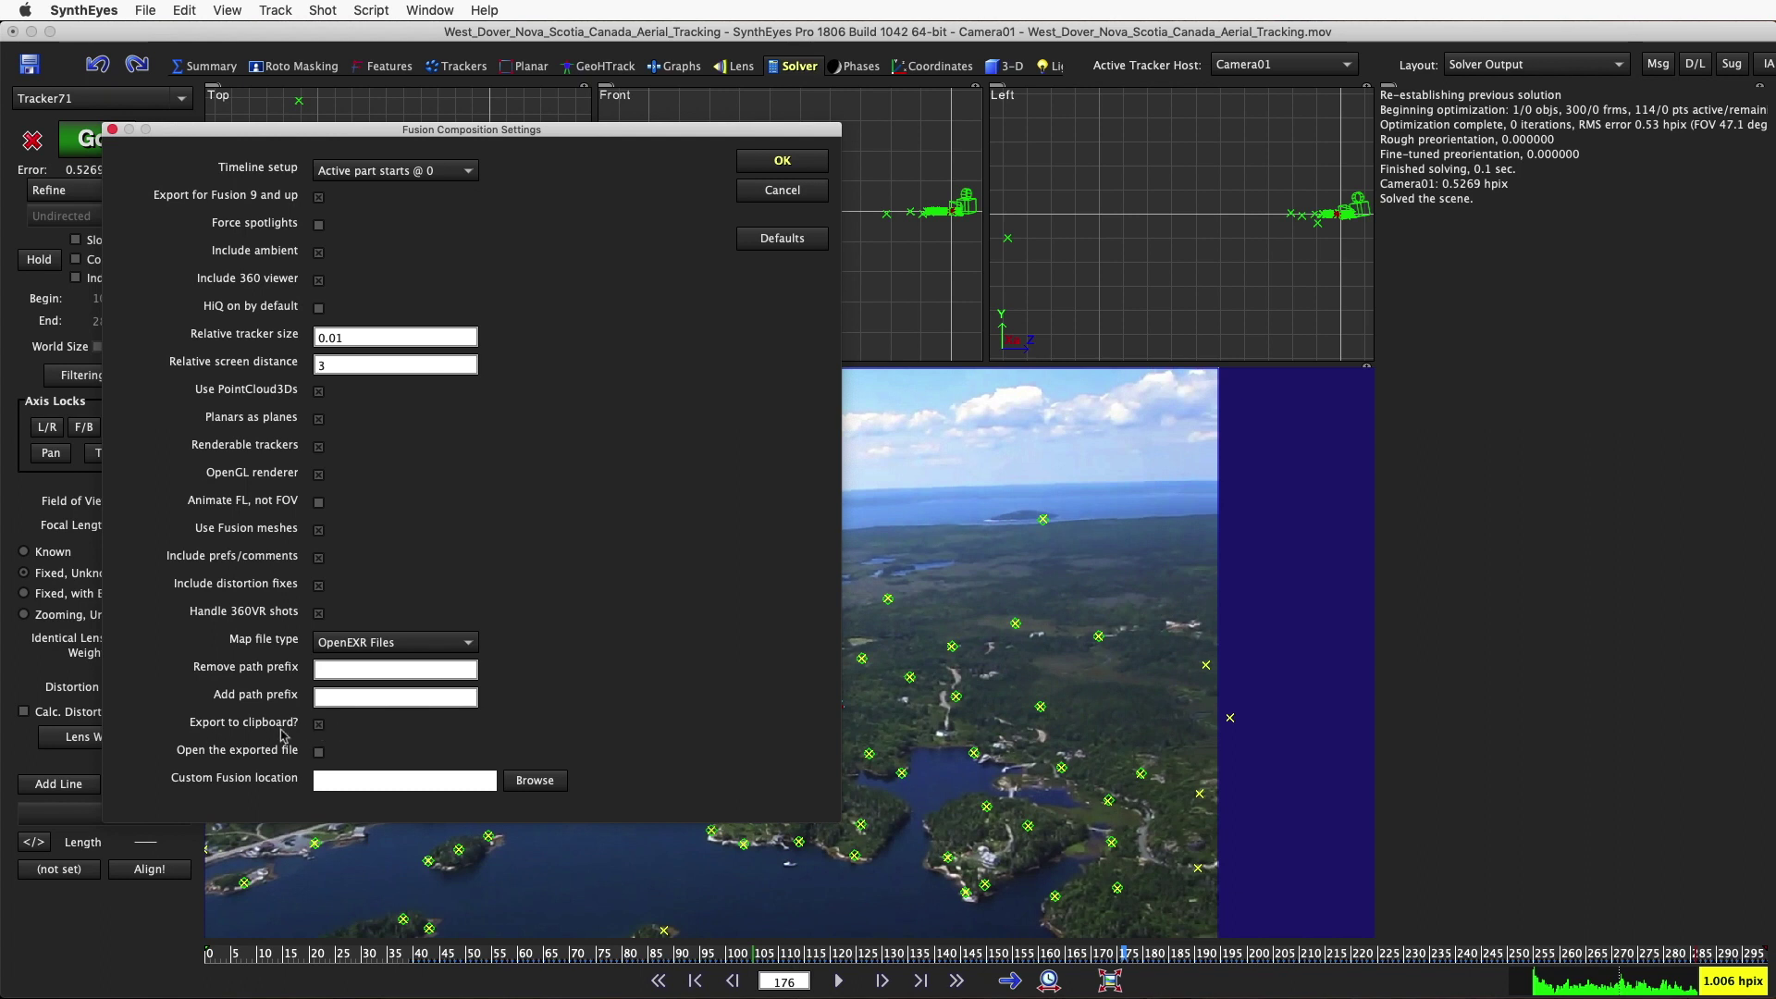
pyautogui.click(781, 162)
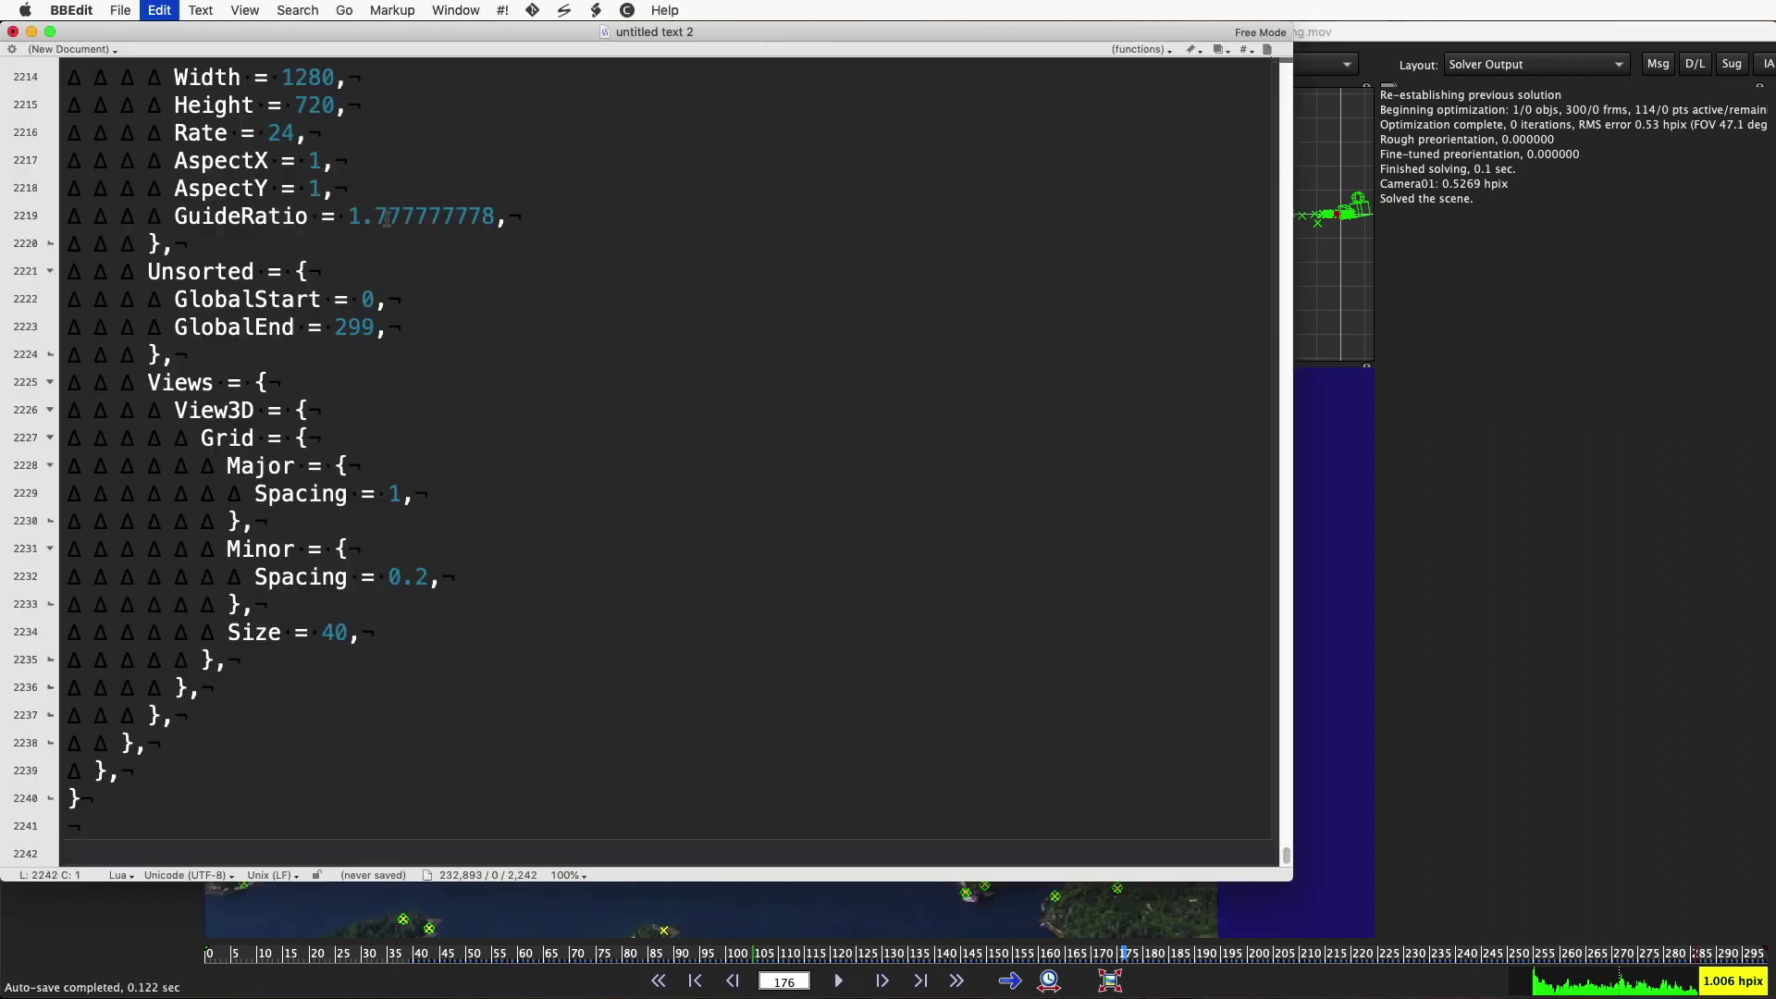
pyautogui.moveTo(1288, 861); pyautogui.dragTo(1177, 68)
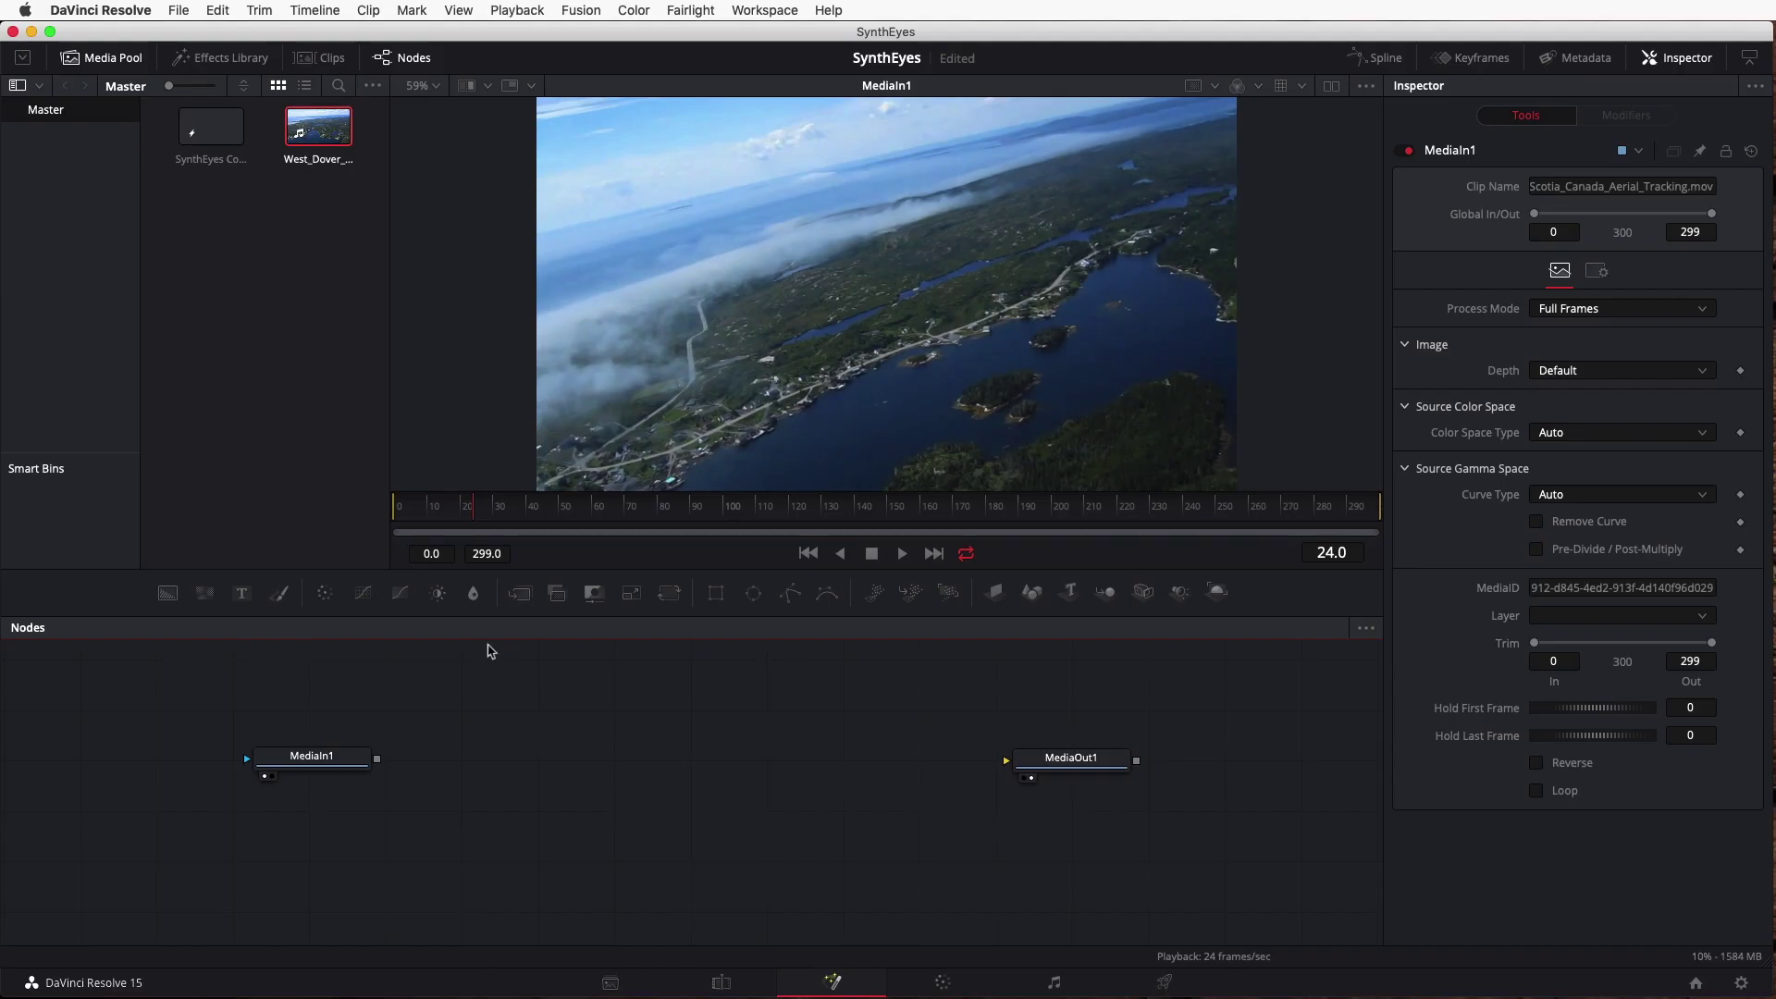
# Step: Paste the SynthEyes node tree and connect Camera01Renderer's output to MediaOut1
pyautogui.rightClick(488, 651)
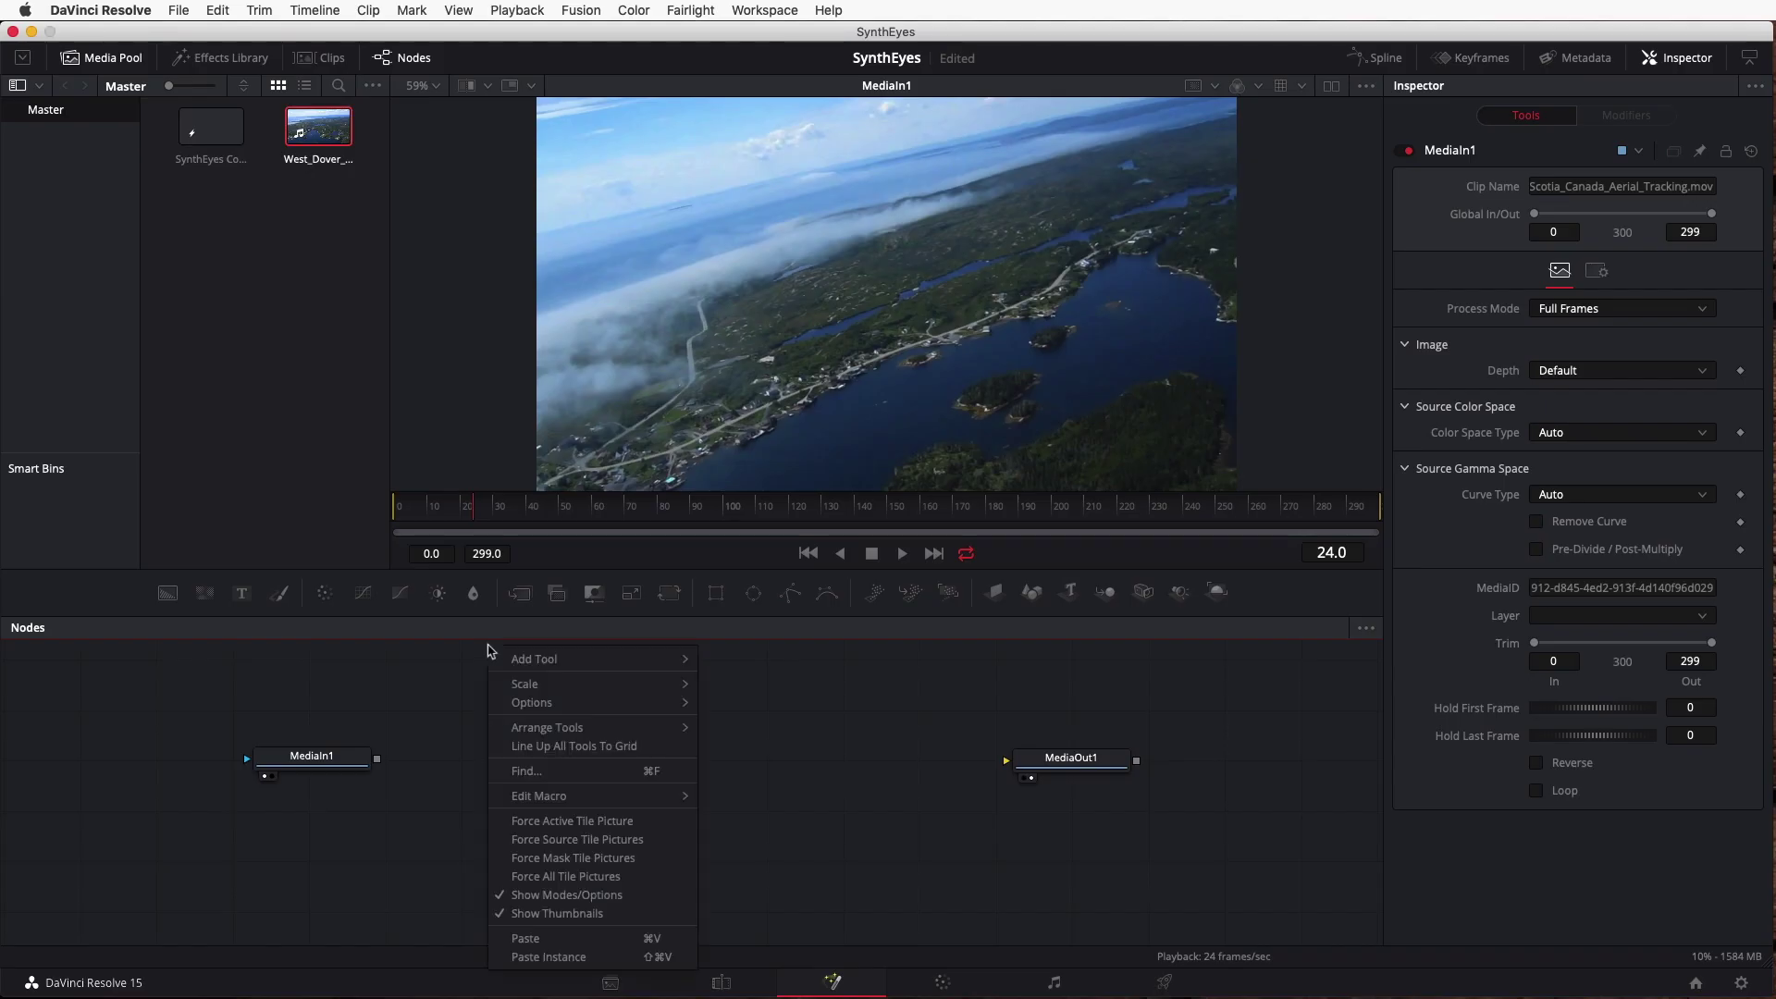
pyautogui.click(584, 939)
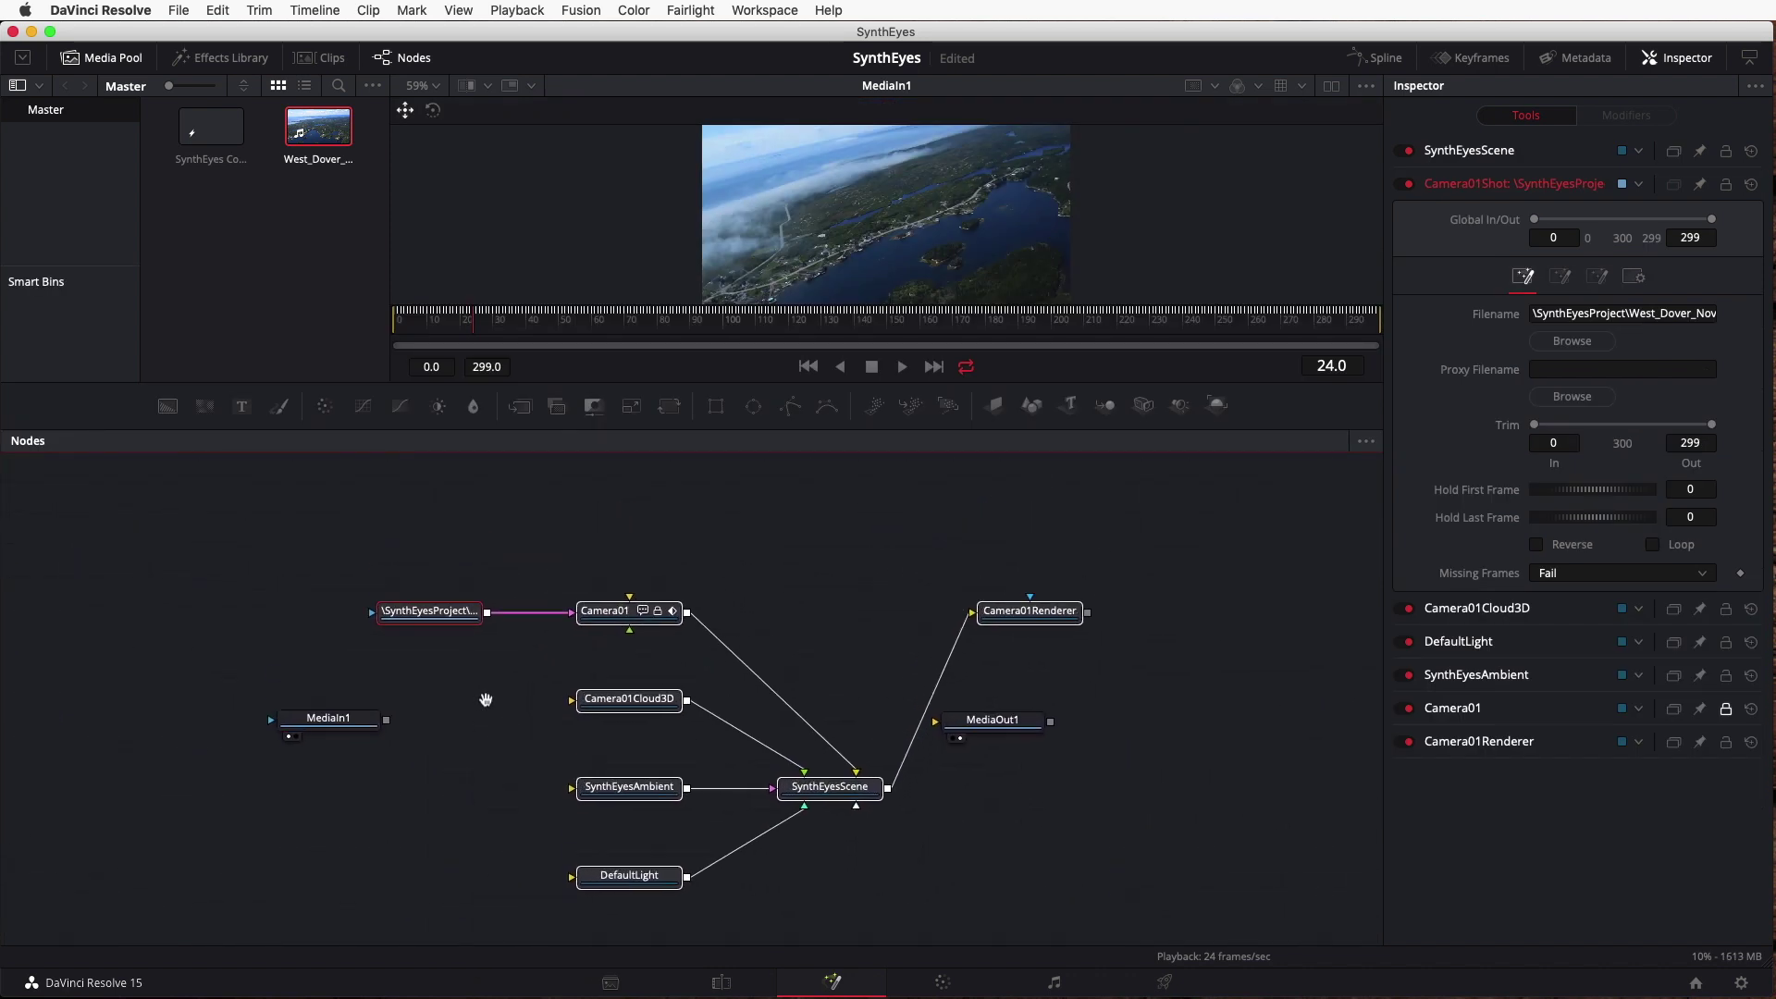
pyautogui.moveTo(1018, 736); pyautogui.dragTo(1207, 634)
pyautogui.click(1208, 635)
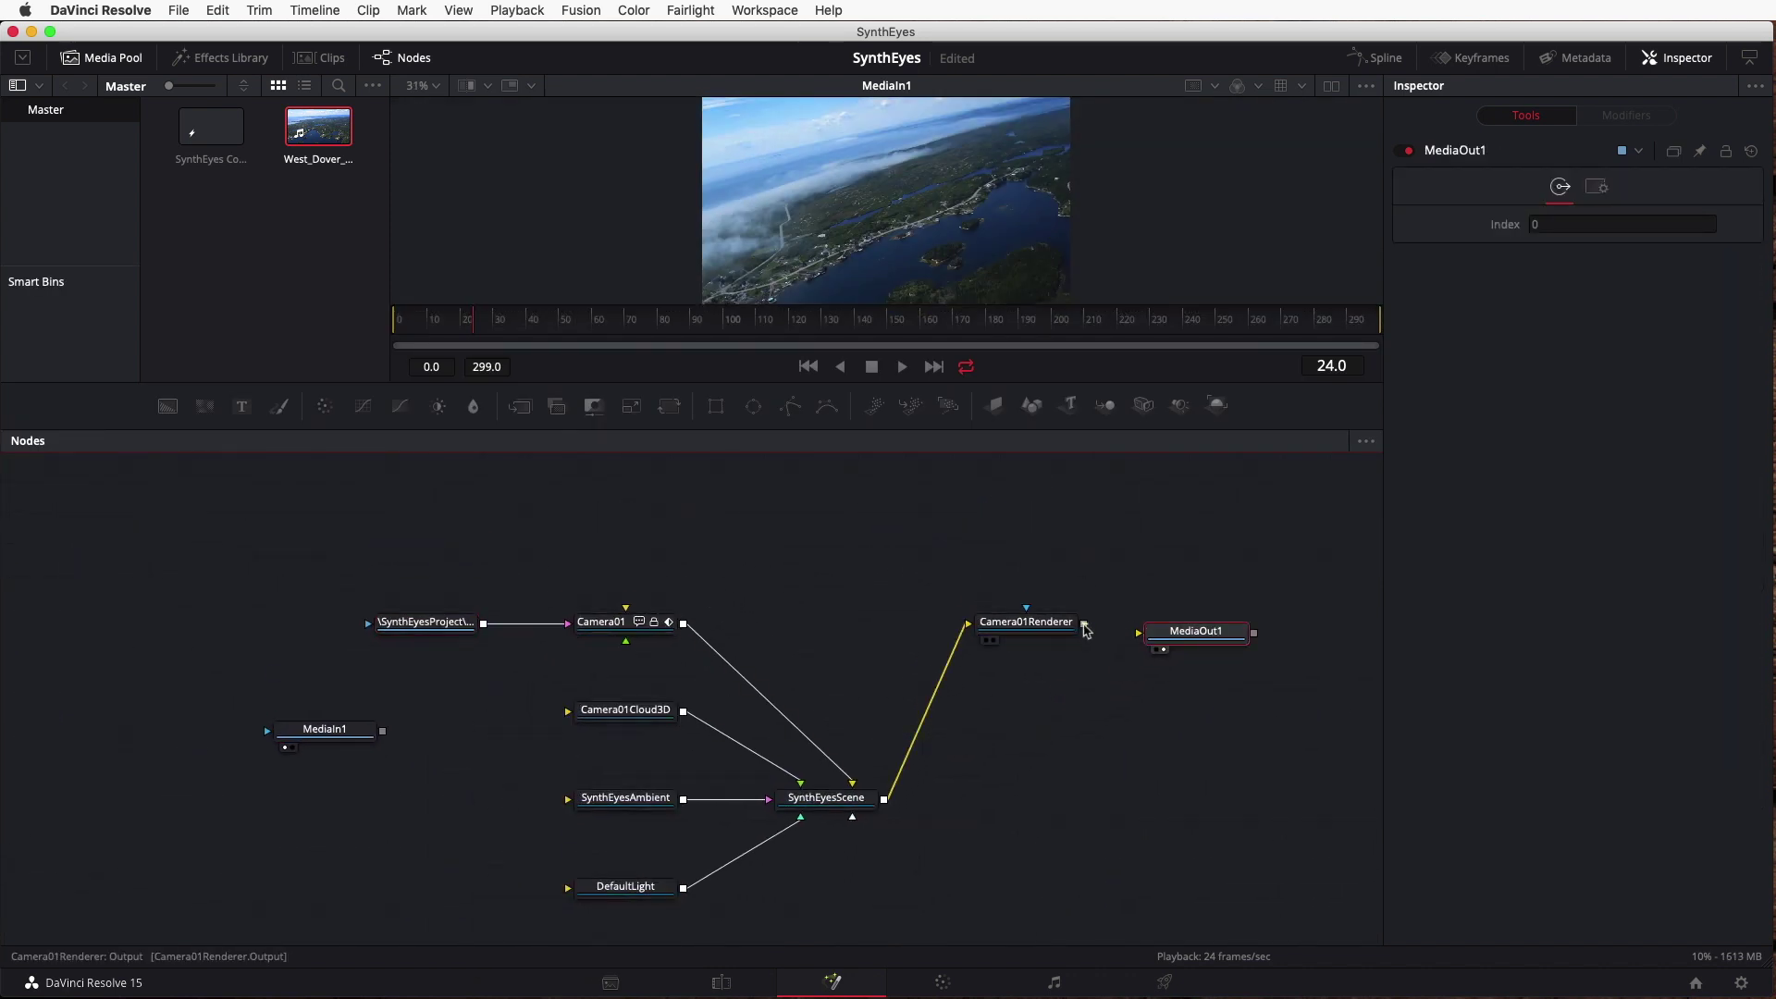
pyautogui.moveTo(1083, 622); pyautogui.dragTo(1140, 633)
# Step: Replace the Camera01Shot loader with MediaIn1 feeding Camera01, and line all nodes up to the grid
pyautogui.moveTo(332, 746); pyautogui.dragTo(381, 691)
pyautogui.click(421, 627)
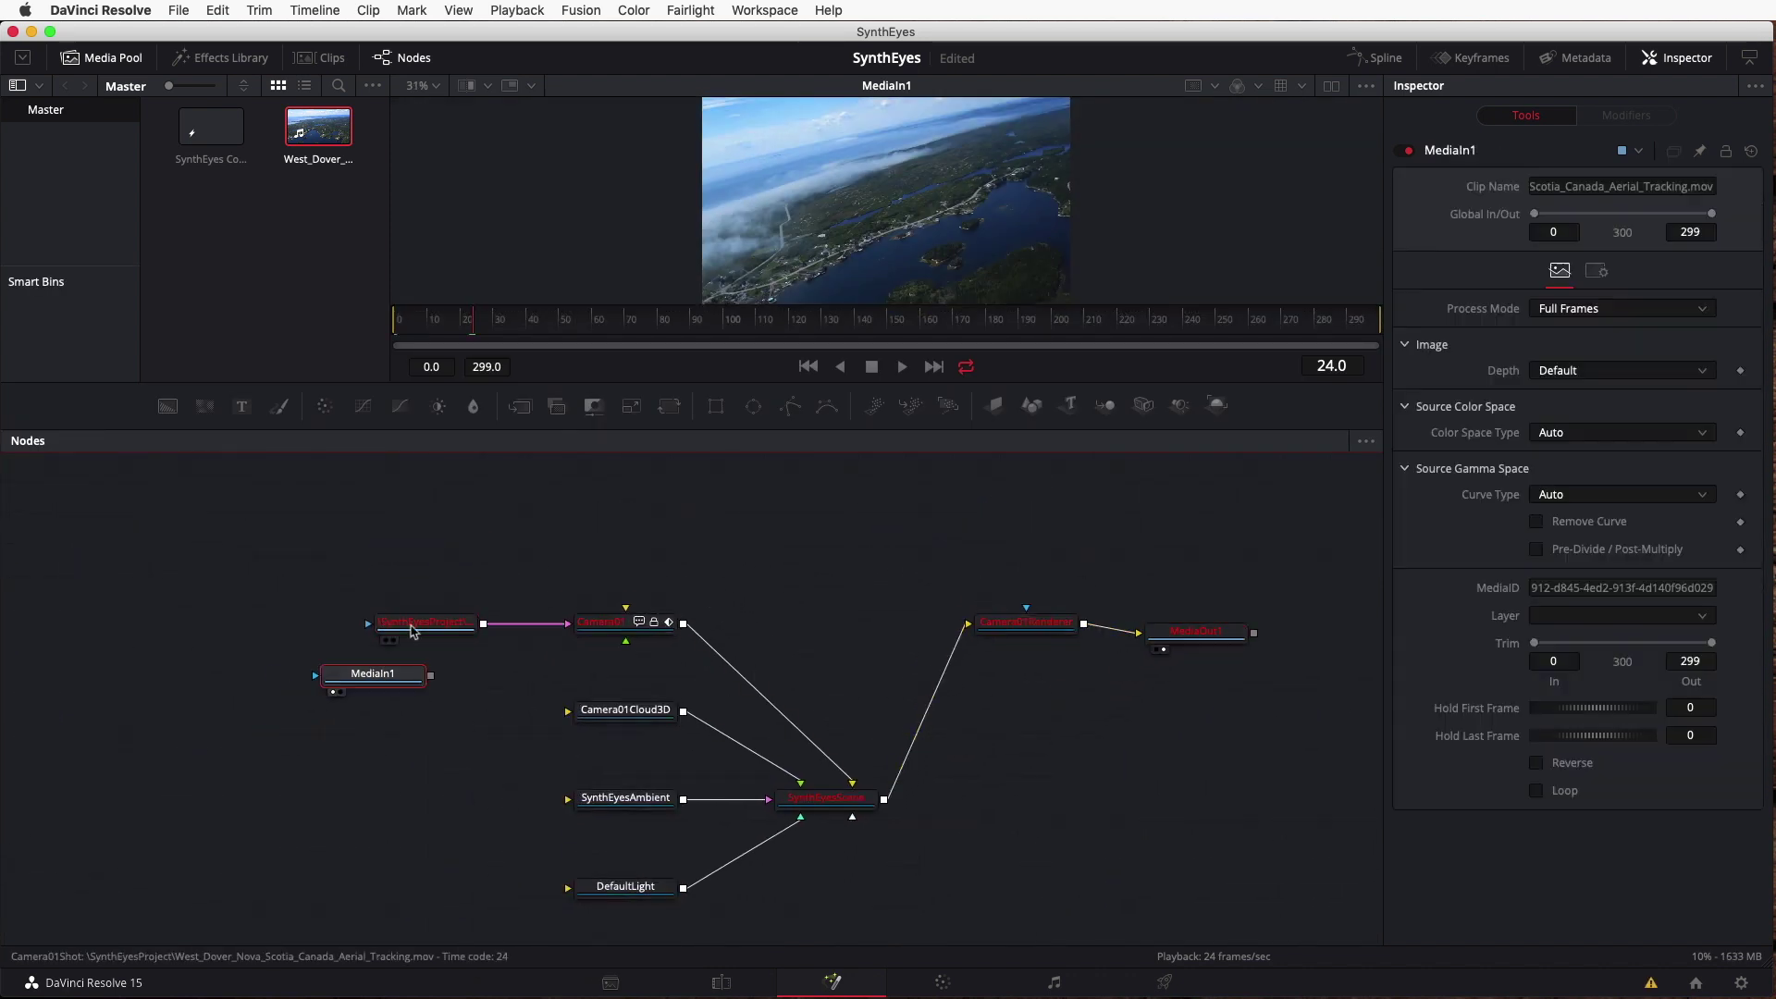
pyautogui.press('Delete')
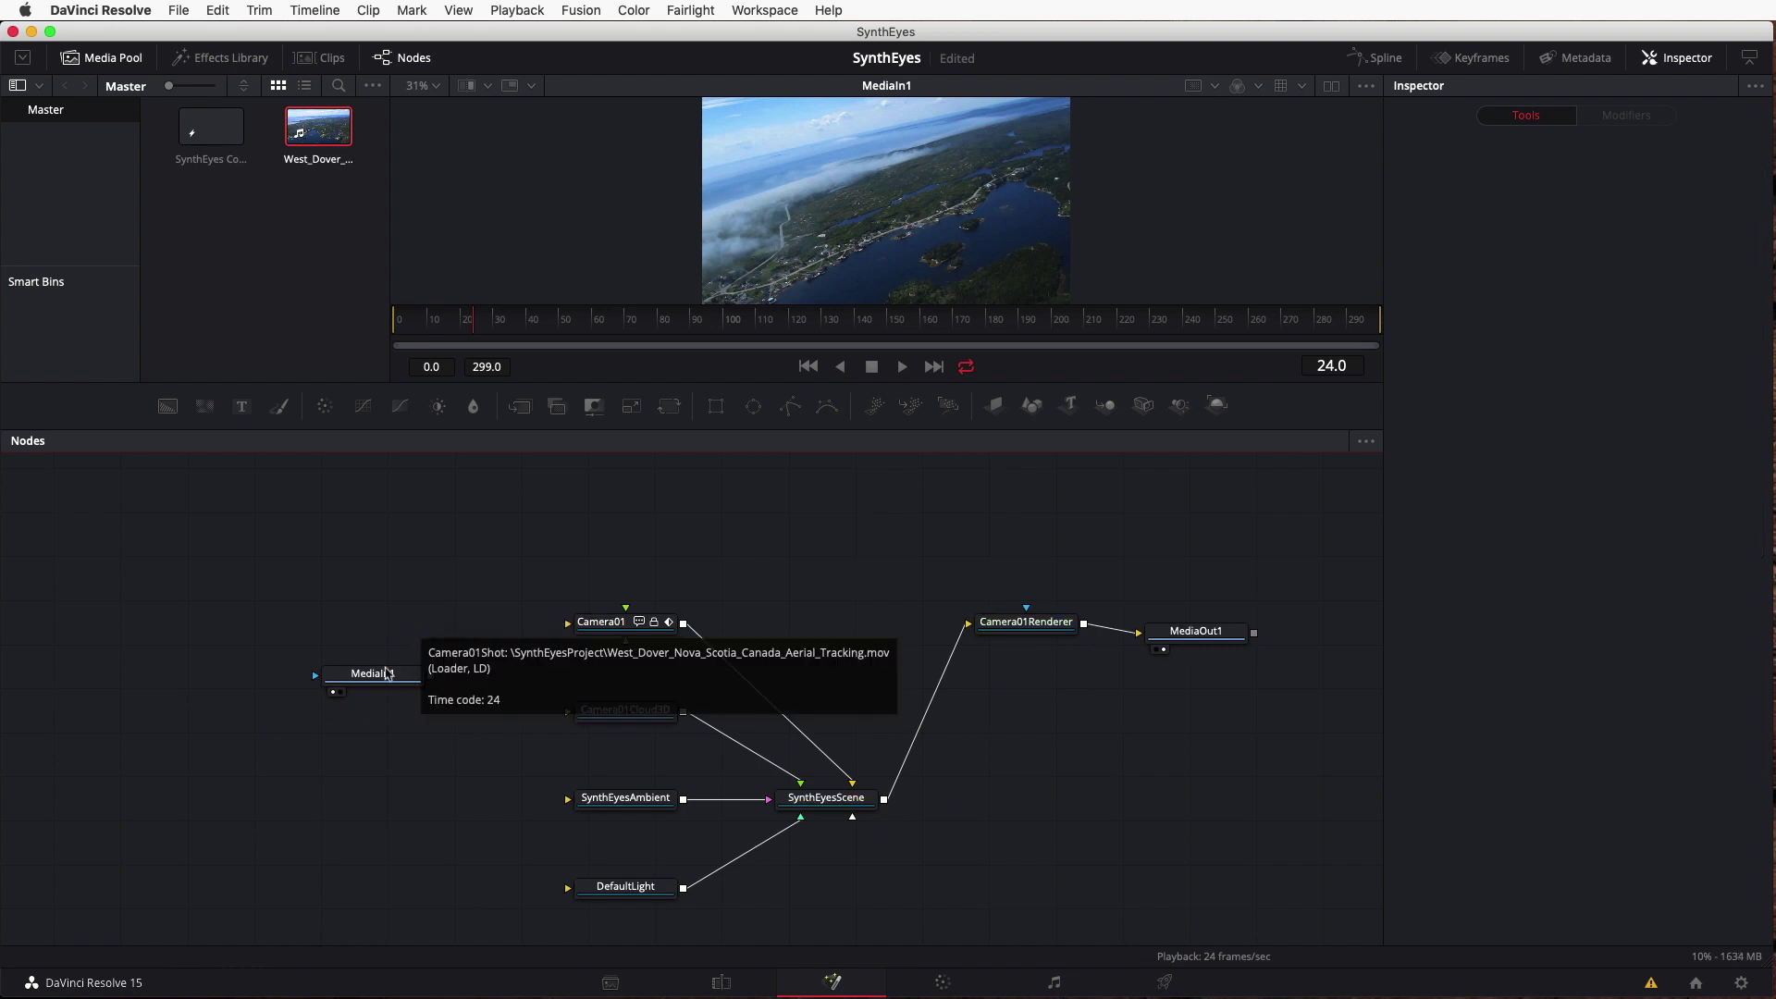
pyautogui.moveTo(372, 673); pyautogui.dragTo(371, 629)
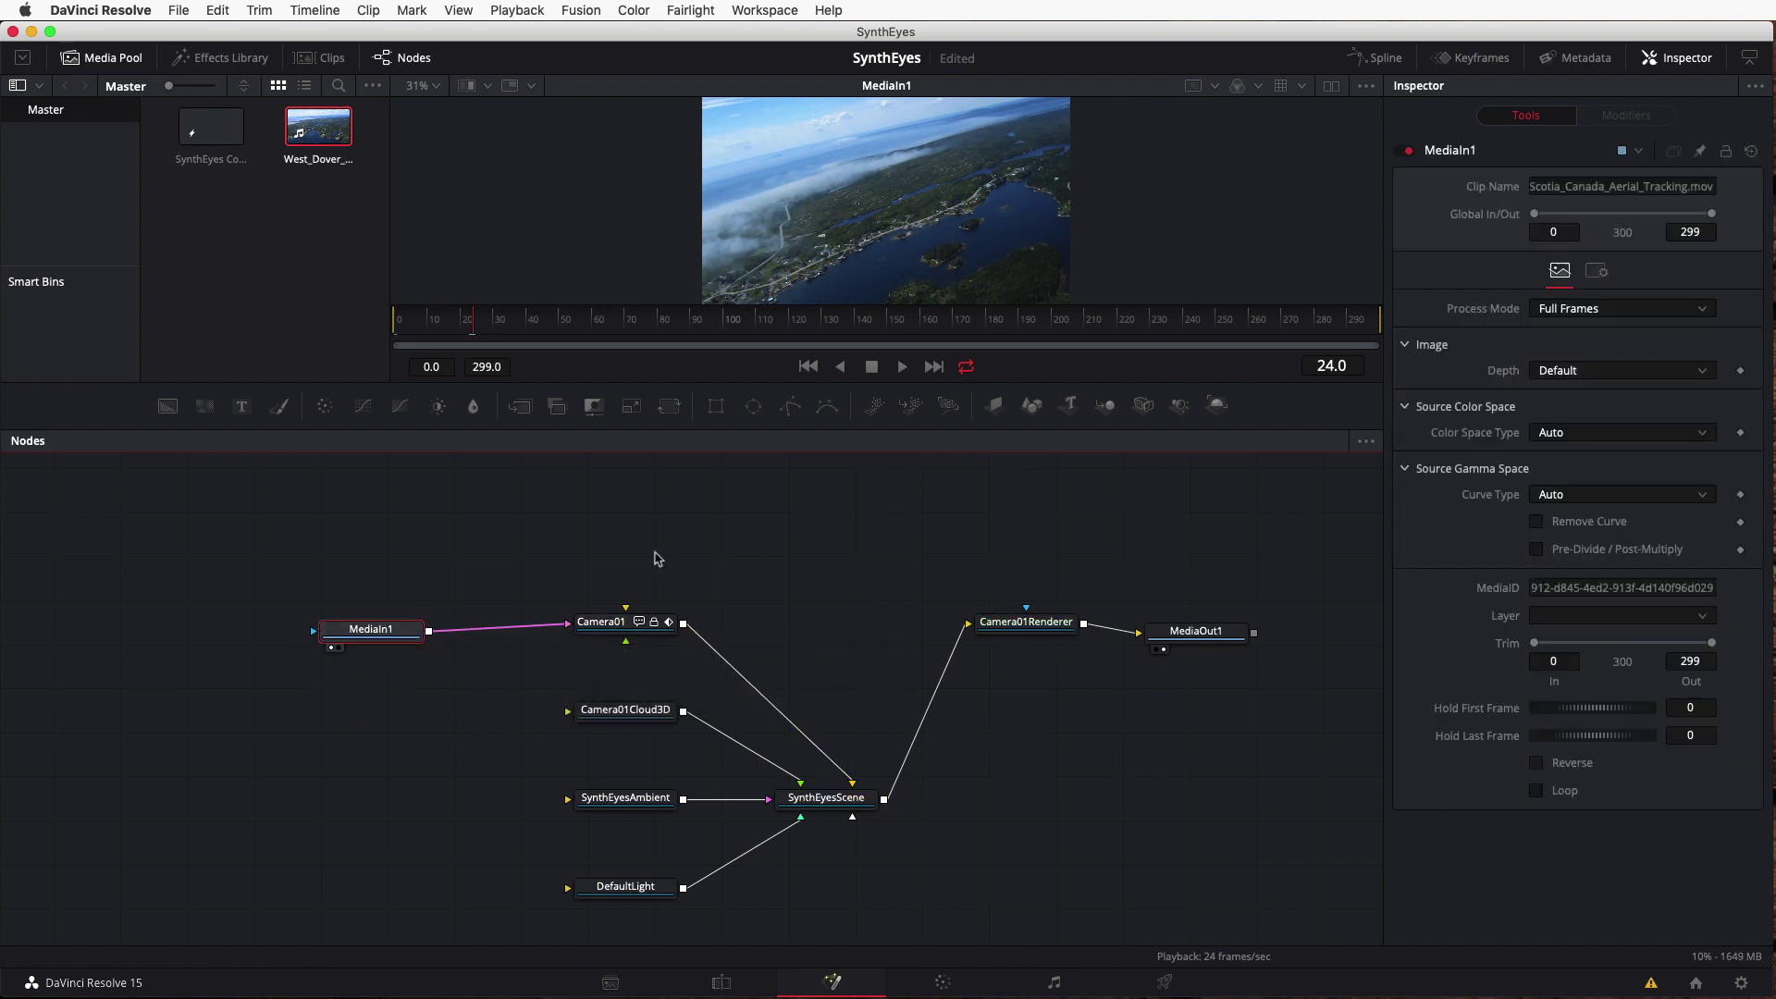
pyautogui.rightClick(852, 542)
pyautogui.click(998, 638)
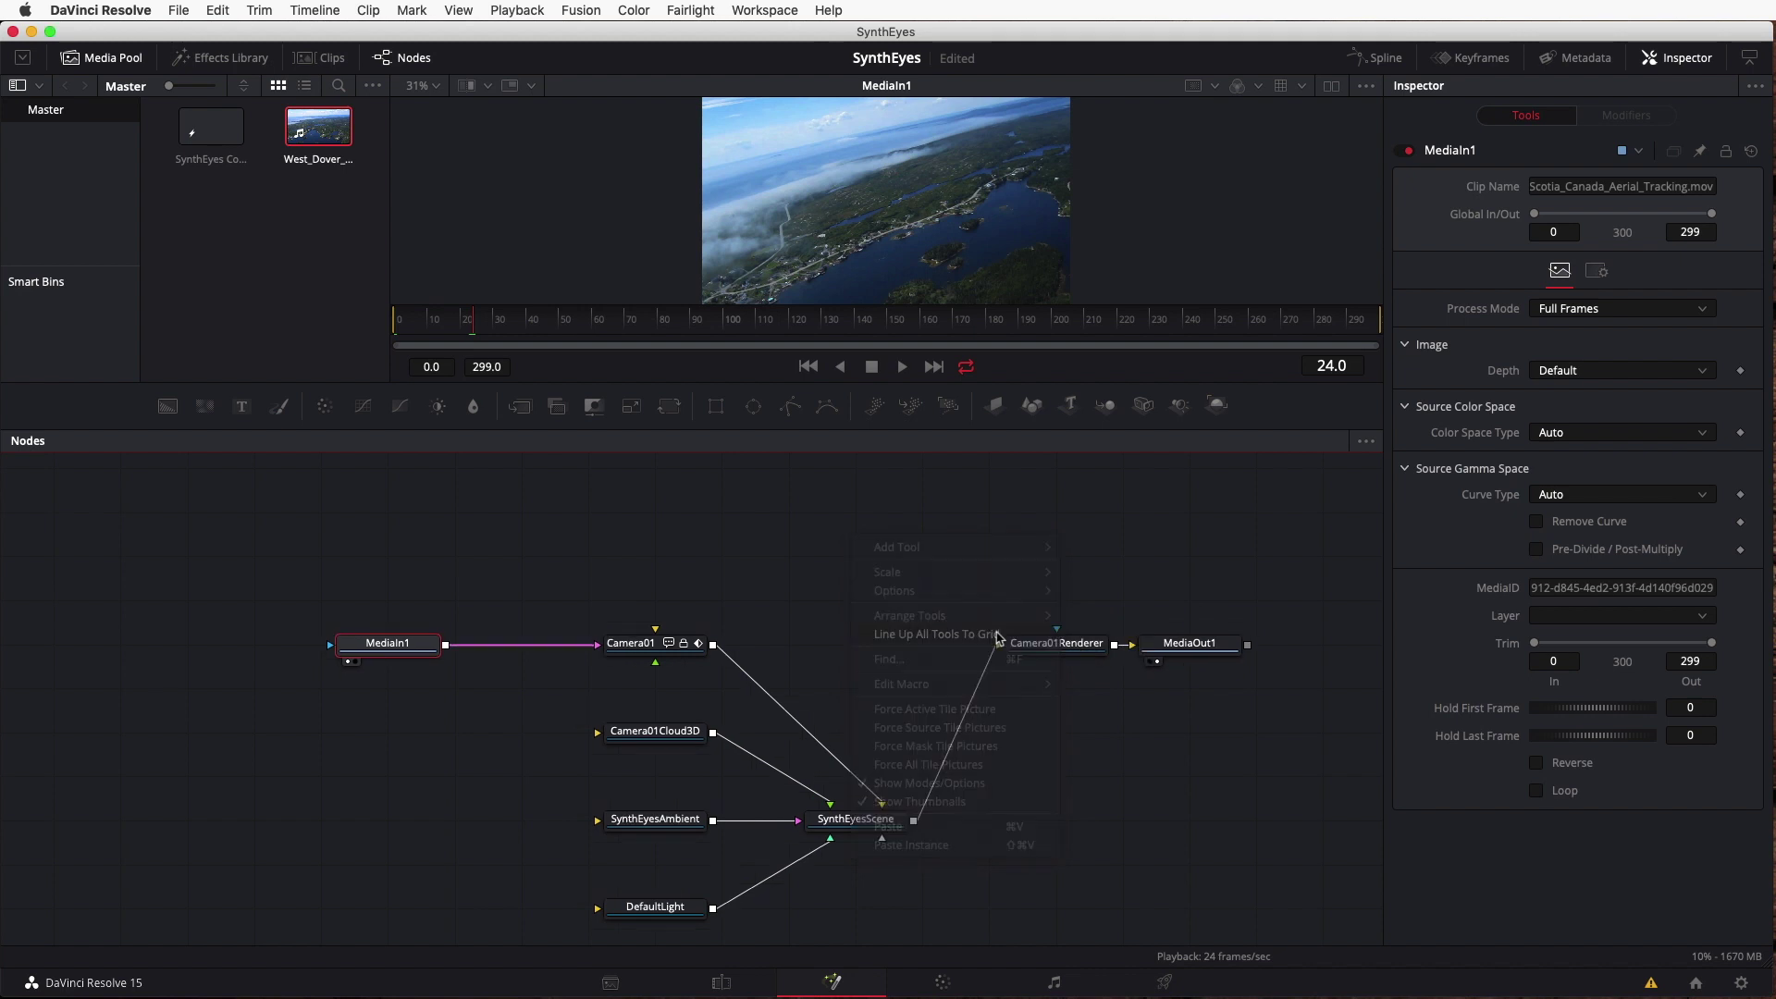
pyautogui.click(182, 9)
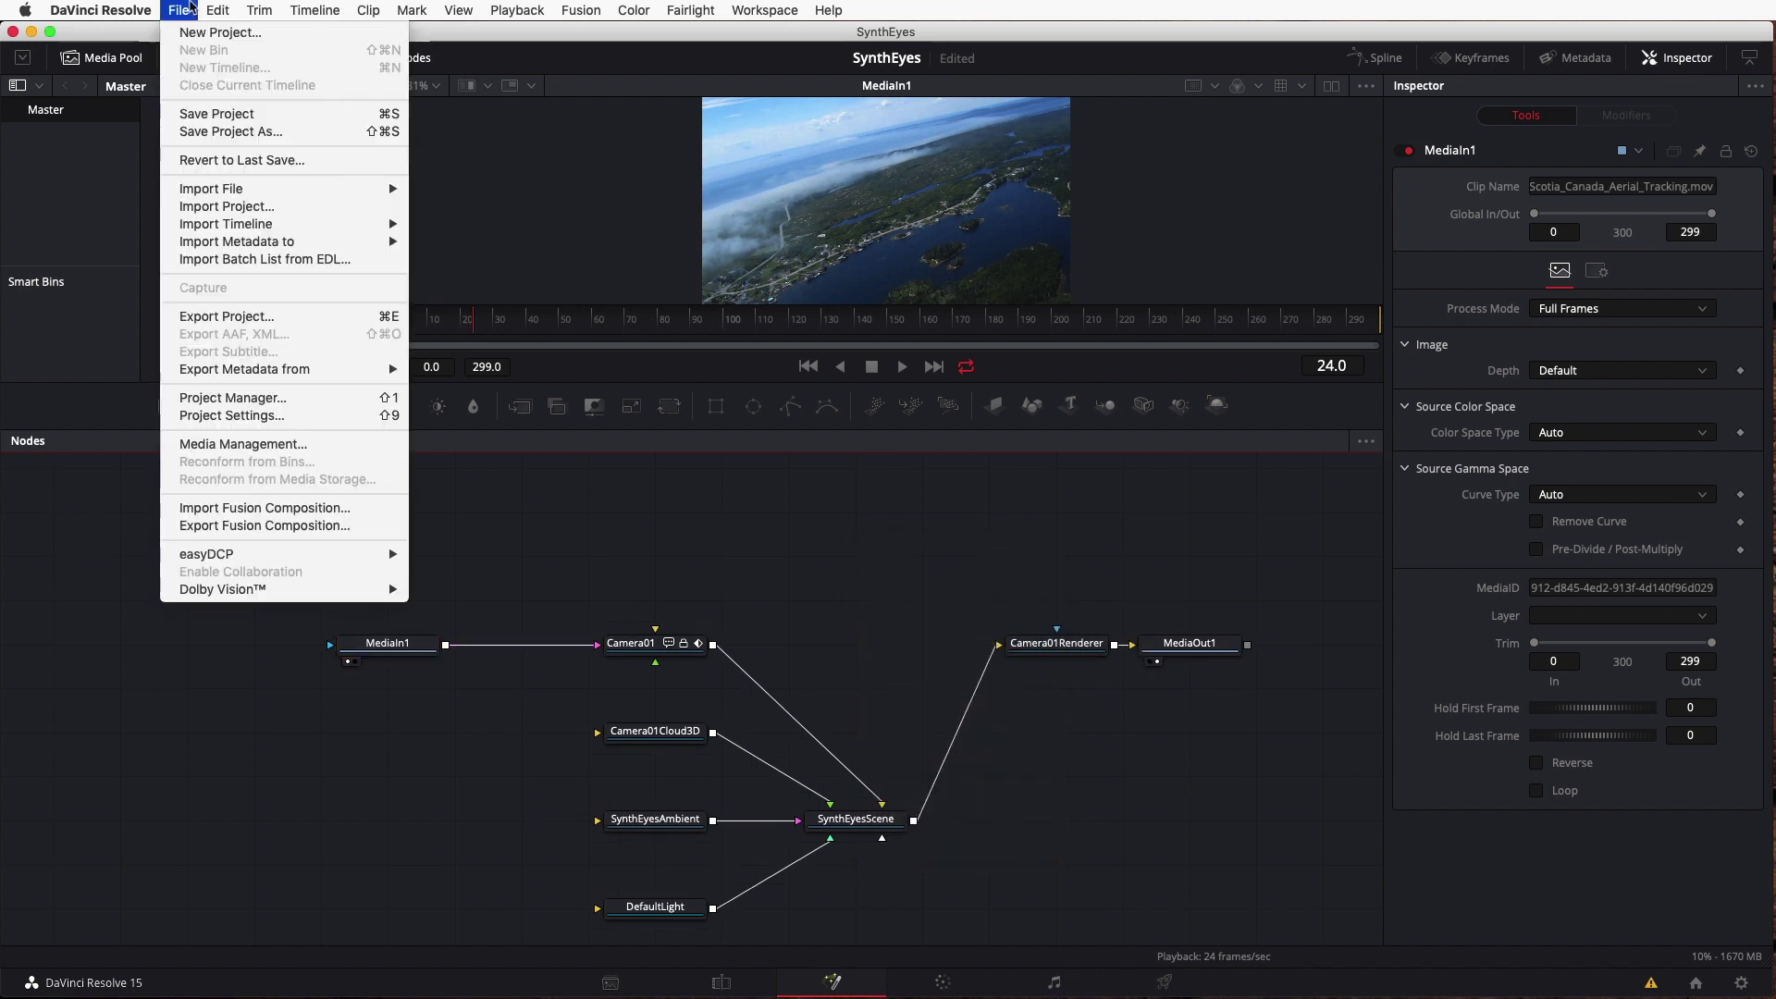
# Step: Save the project and show Camera01 in an enlarged 3D viewer
pyautogui.click(232, 113)
pyautogui.moveTo(697, 431); pyautogui.dragTo(698, 840)
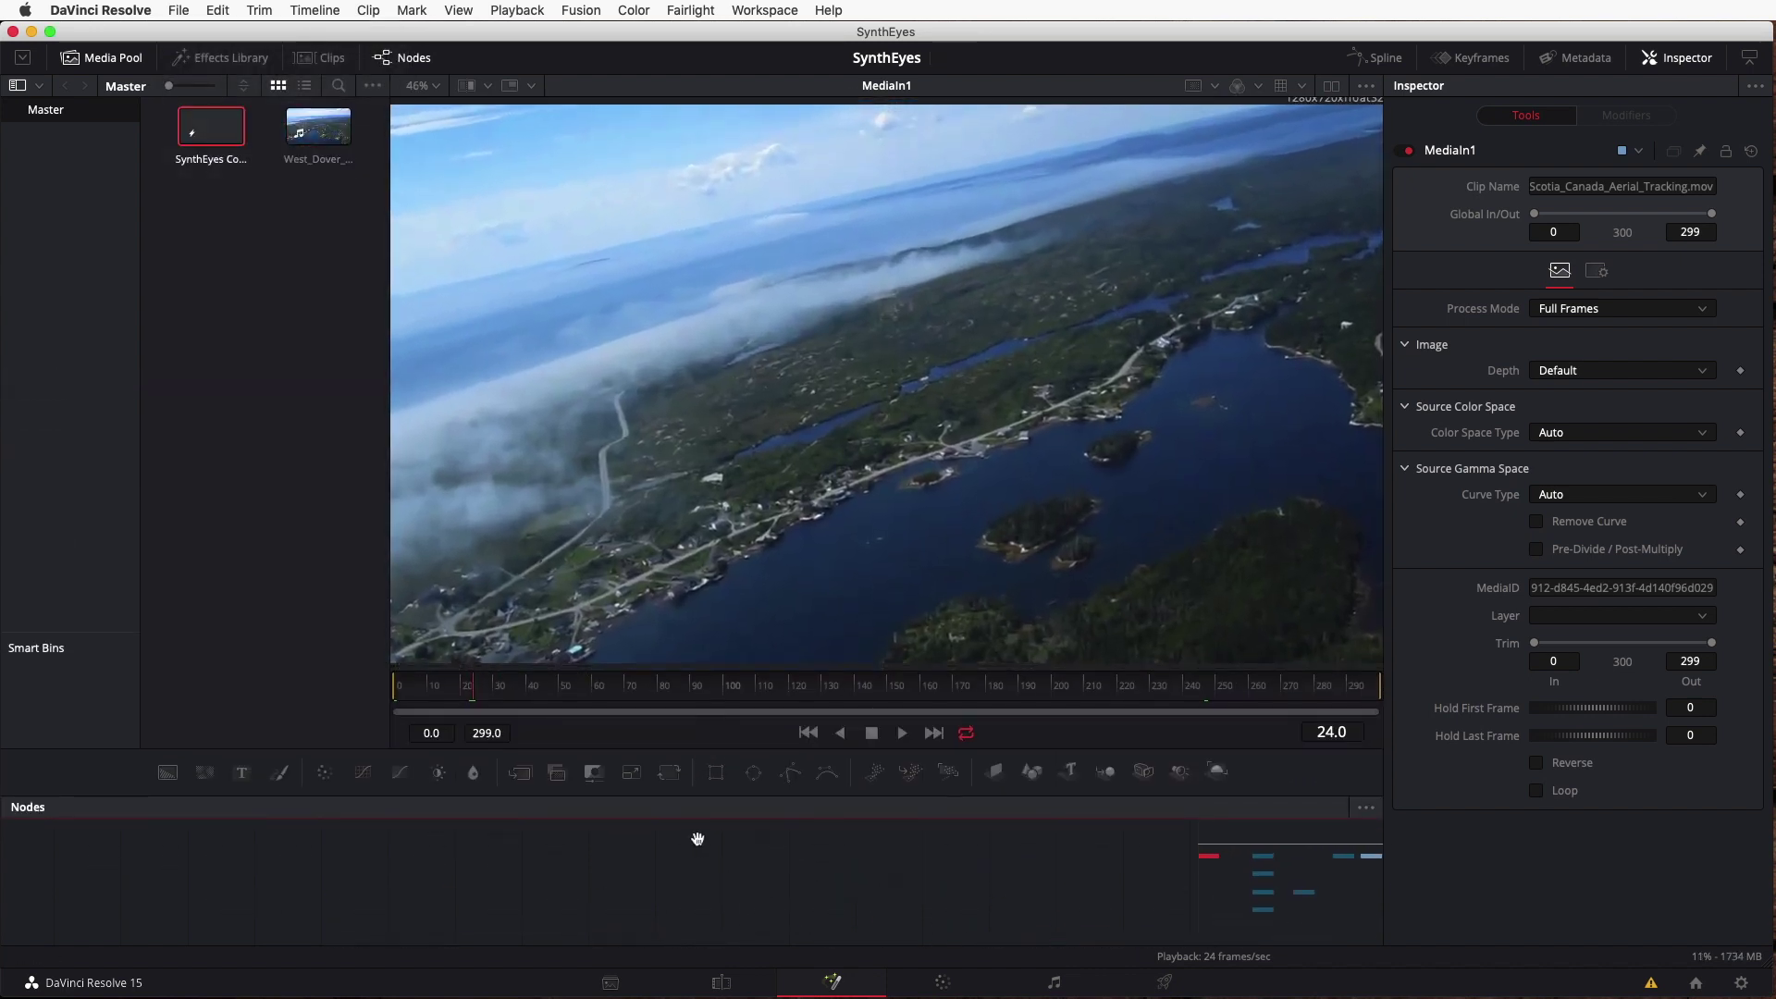
pyautogui.scroll(-2, 698, 840)
pyautogui.moveTo(452, 867); pyautogui.dragTo(799, 540)
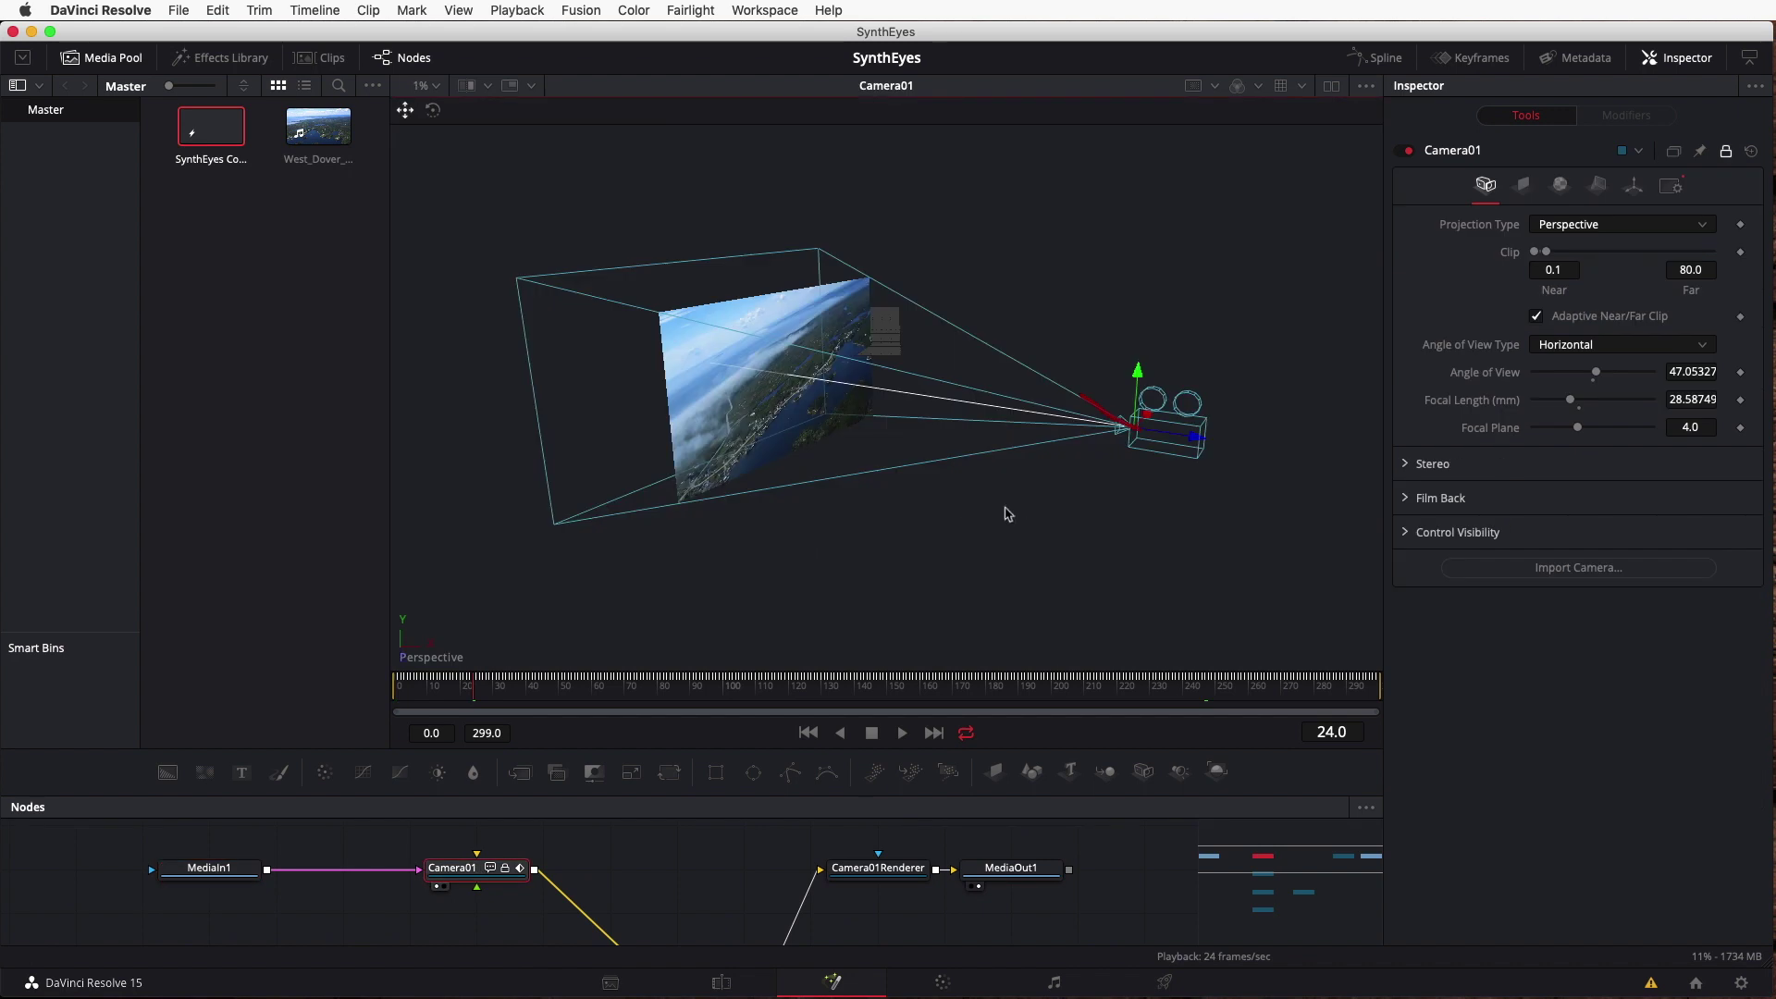
pyautogui.moveTo(1007, 514); pyautogui.dragTo(765, 567)
# Step: Play the camera animation from frame 4 to around frame 280 and orbit the scene
pyautogui.click(393, 690)
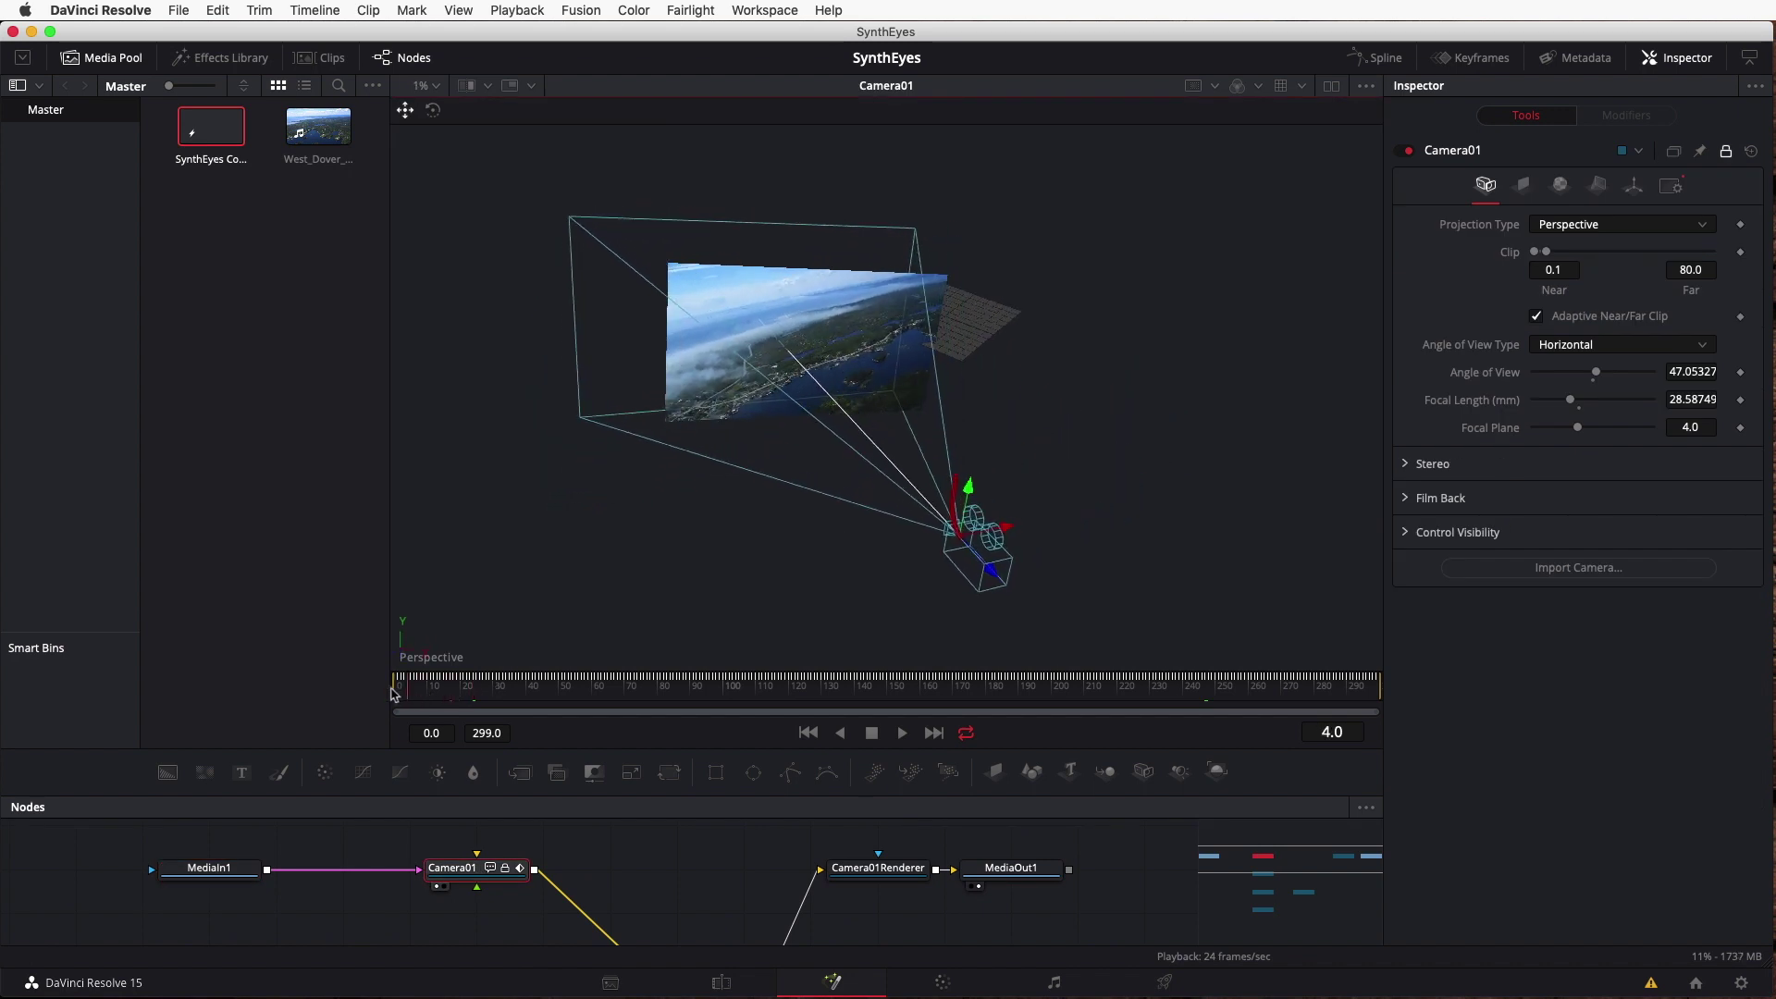
pyautogui.press('space')
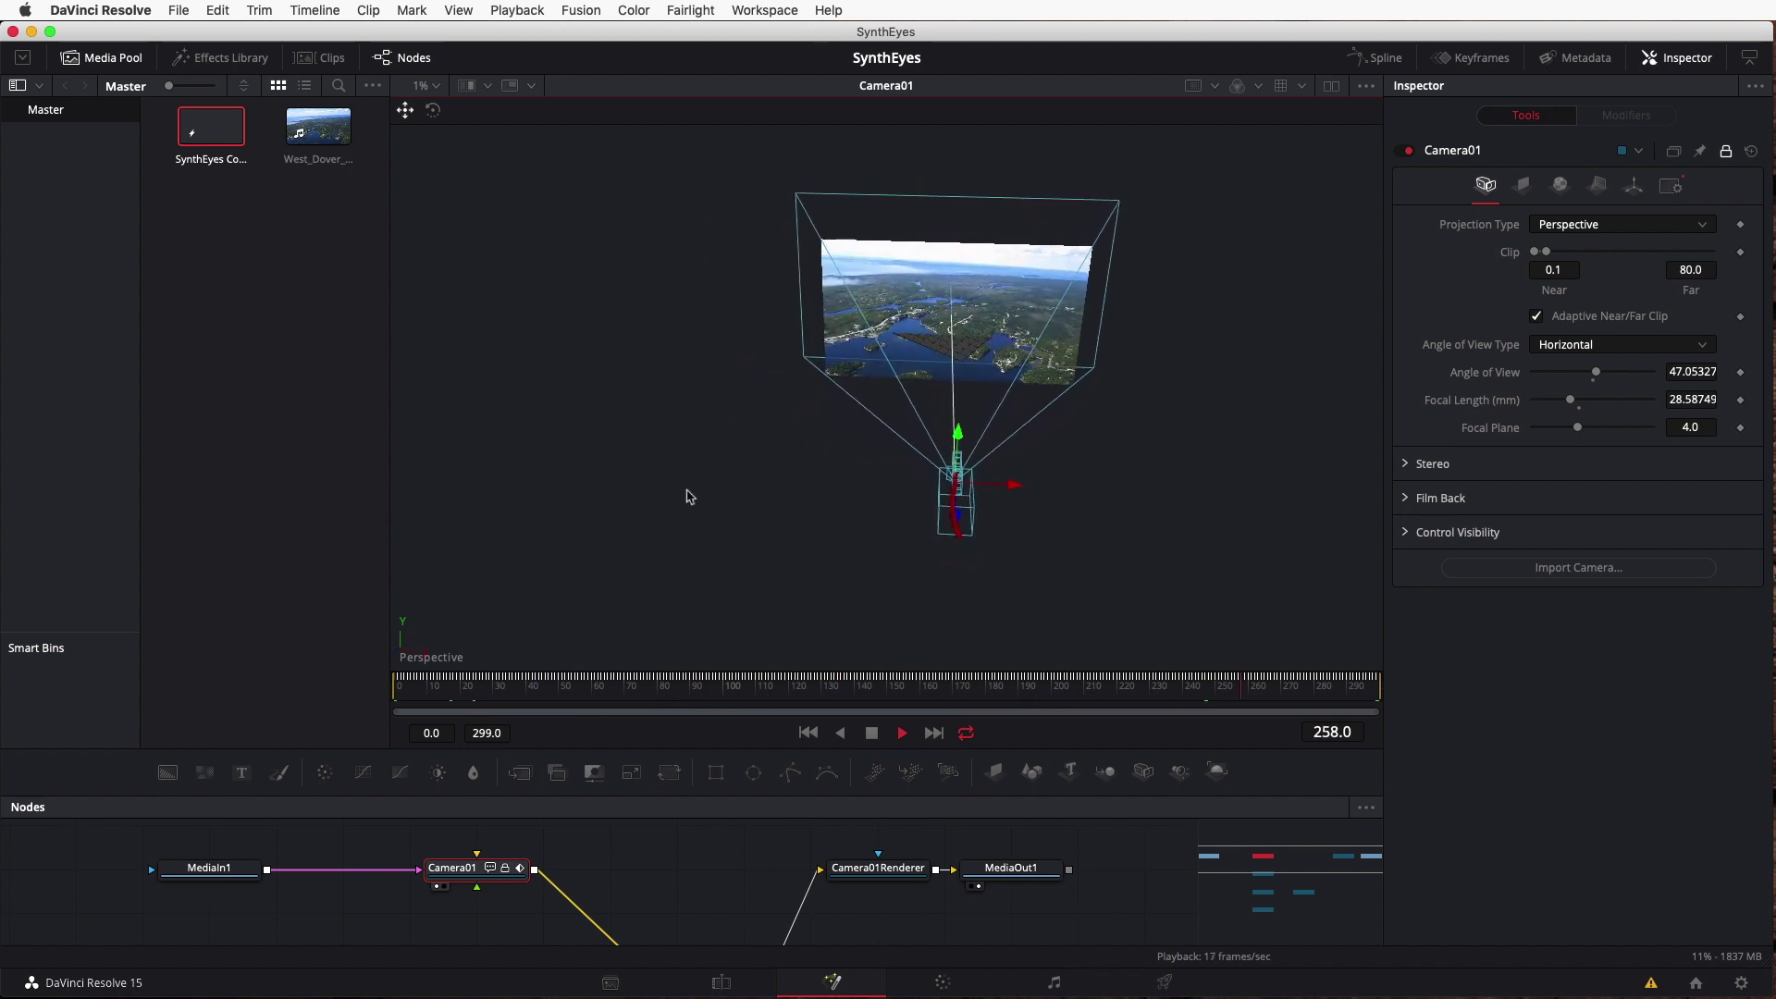
pyautogui.press('space')
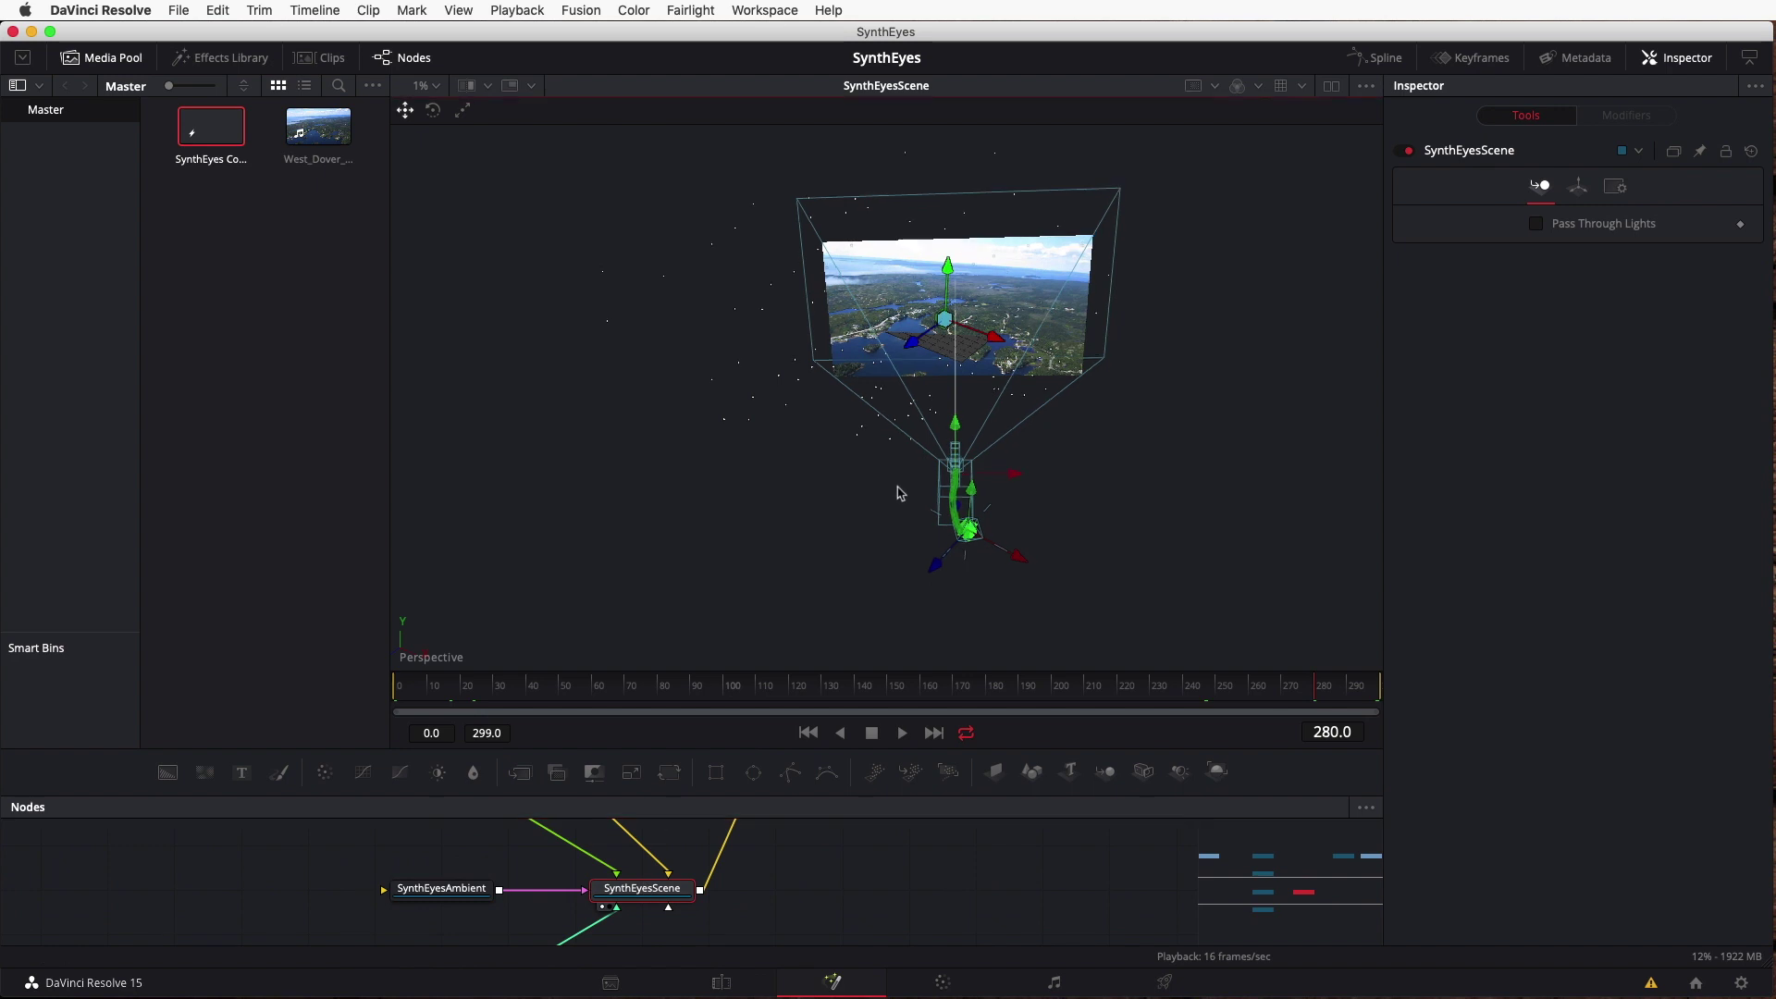
pyautogui.moveTo(897, 493)
pyautogui.mouseDown()
pyautogui.moveTo(1039, 449)
pyautogui.moveTo(1046, 484)
pyautogui.mouseUp()
pyautogui.scroll(-2, 891, 885)
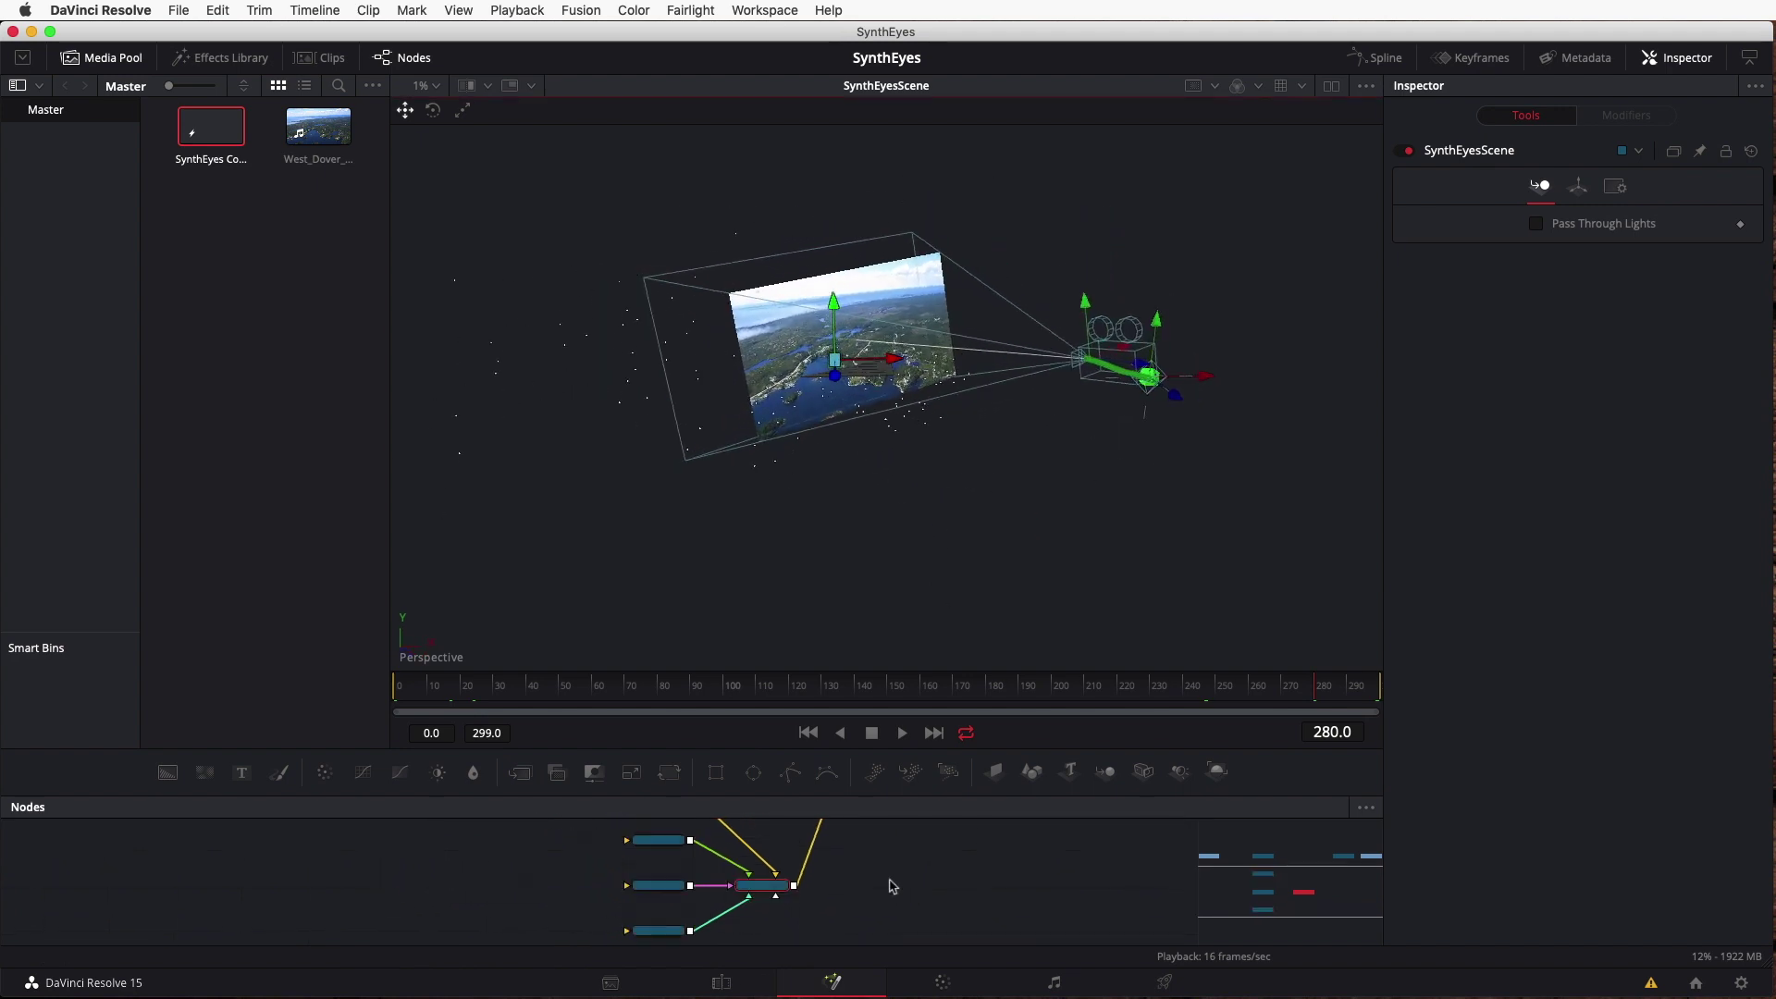
pyautogui.moveTo(887, 764); pyautogui.dragTo(887, 647)
# Step: View Camera01Renderer's output and keep Camera01Cloud3D's point style on Cross, then stop playback
pyautogui.click(773, 788)
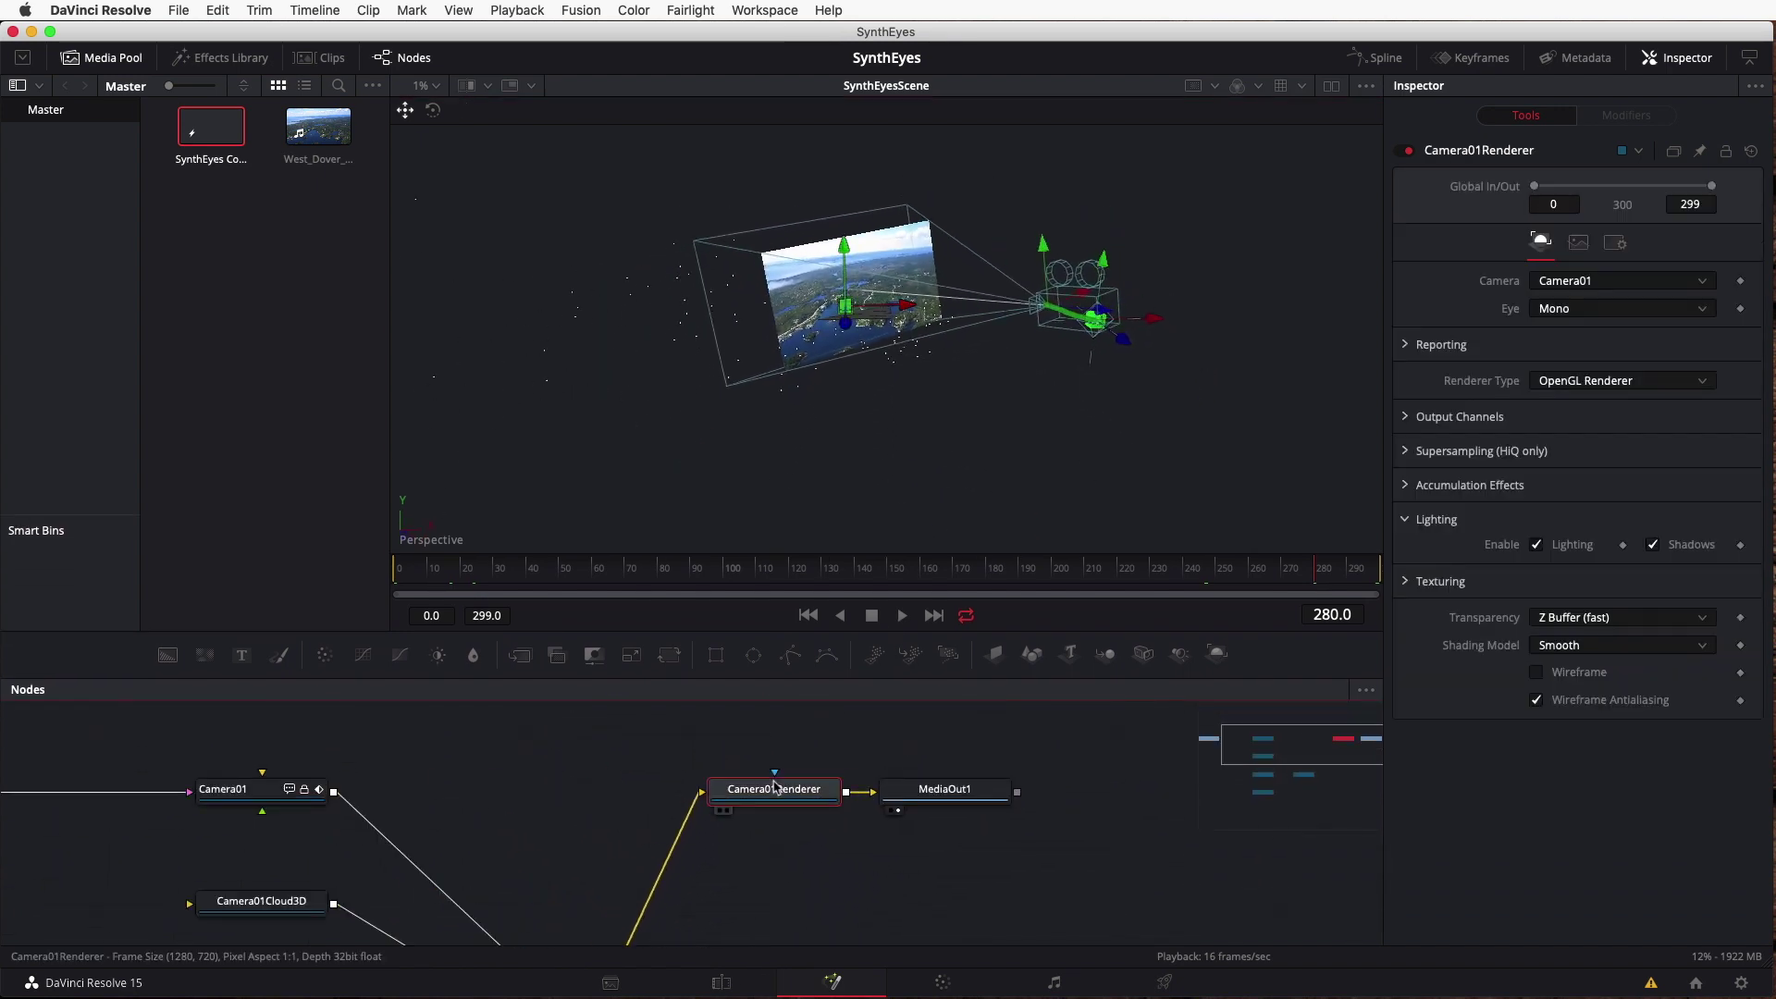
pyautogui.press('1')
pyautogui.moveTo(735, 863); pyautogui.dragTo(983, 754)
pyautogui.click(493, 793)
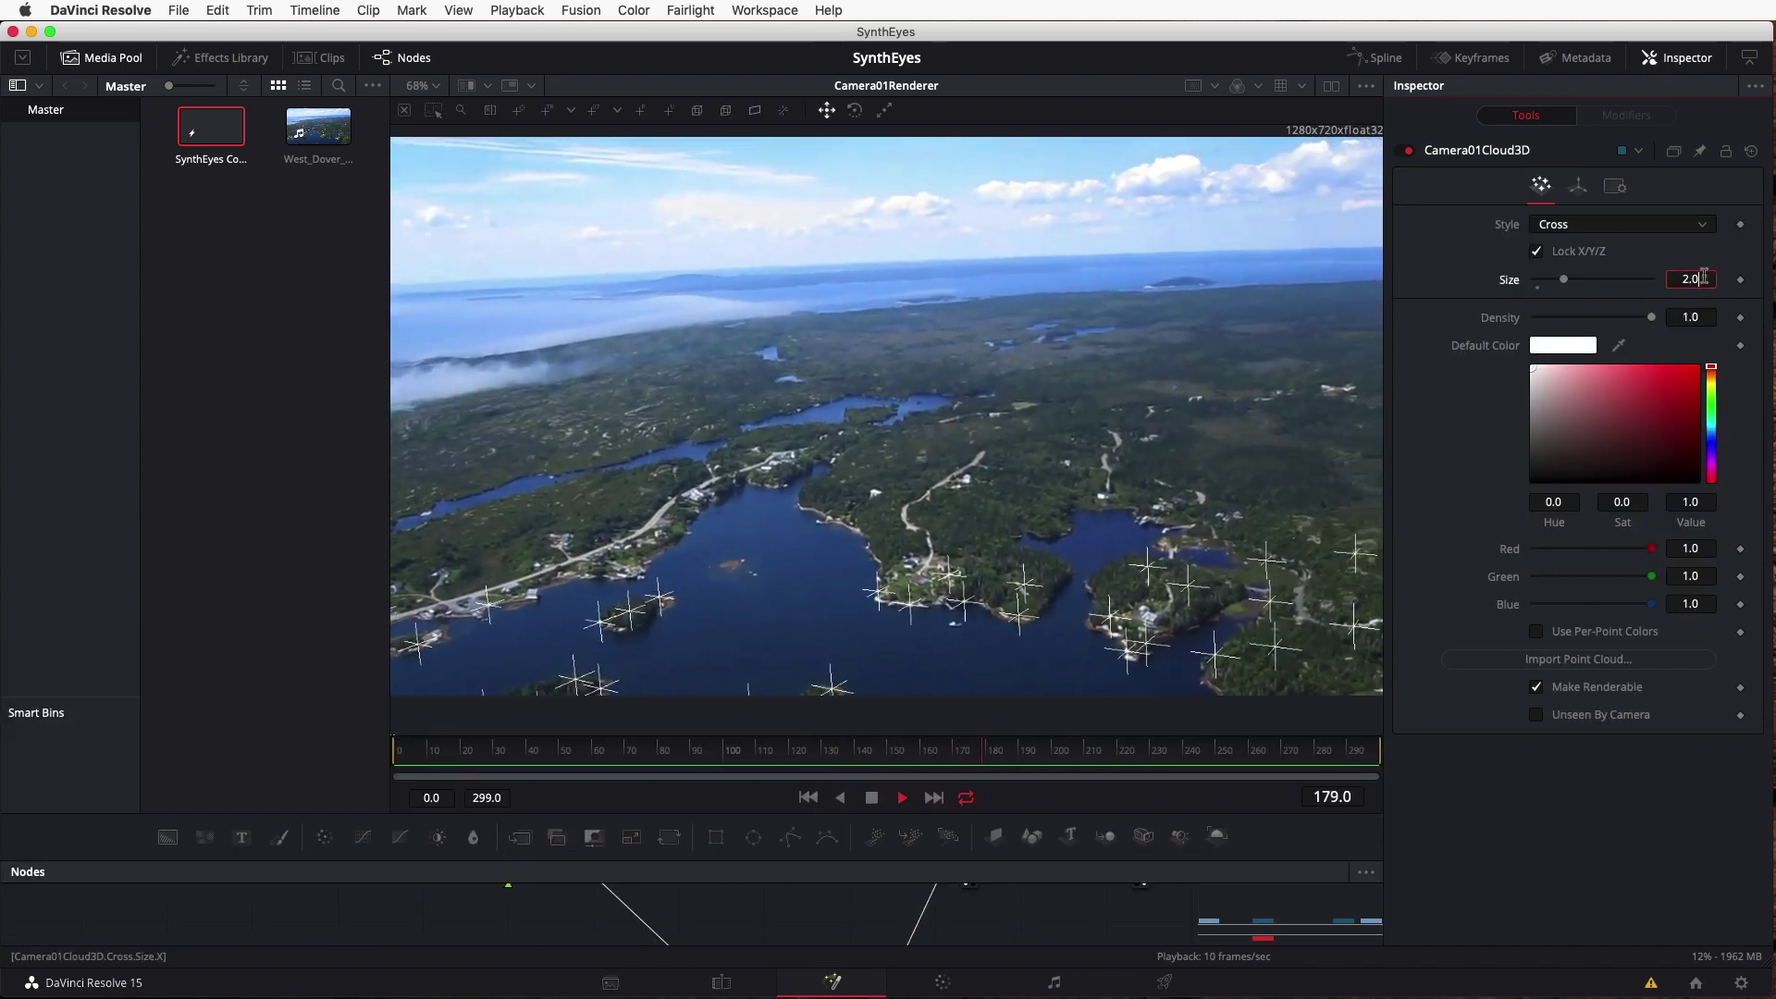
pyautogui.click(1701, 223)
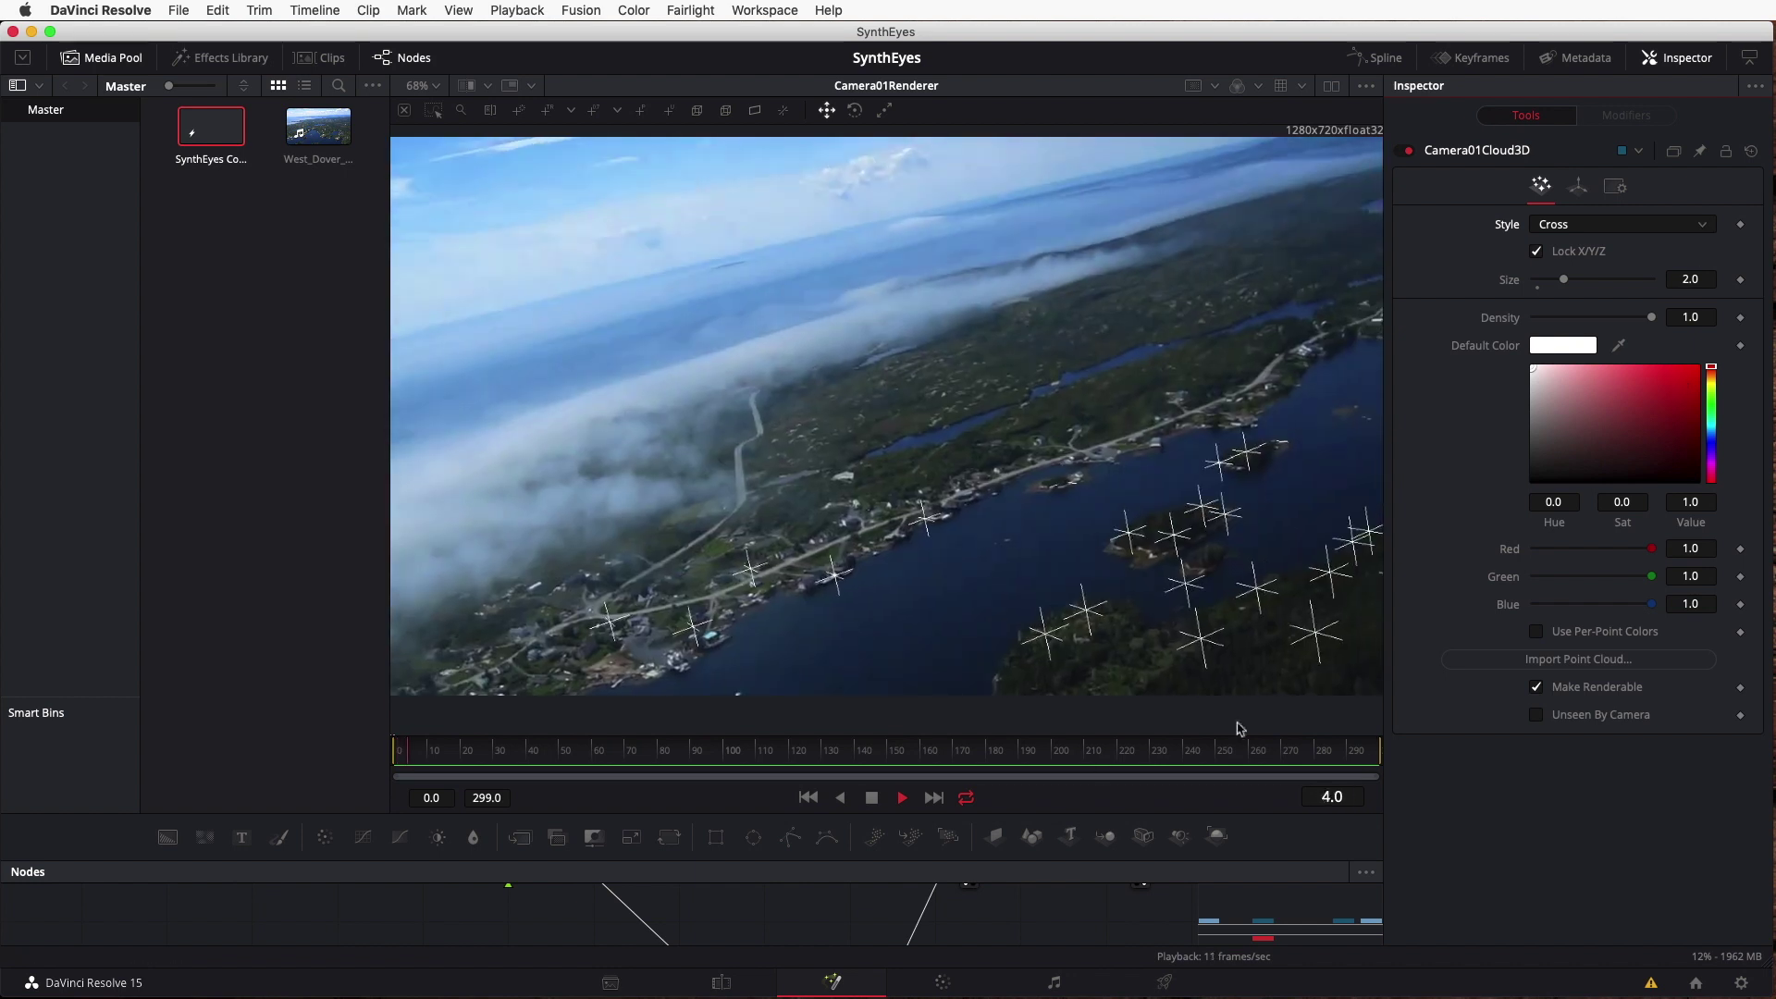
pyautogui.click(873, 796)
# Step: Enlarge the Fusion node graph, line up all tools to the grid, and hide the Media Pool
pyautogui.moveTo(854, 861); pyautogui.dragTo(1000, 504)
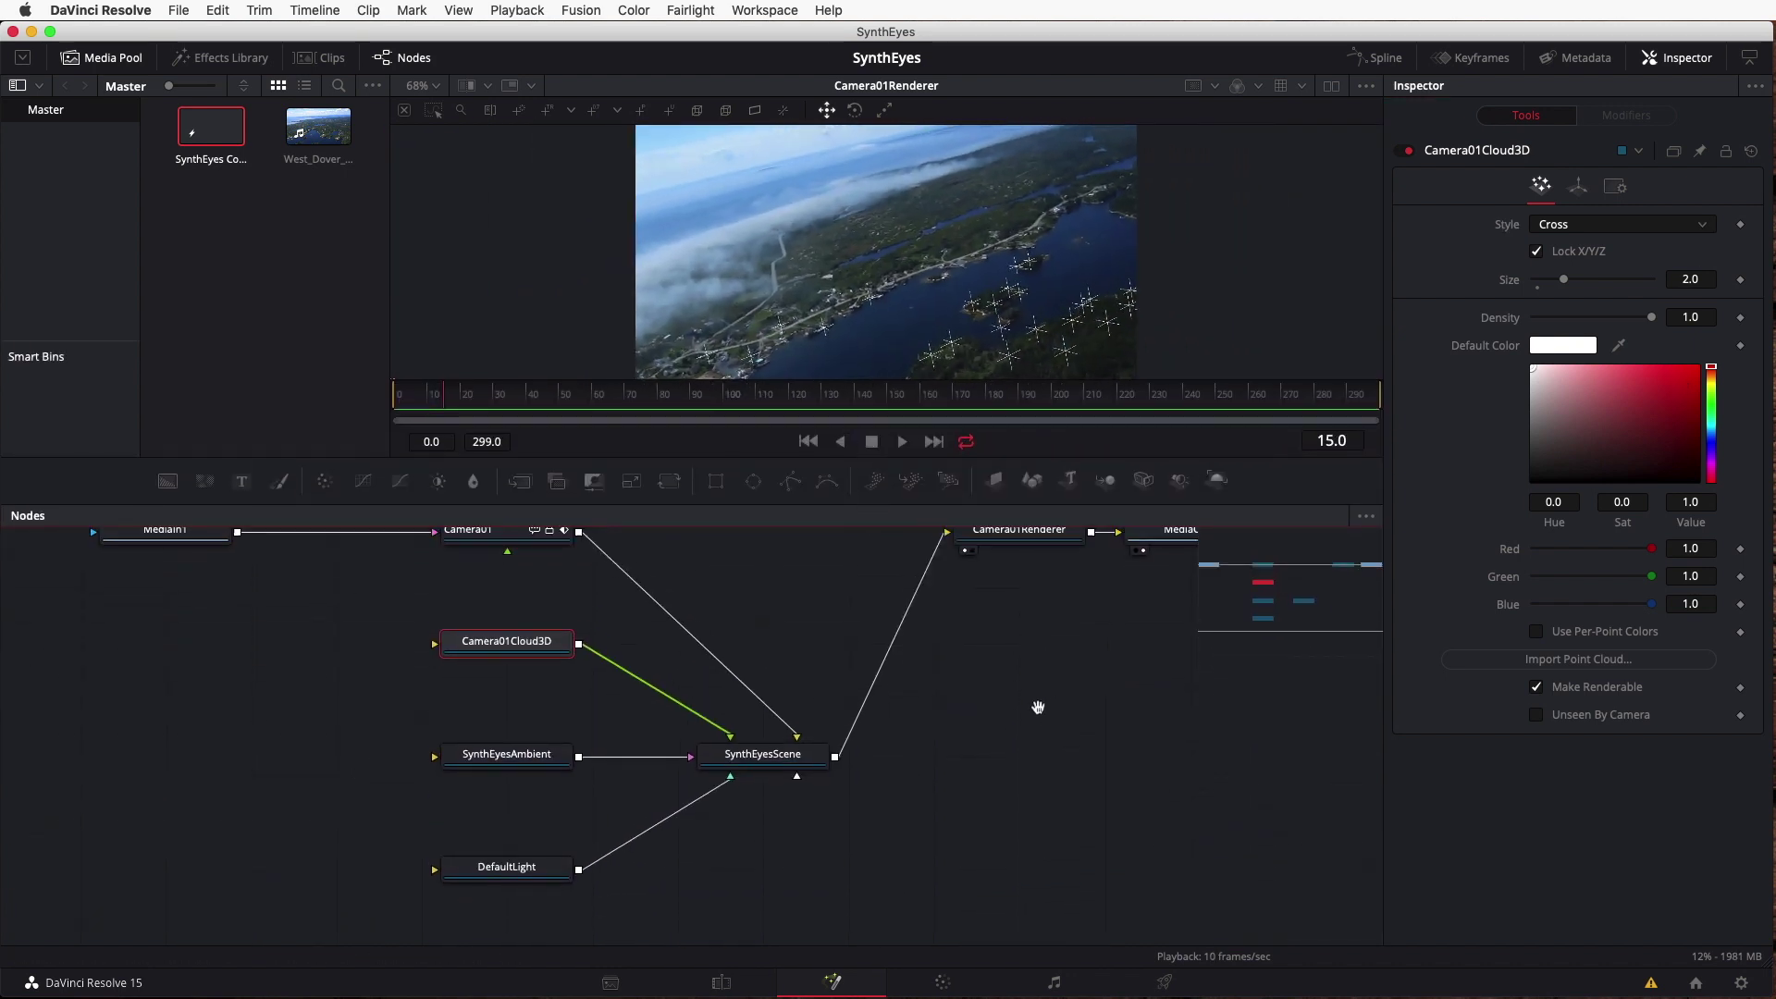
pyautogui.rightClick(1036, 691)
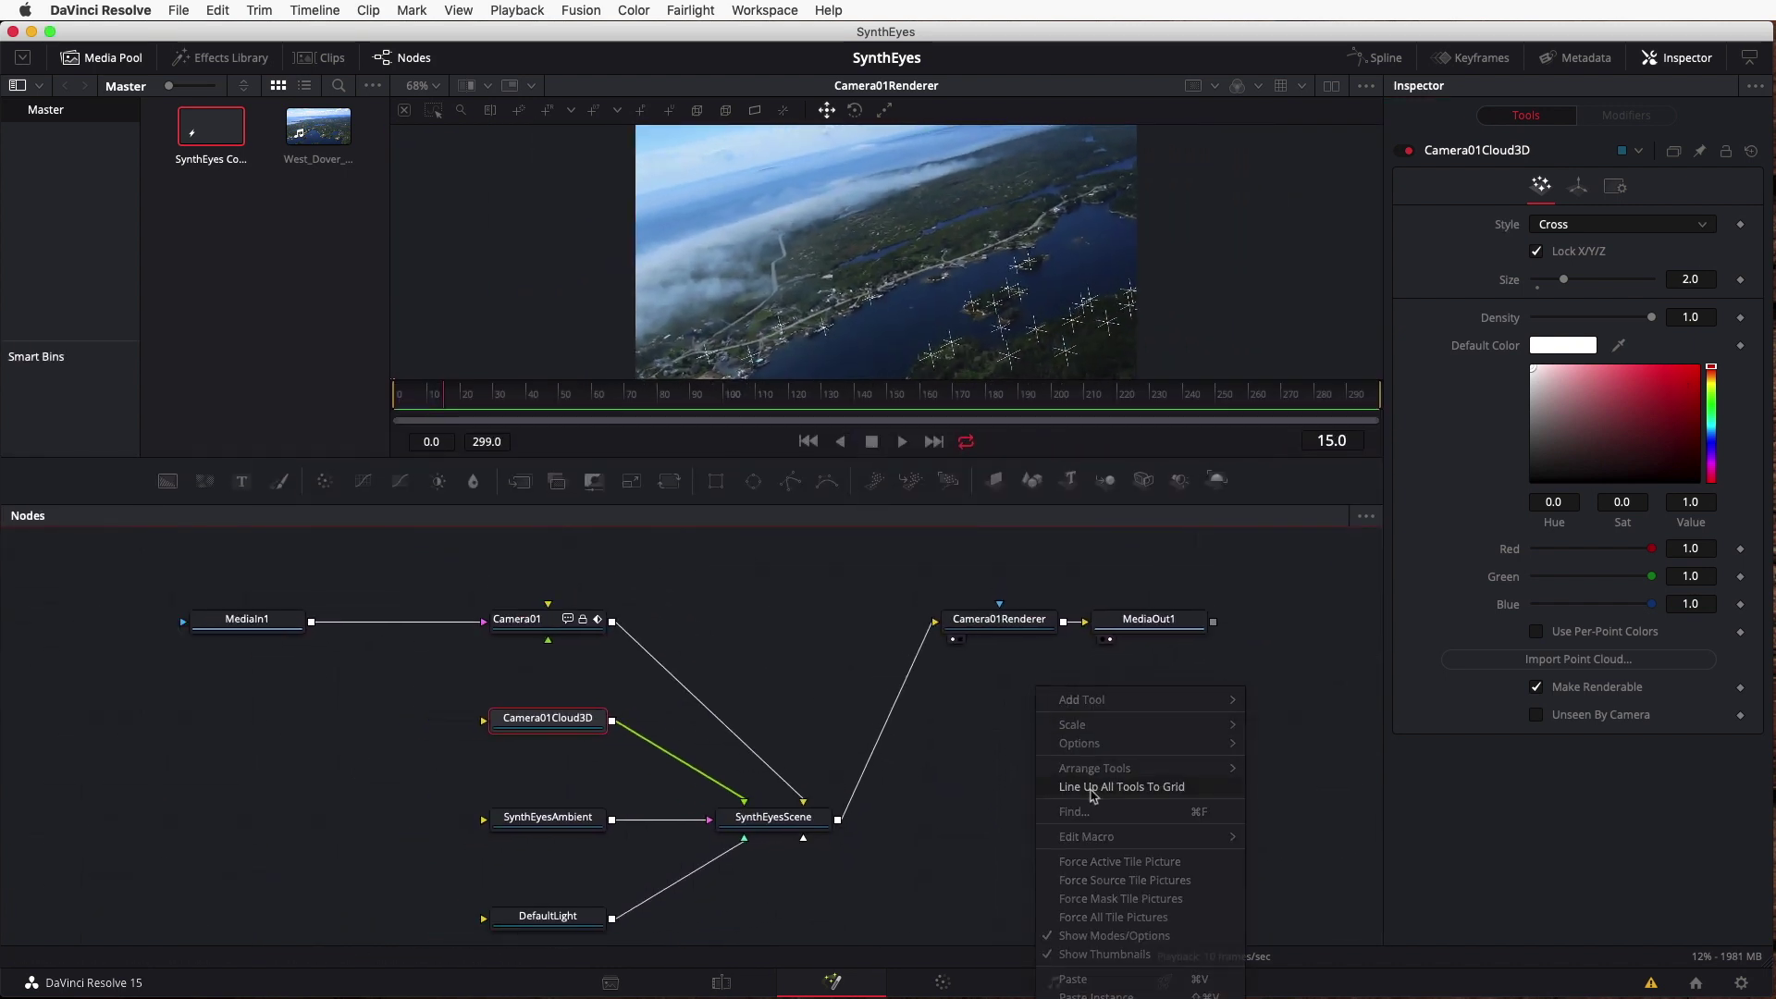
pyautogui.click(1147, 619)
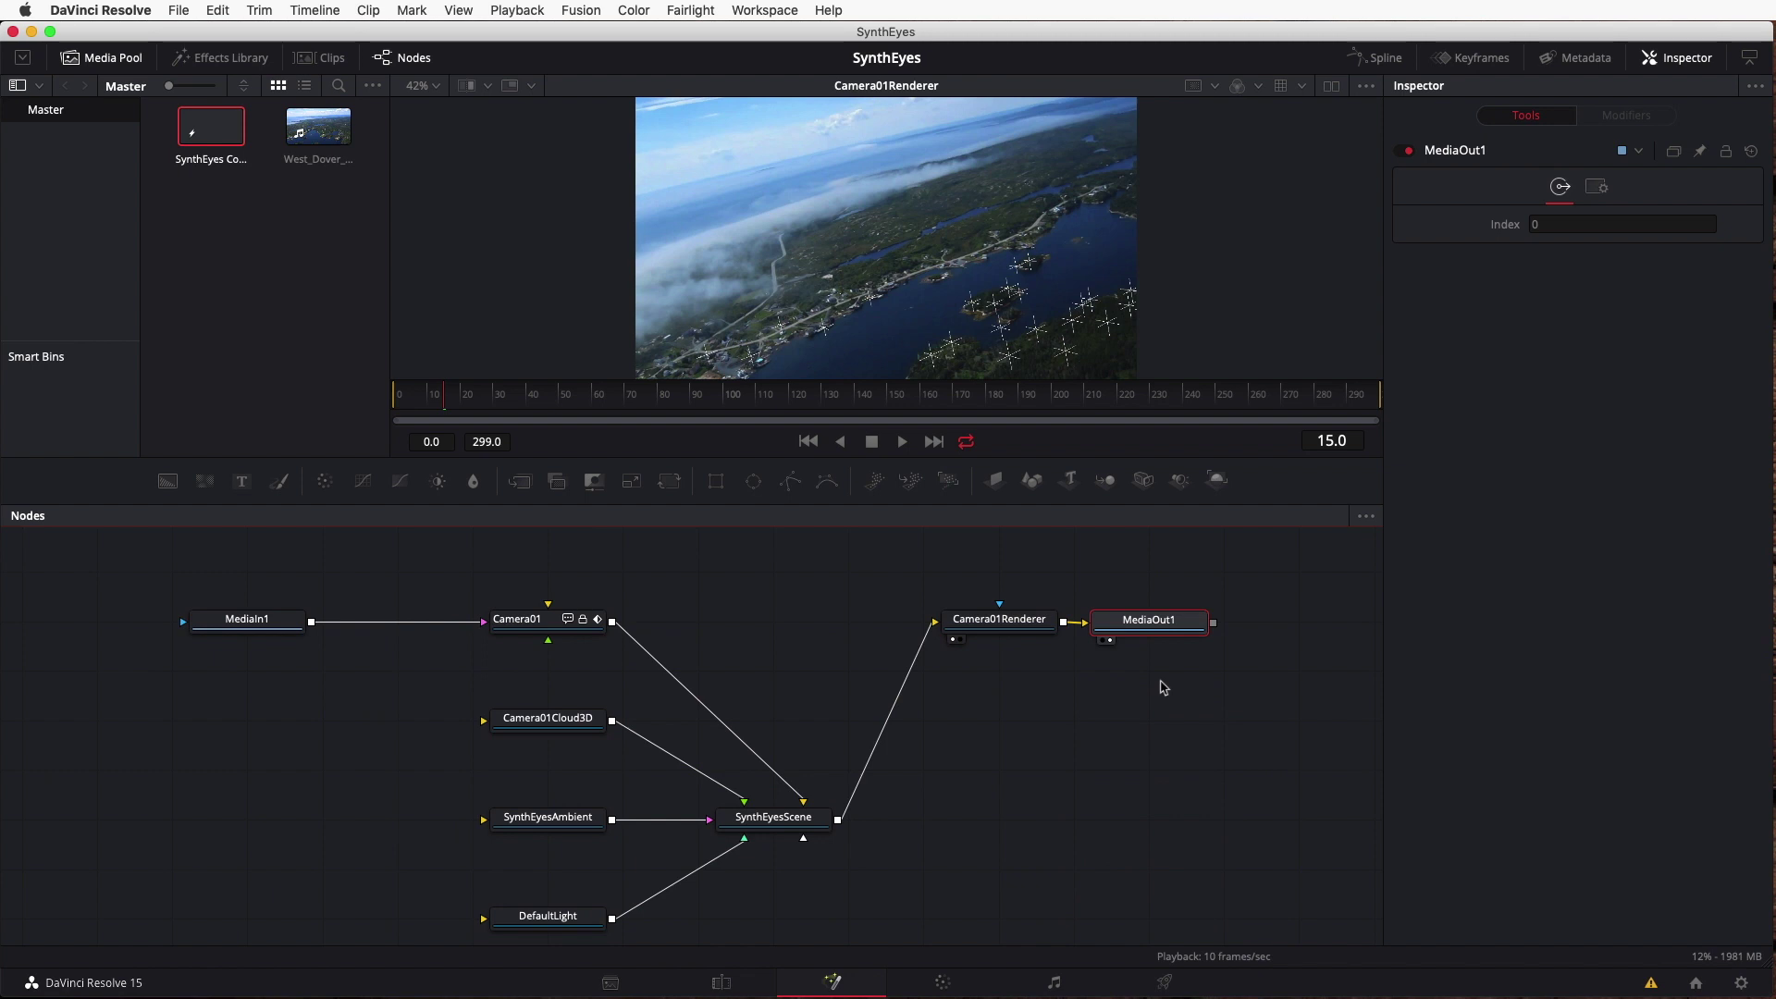
pyautogui.scroll(1, 1064, 709)
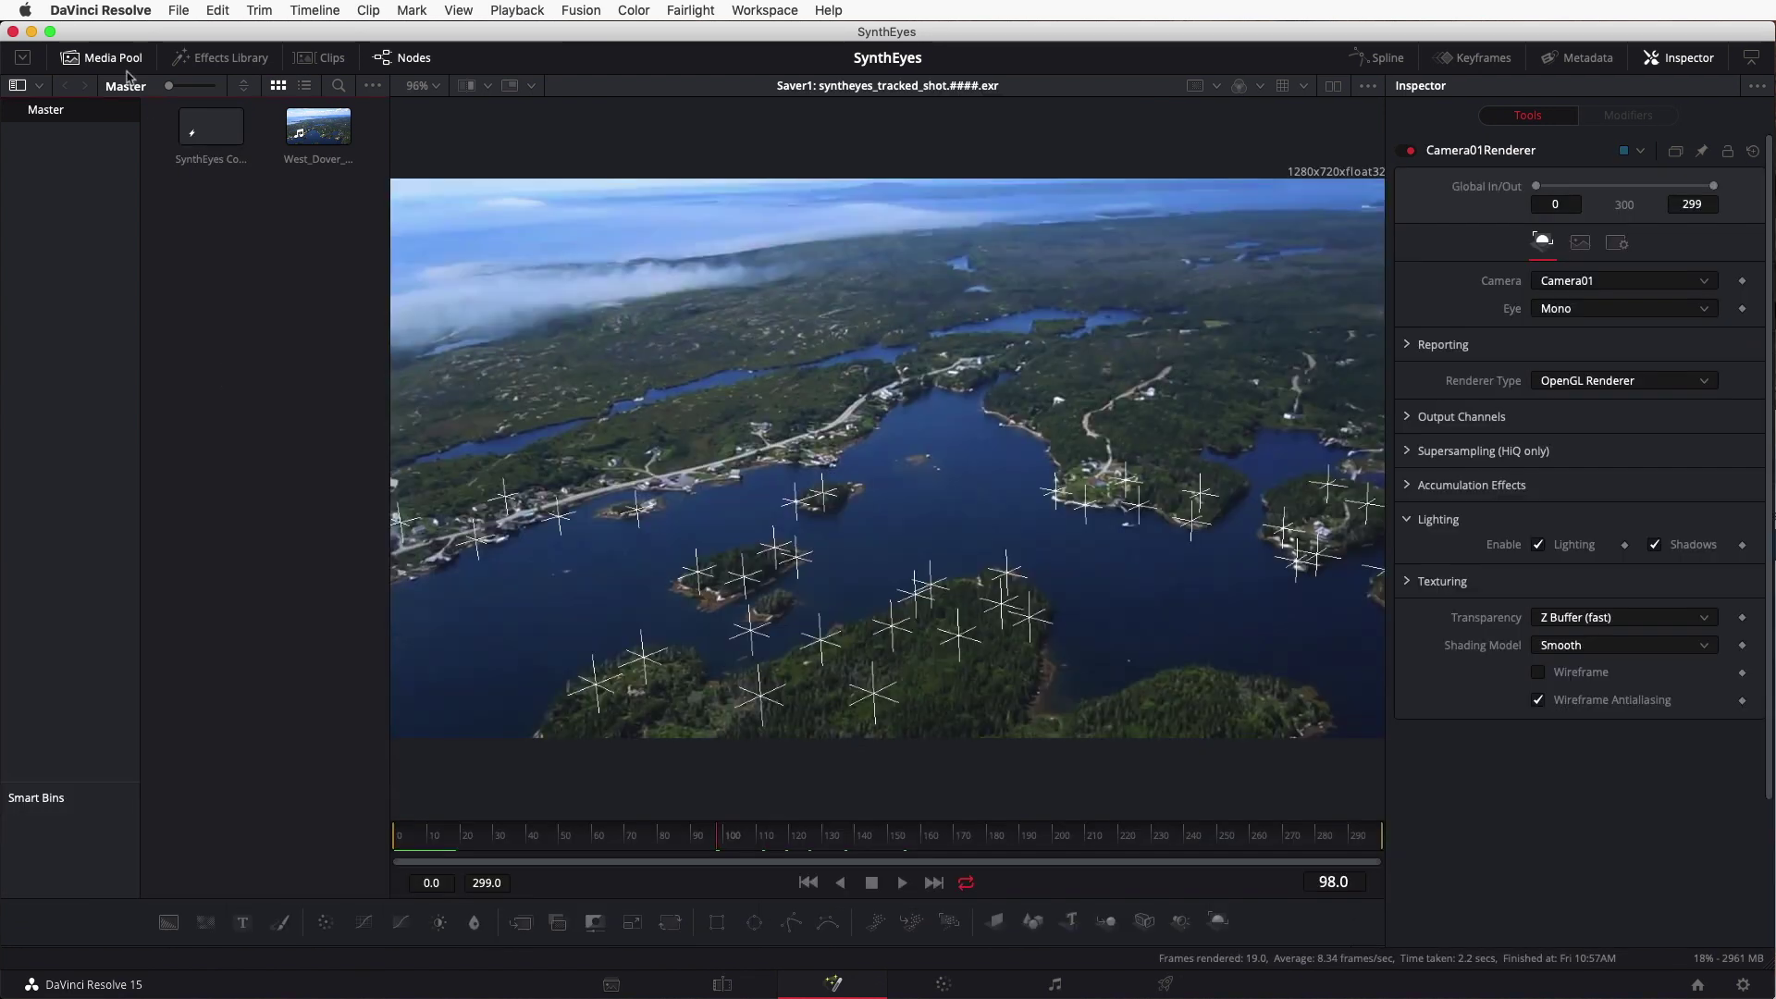
pyautogui.click(120, 59)
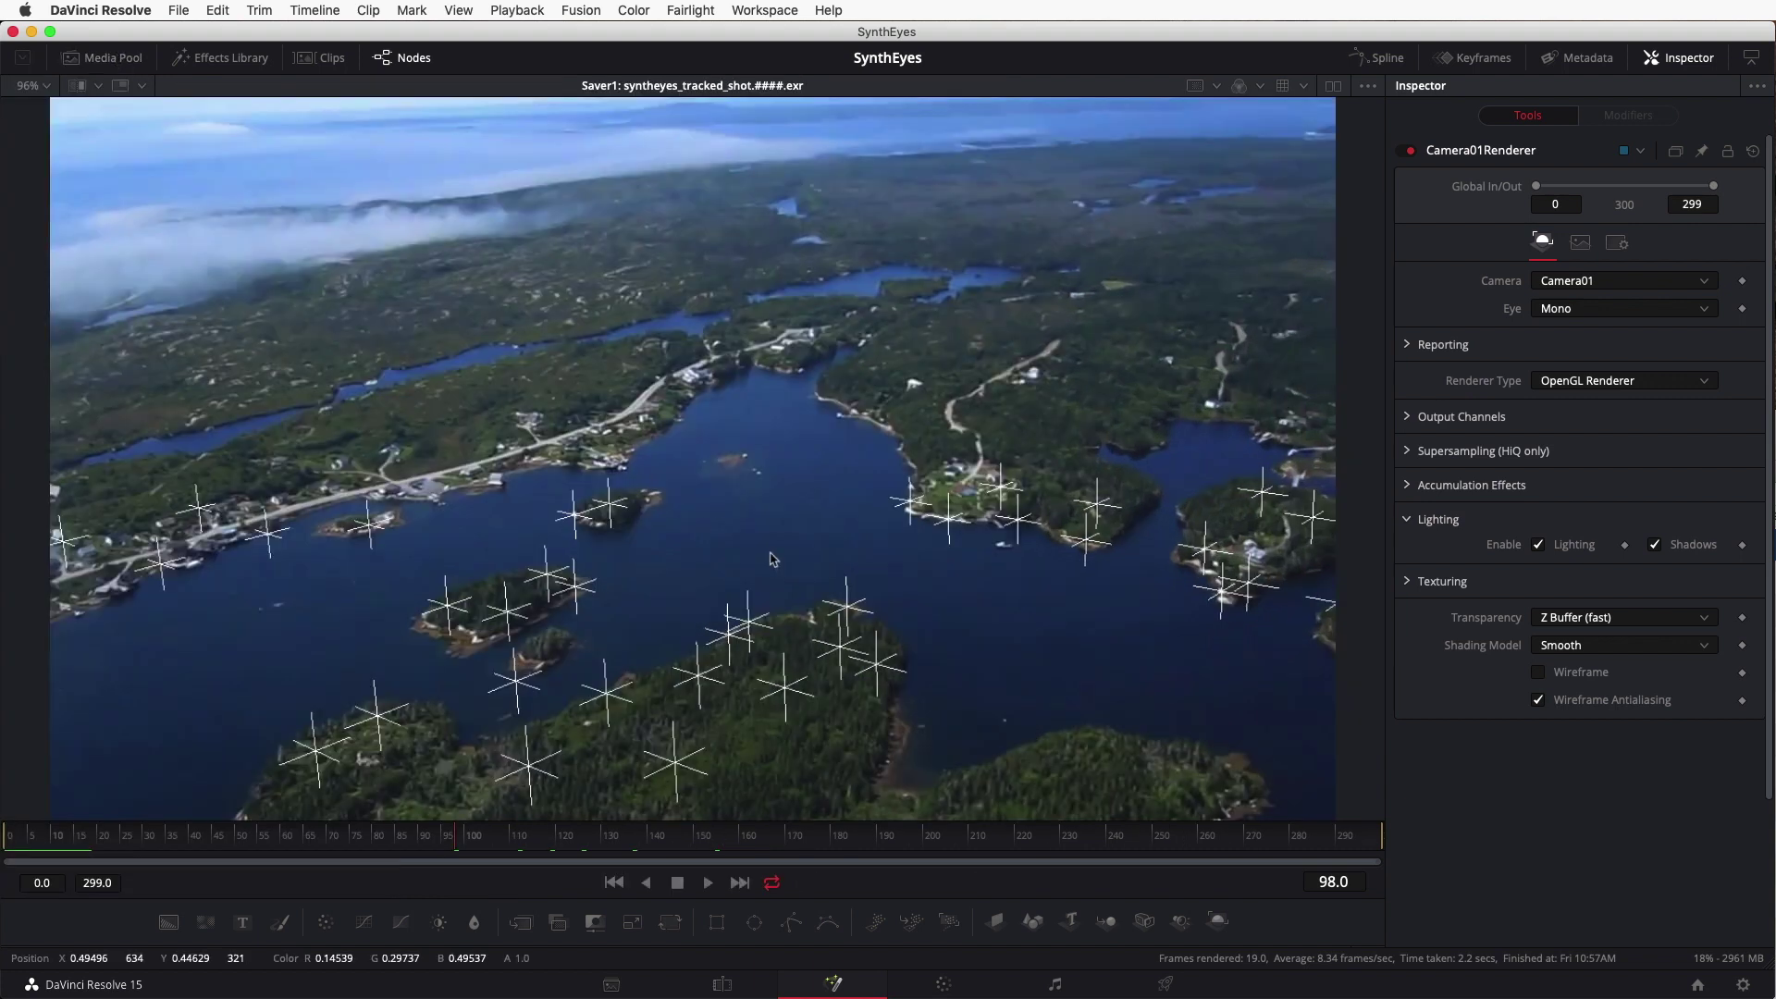